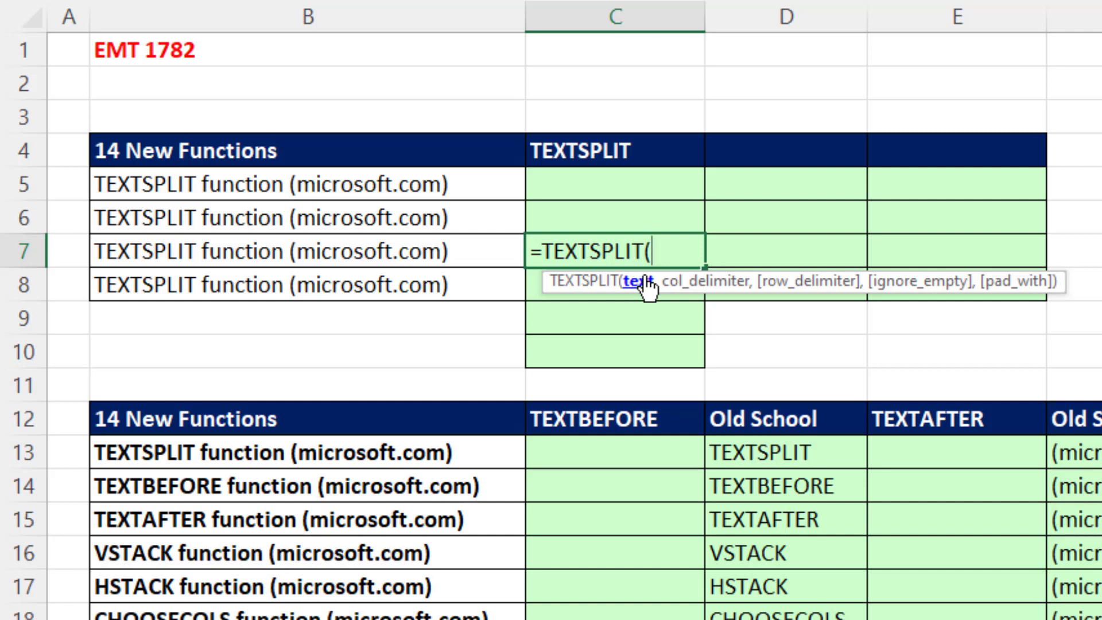
Split B7's text on spaces so its words spill across C7:E7.
left_click(362, 252)
type(",\"")
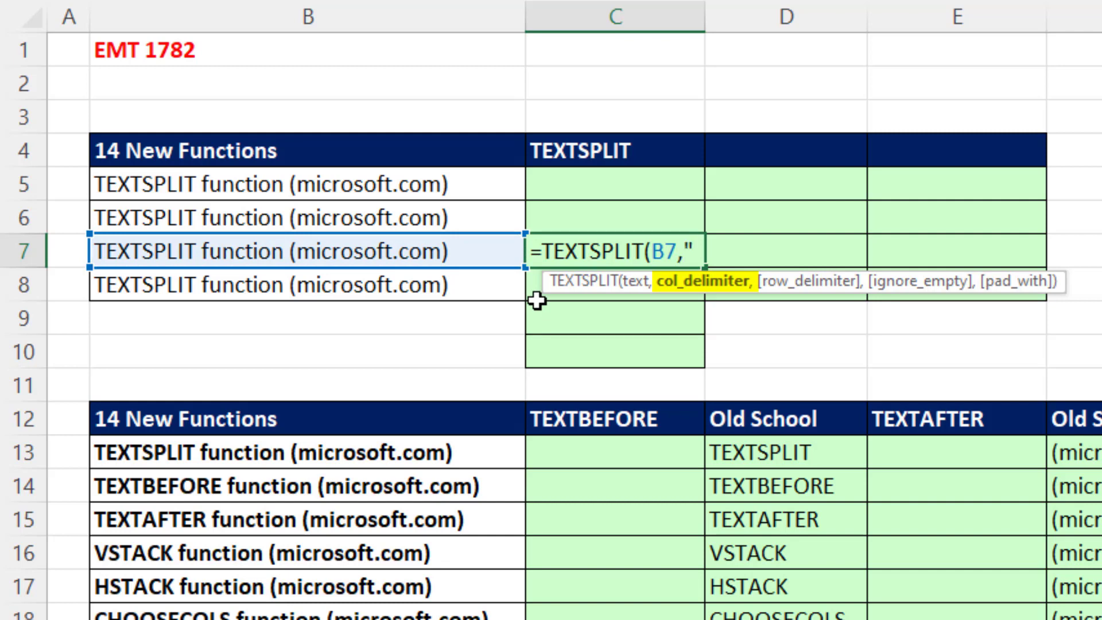
type(" \"")
type(")")
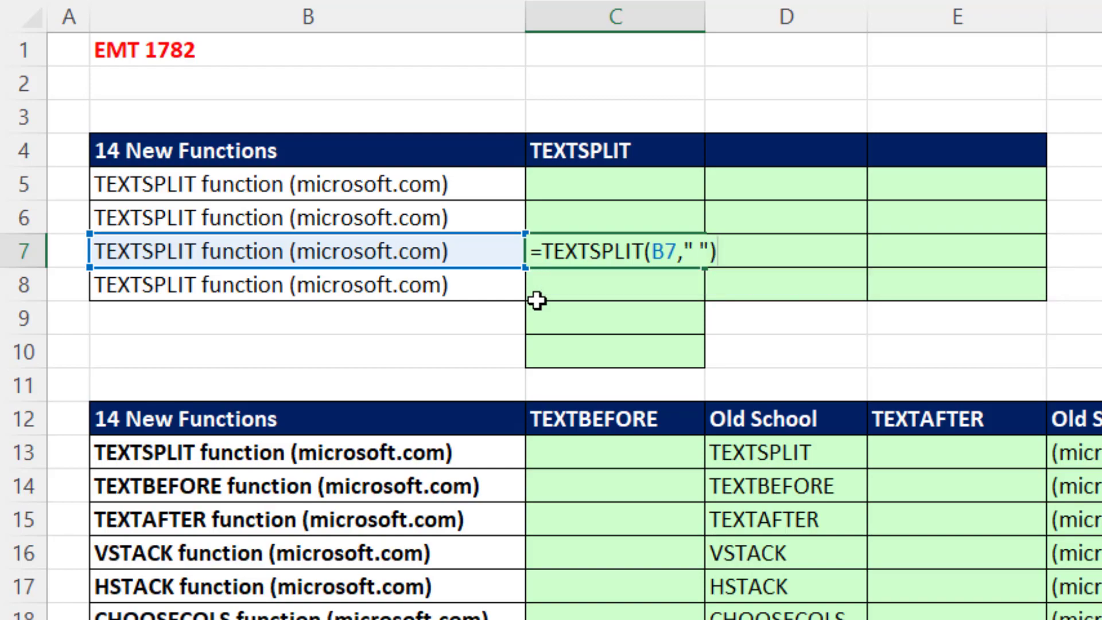
key("Return")
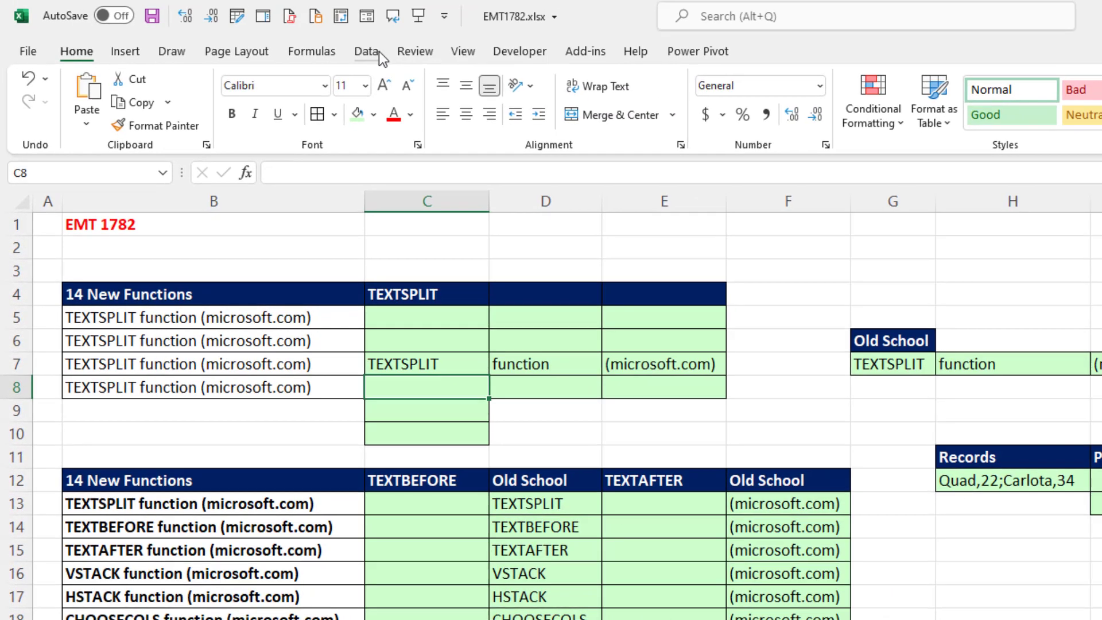
left_click(363, 56)
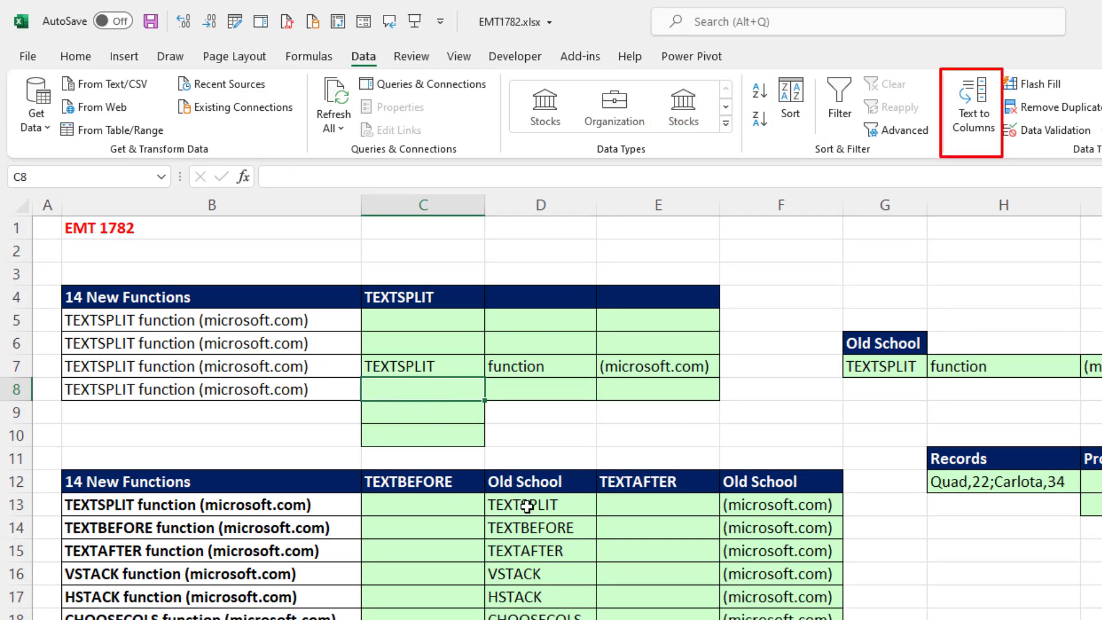
type("=texts")
Split B8's text on spaces as rows so its words spill down C8:C10.
key("Tab")
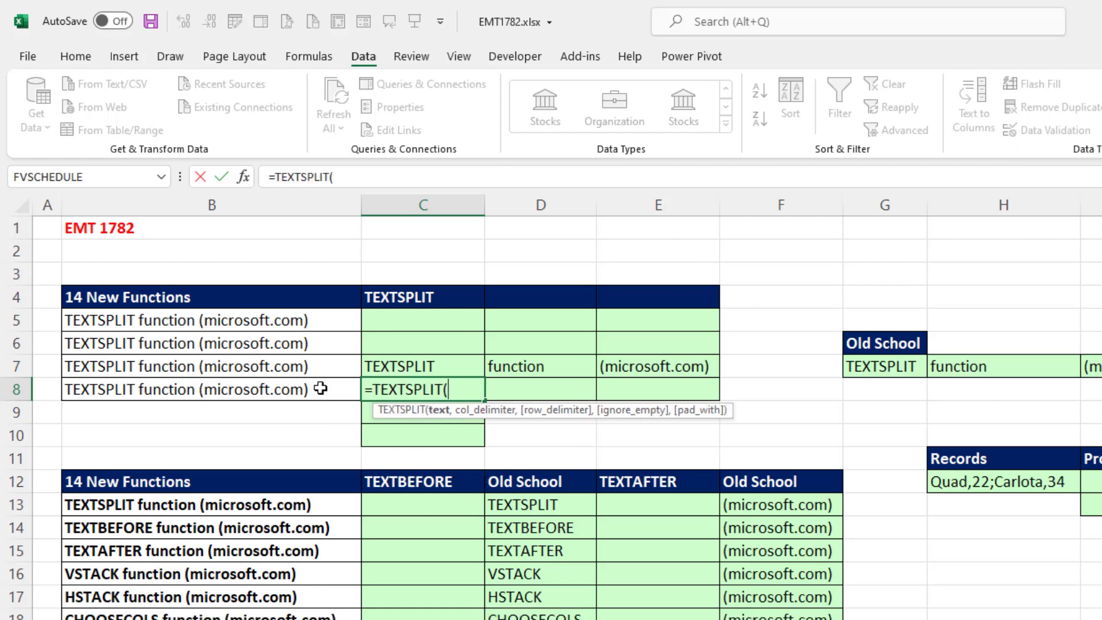
left_click(322, 388)
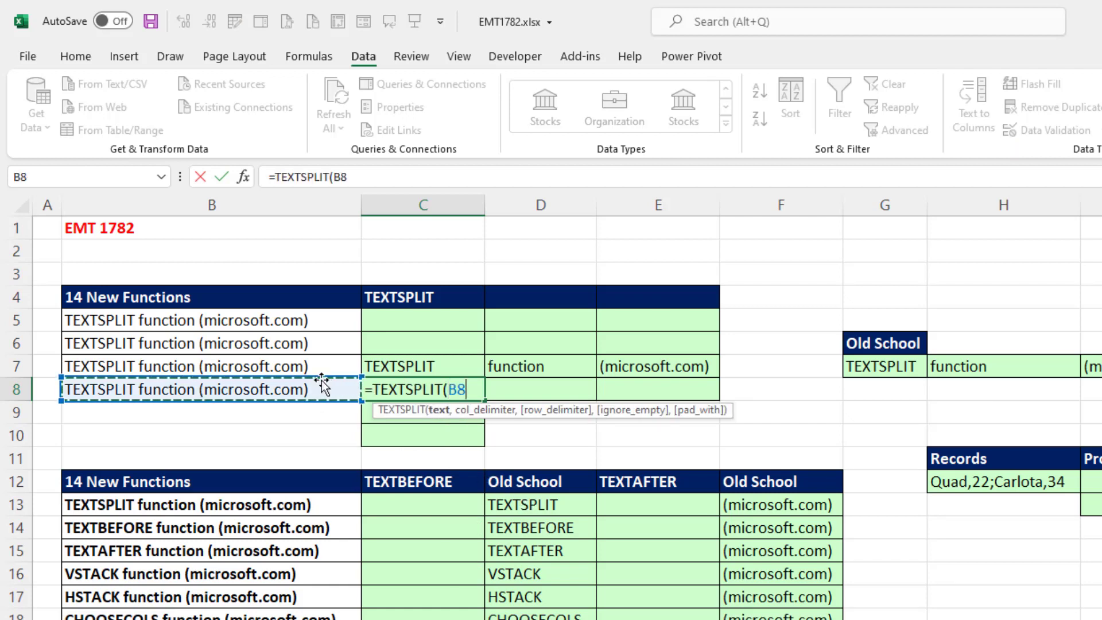
type(",")
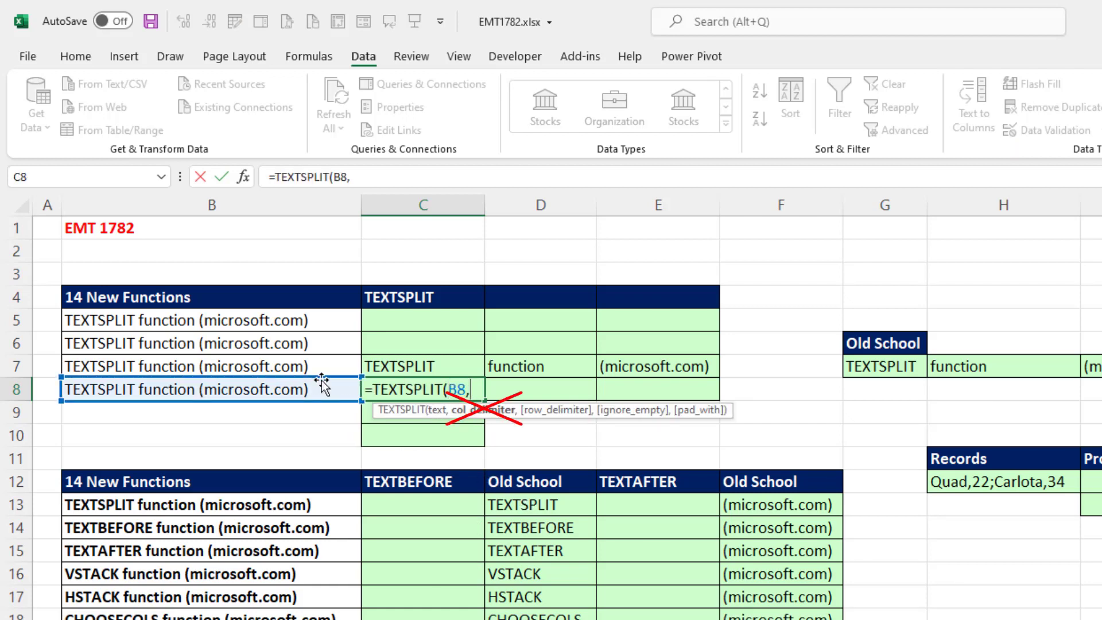
type(",")
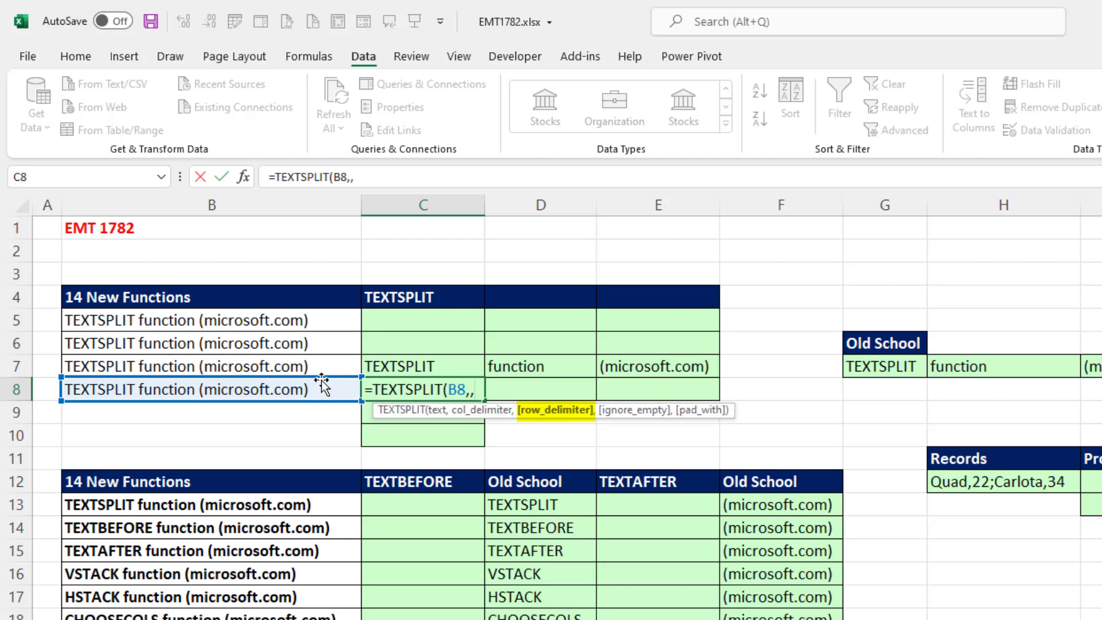
type("\" \")")
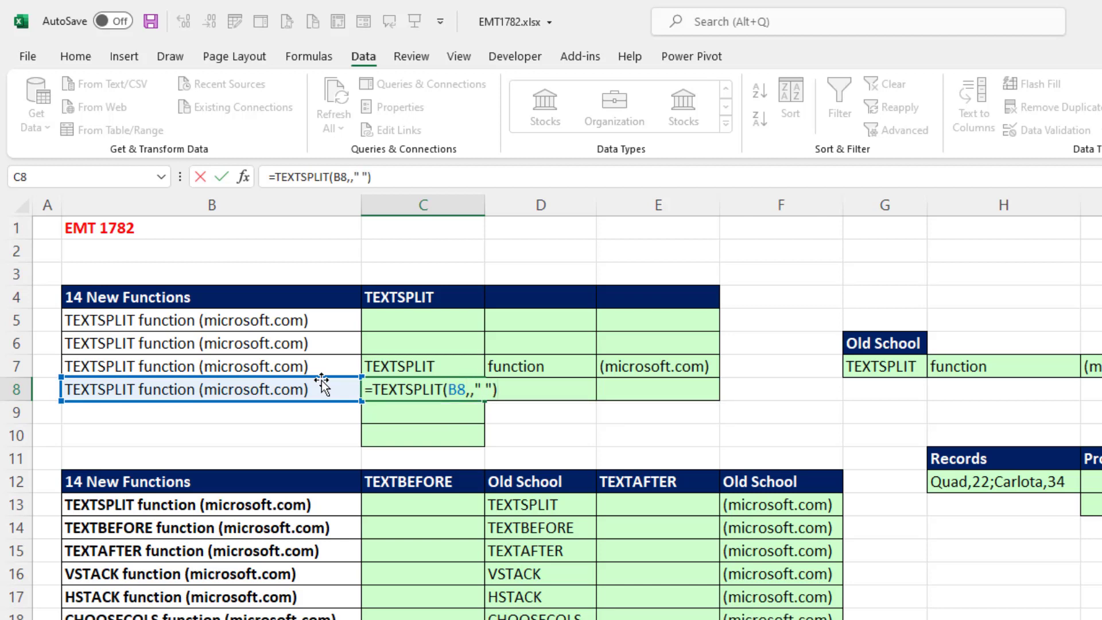
key("Return")
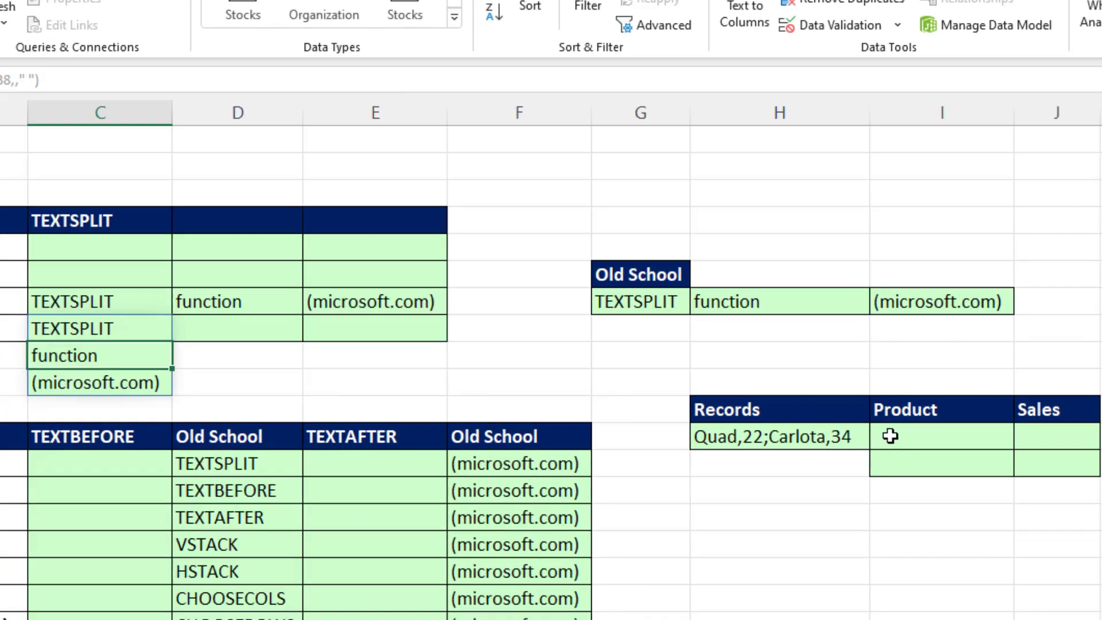
Split H12's record on "," and ";" into Quad 22 and Carlota 34 under Product and Sales.
left_click(740, 393)
type("=te")
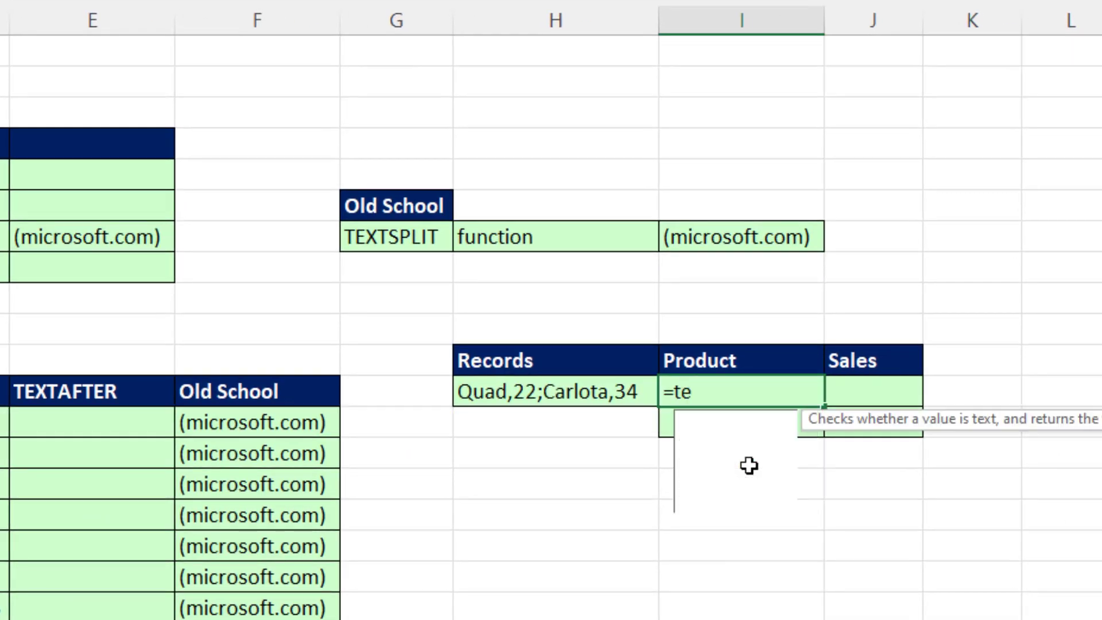
type("xts")
key("Tab")
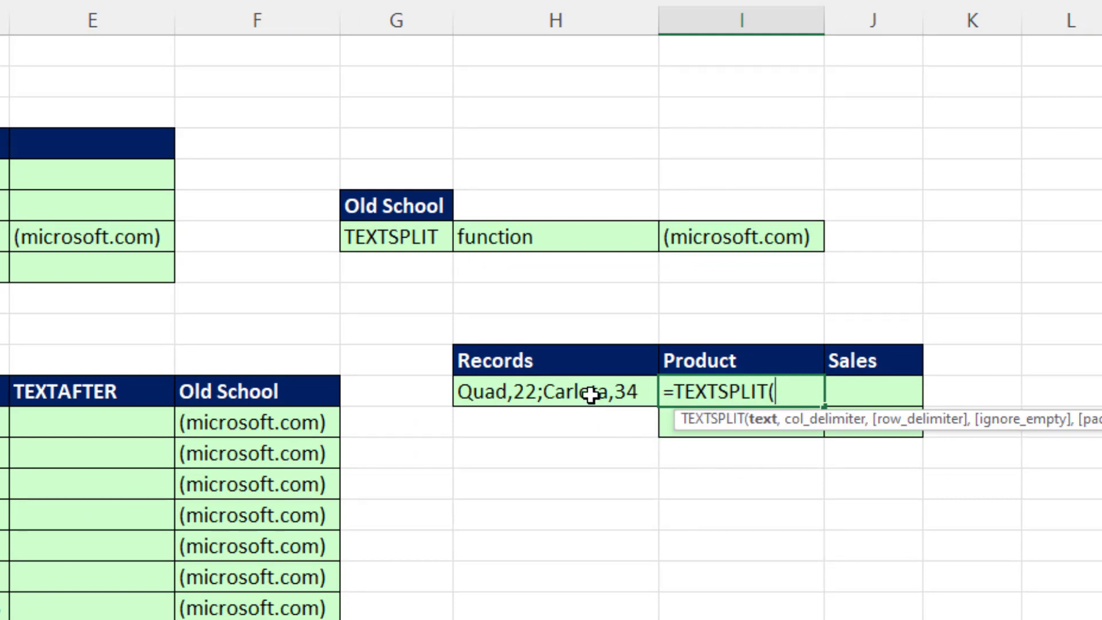
left_click(591, 401)
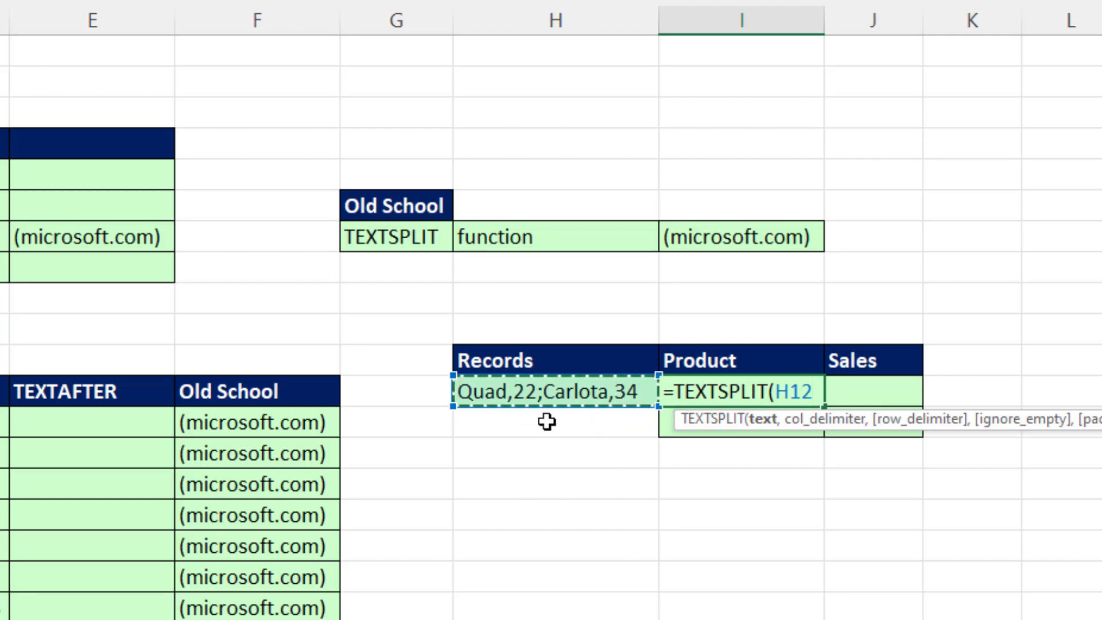
type(",")
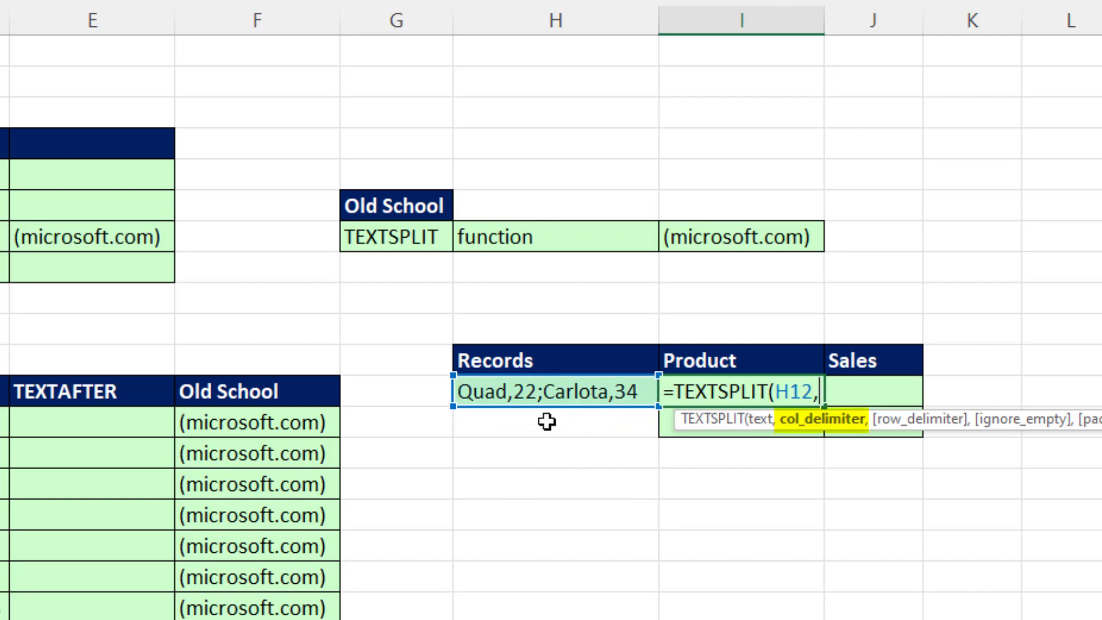
type("\"")
type(",\",\";\"")
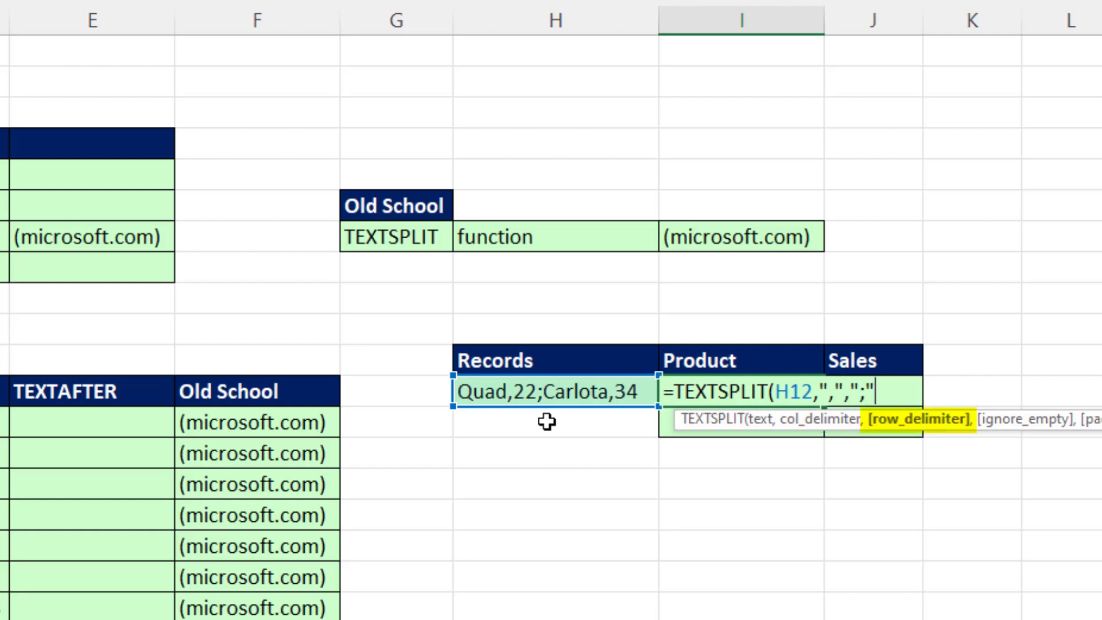
type(")")
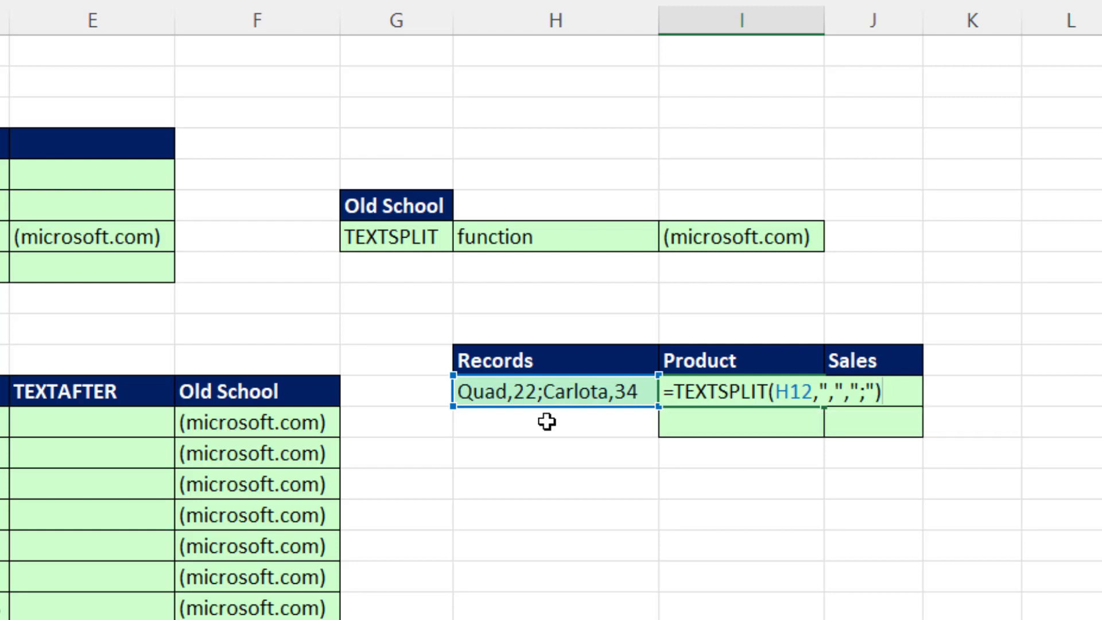
key("ctrl+Return")
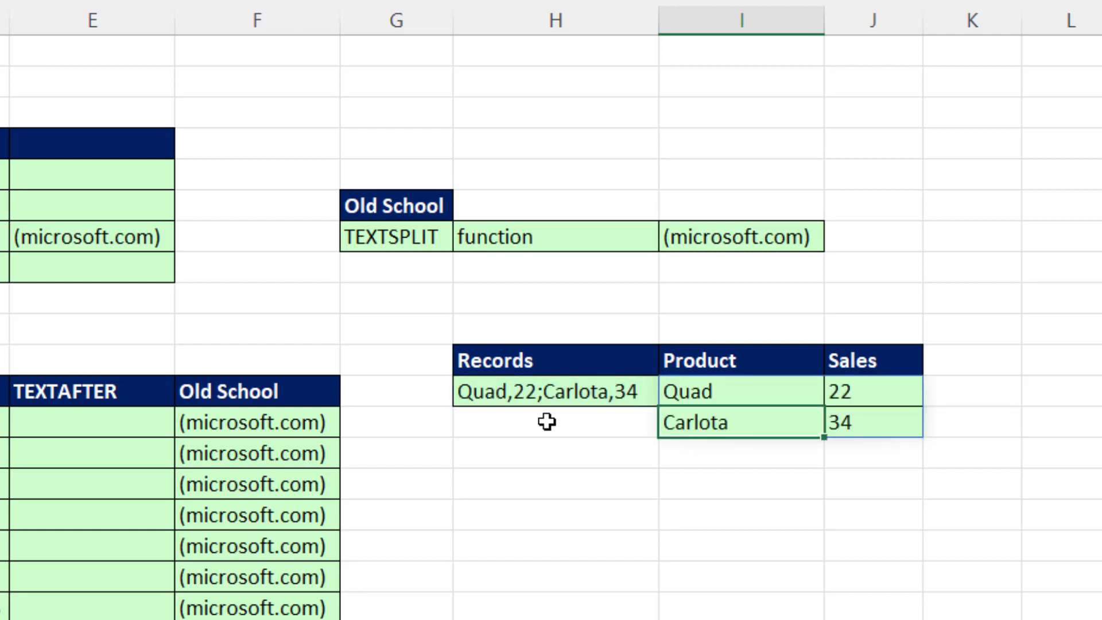
key("F2")
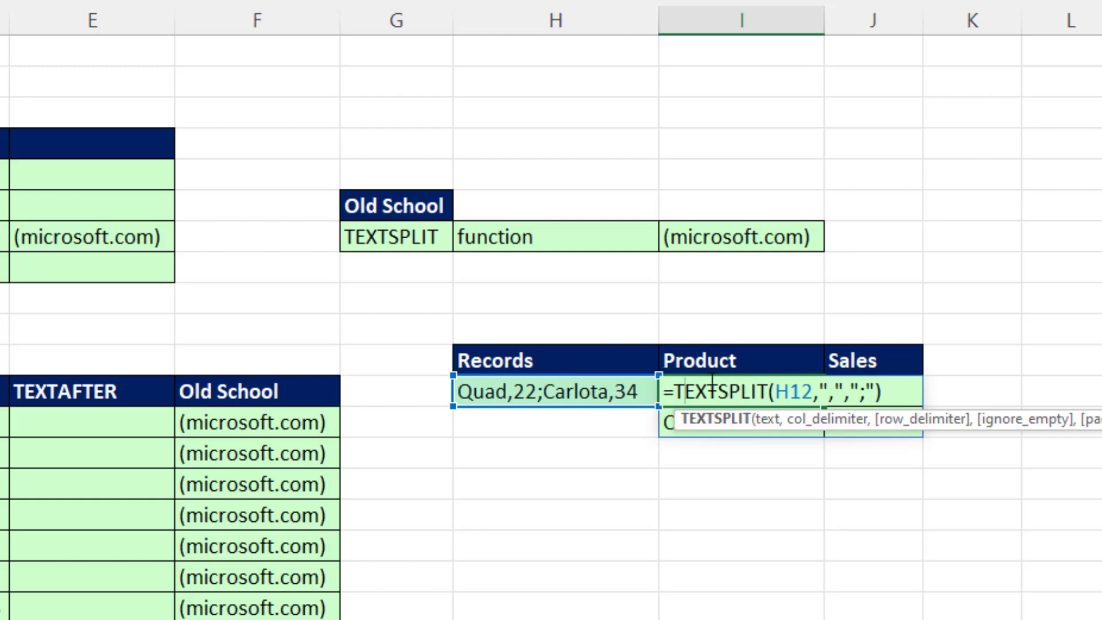
Recommit I12, then split B5's numbers across row 5 using both "," and ";" as delimiters.
key("ctrl+Return")
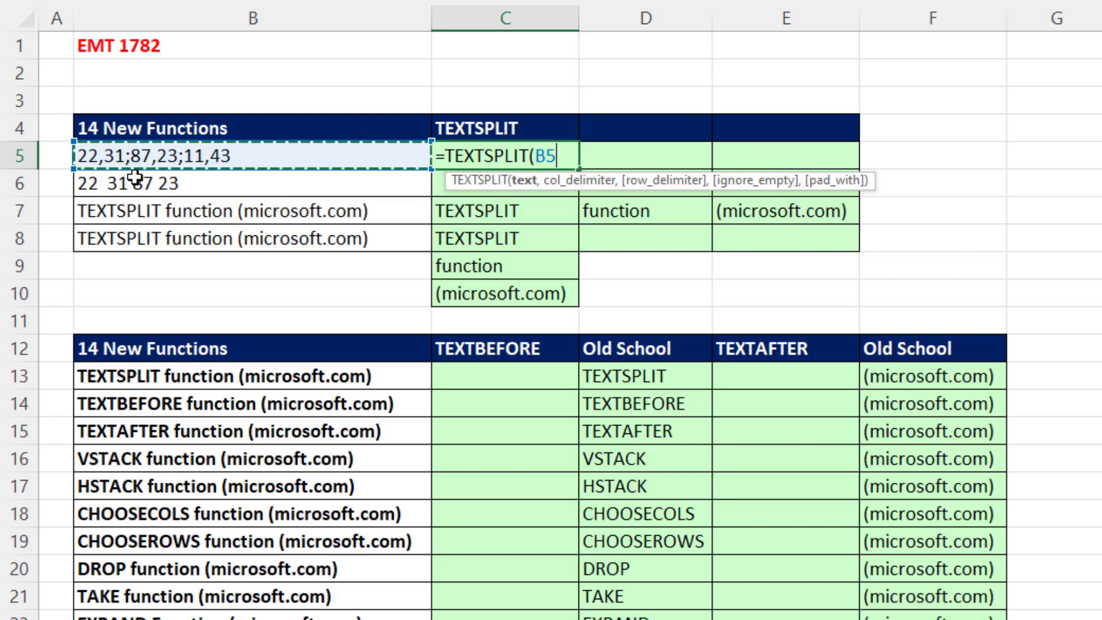
type(",")
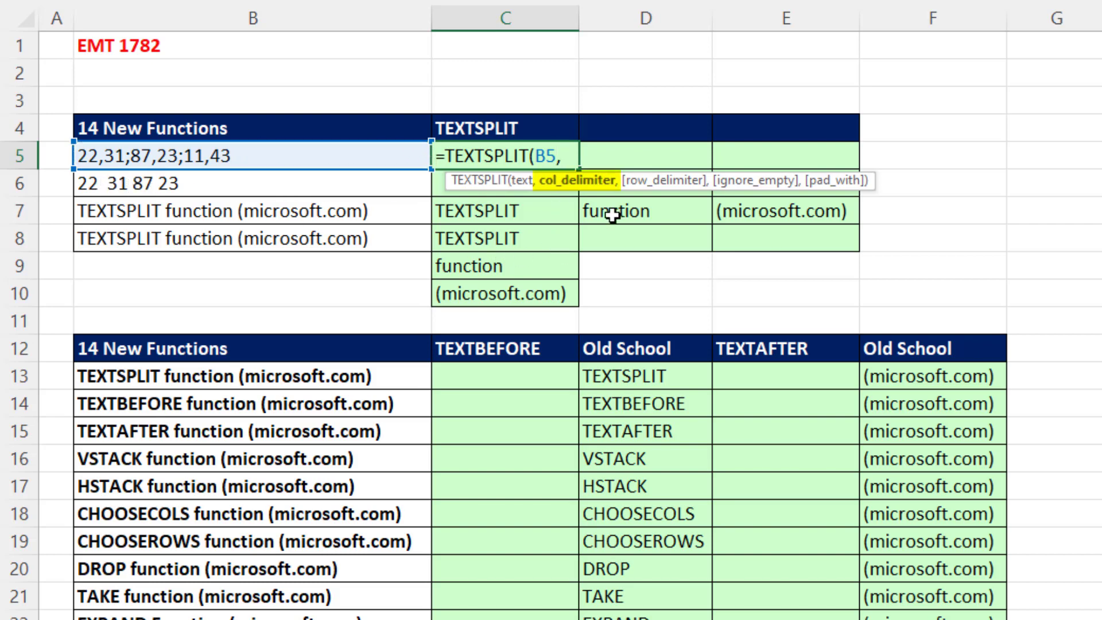
type("{")
type("\",")
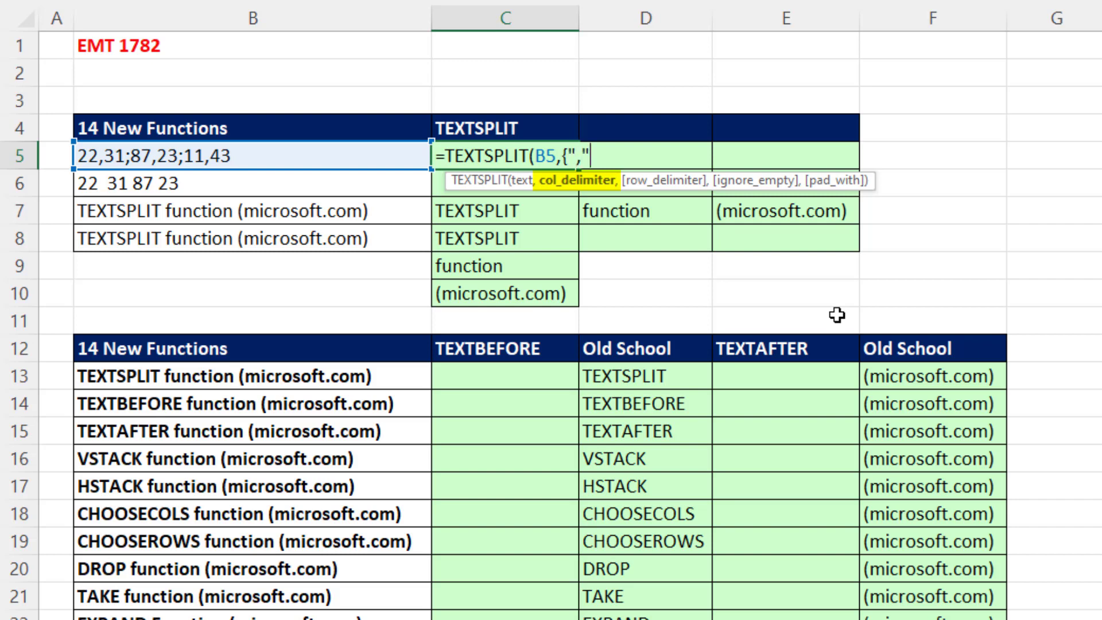
type("\",\";\"")
type("}")
type(")")
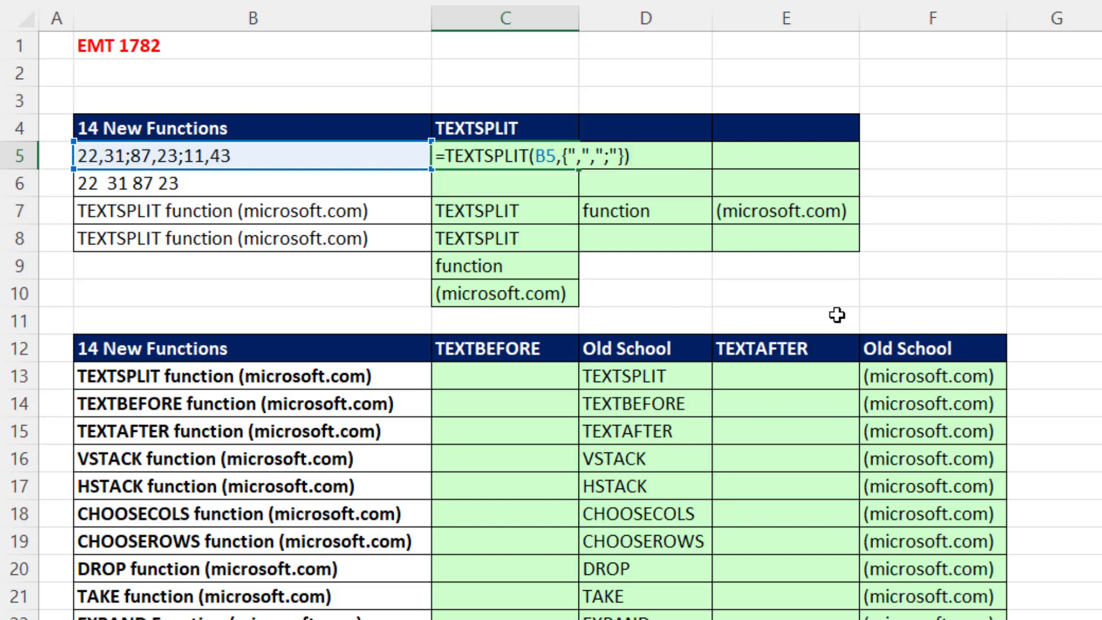
key("Return")
type("=TEXTSPLIT(B6,\"")
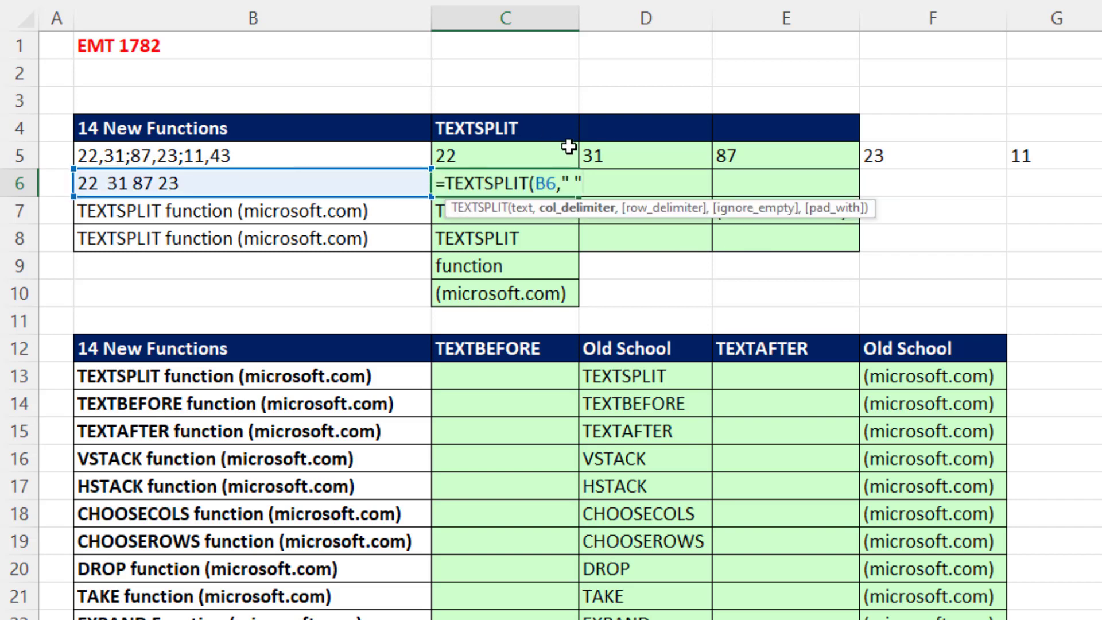
type(")")
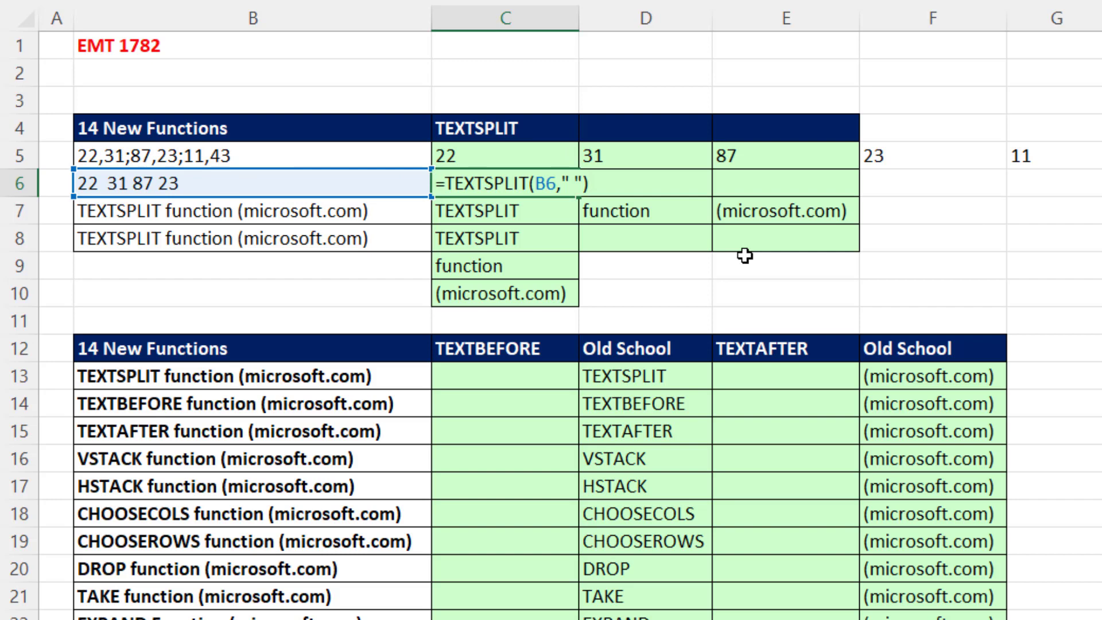
Add ignore_empty 1 to the C6 TEXTSPLIT so 22, 31, 87, 23 land in adjacent cells.
key("ctrl+Return")
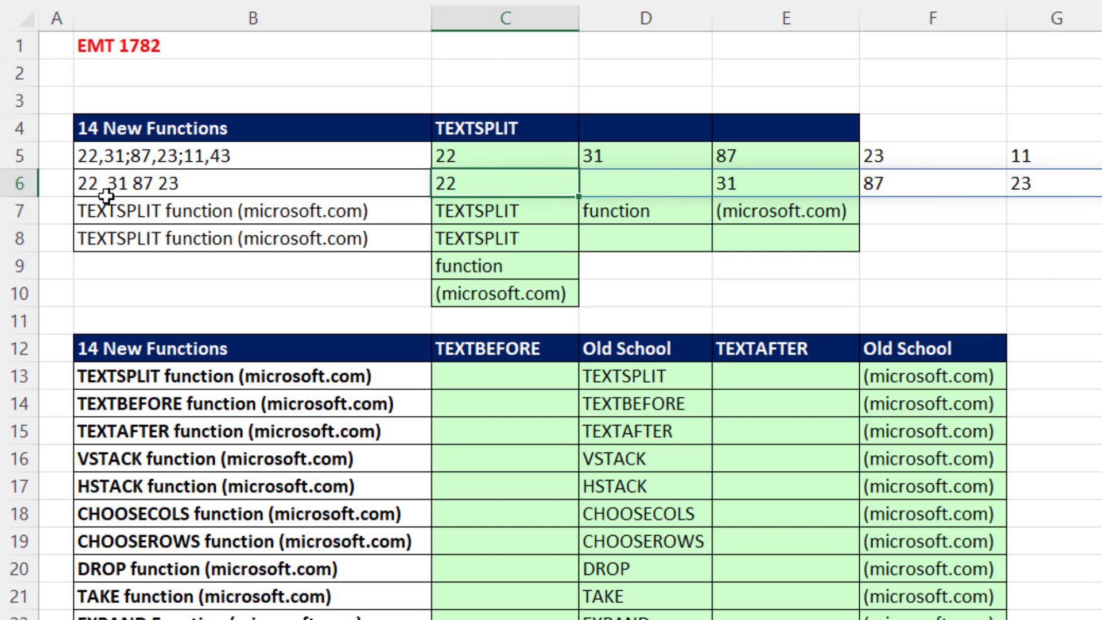
key("F2")
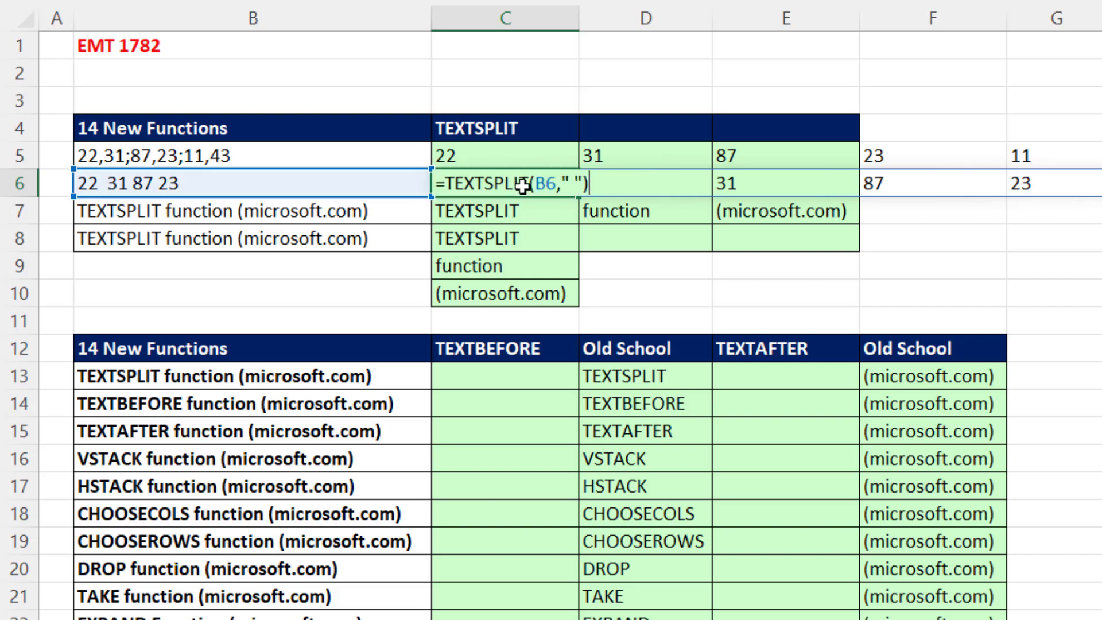
left_click(538, 184)
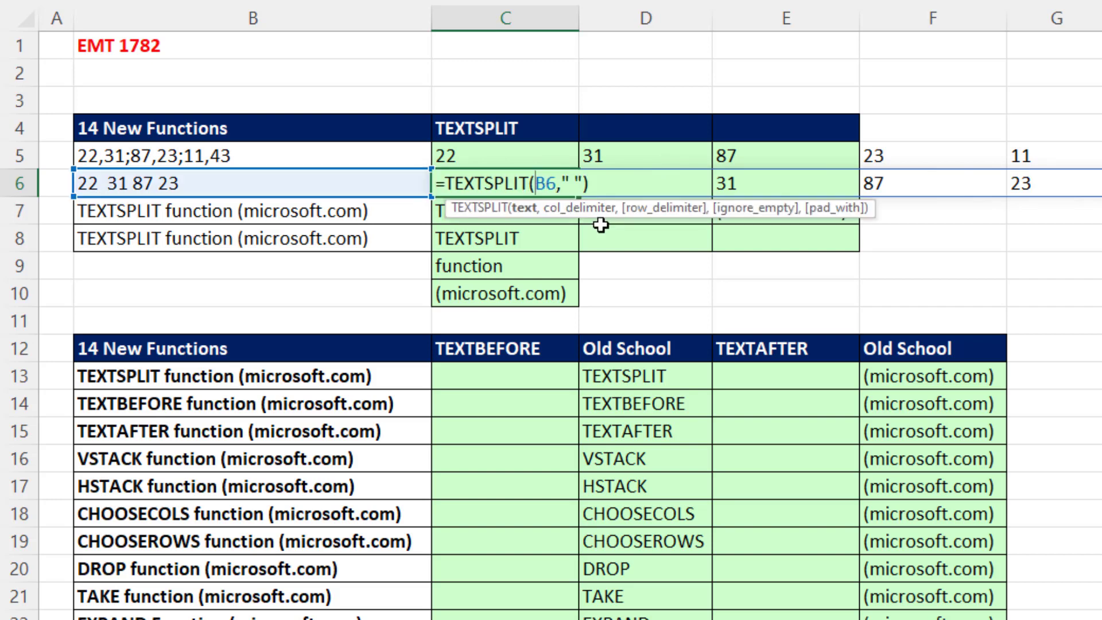
left_click(585, 183)
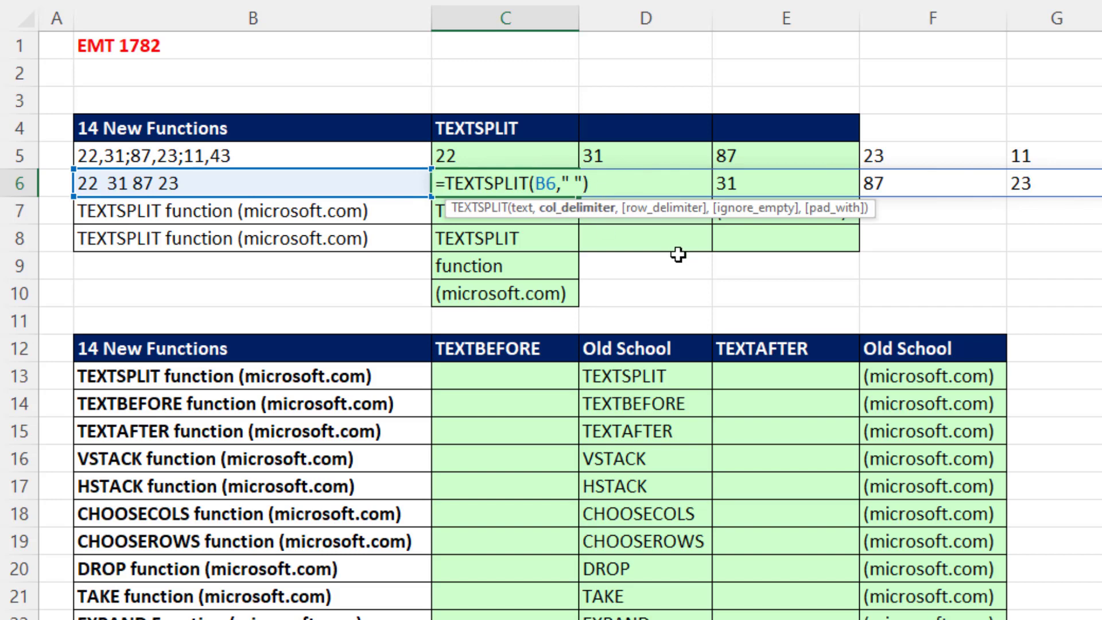
type(",,")
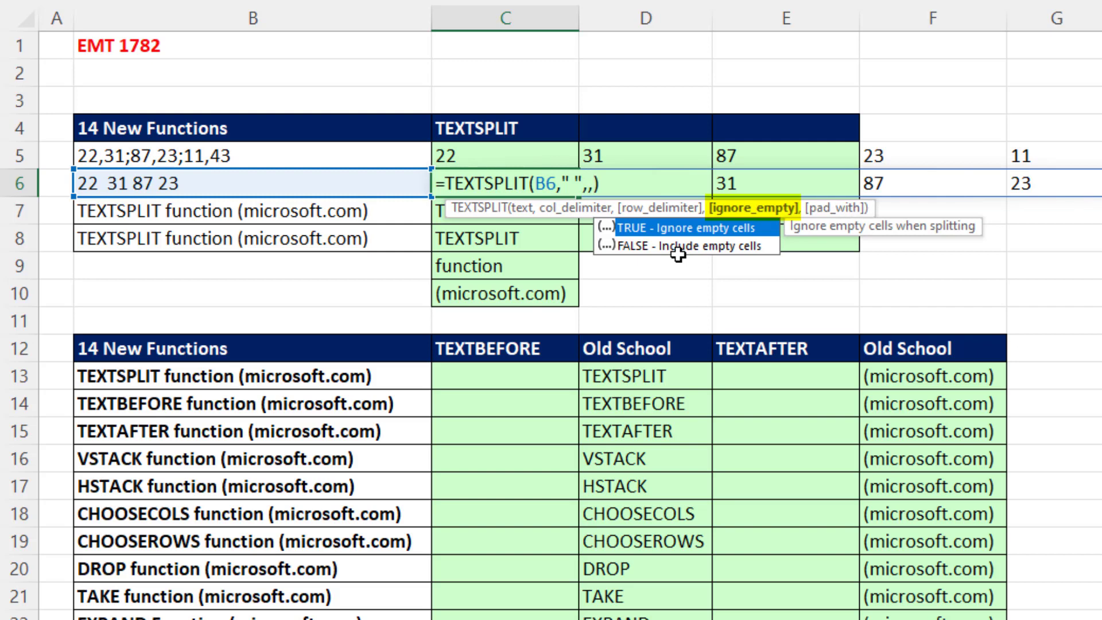
type("1")
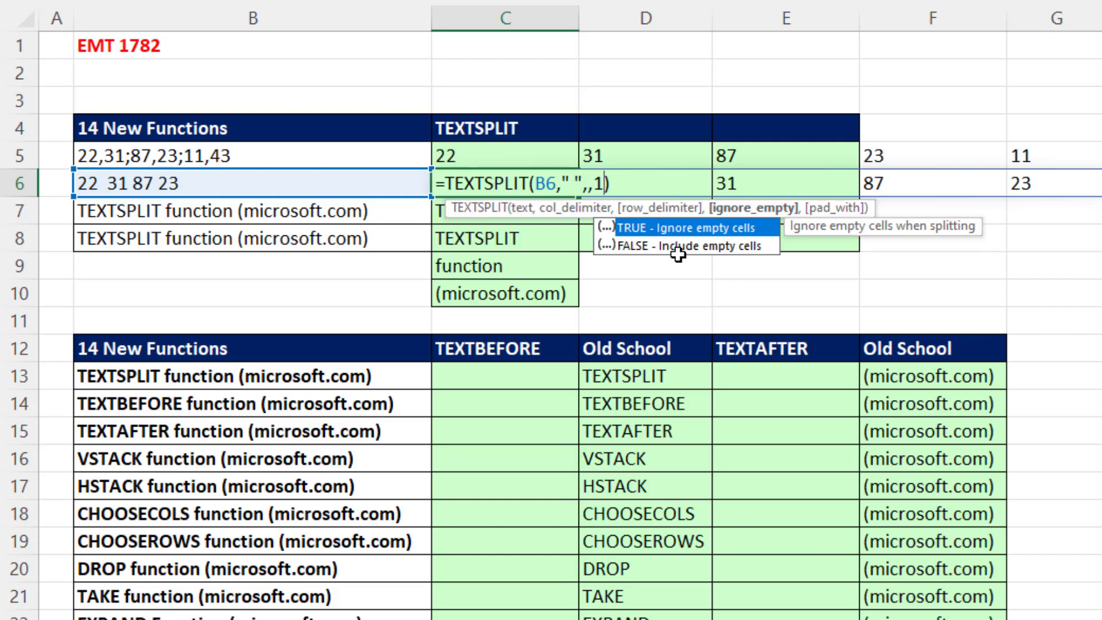
key("ctrl+Return")
type("=TEXTSPLIT(B7,\" \")")
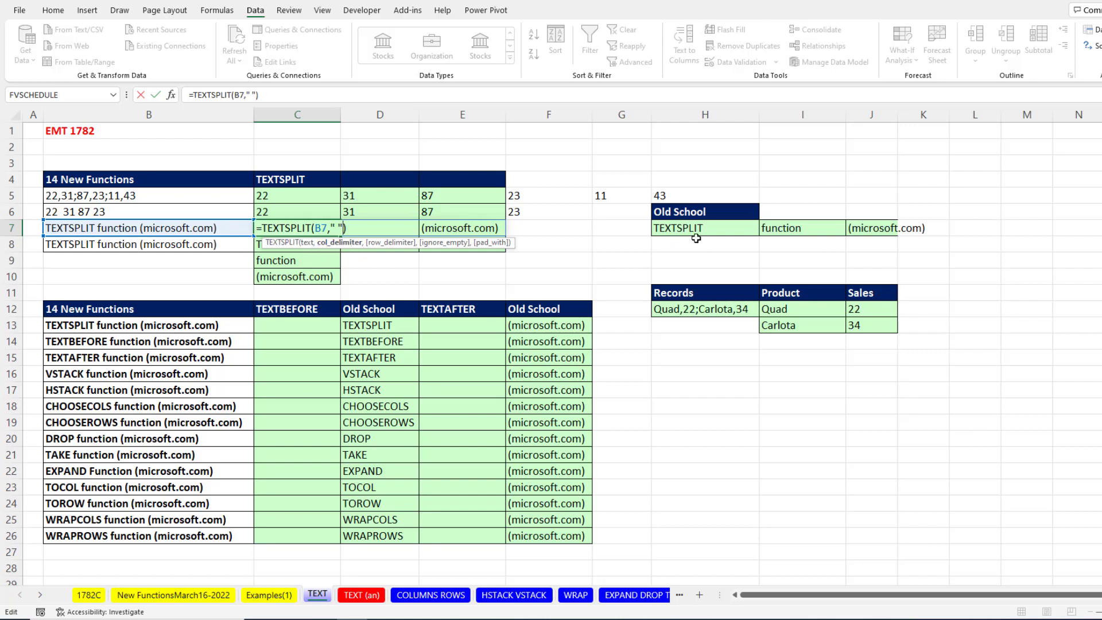
key("ctrl+Return")
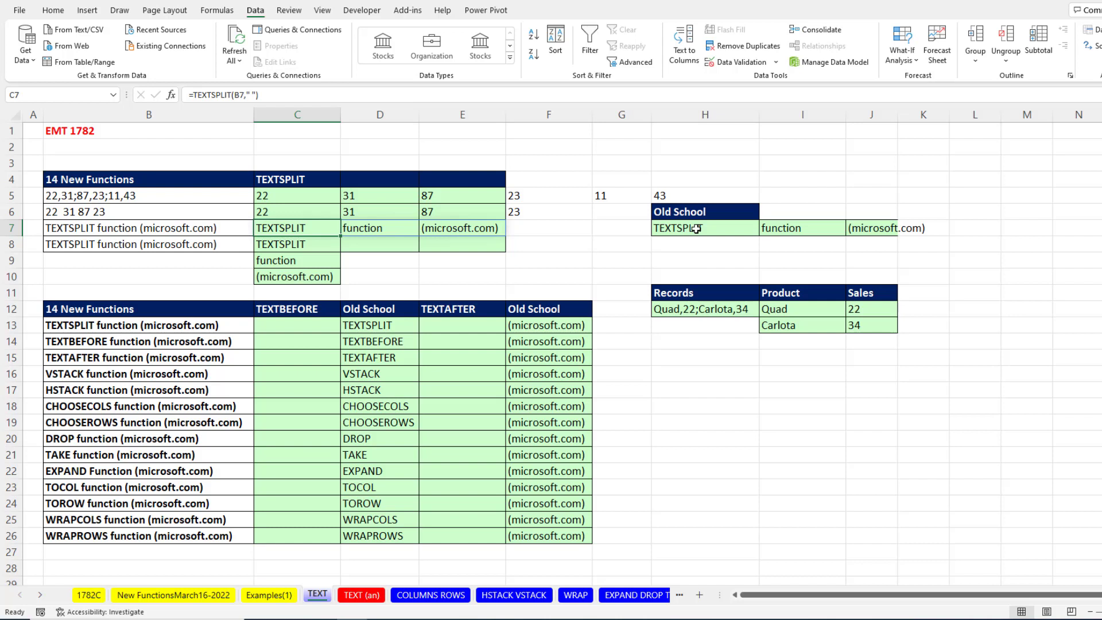
double_click(695, 228)
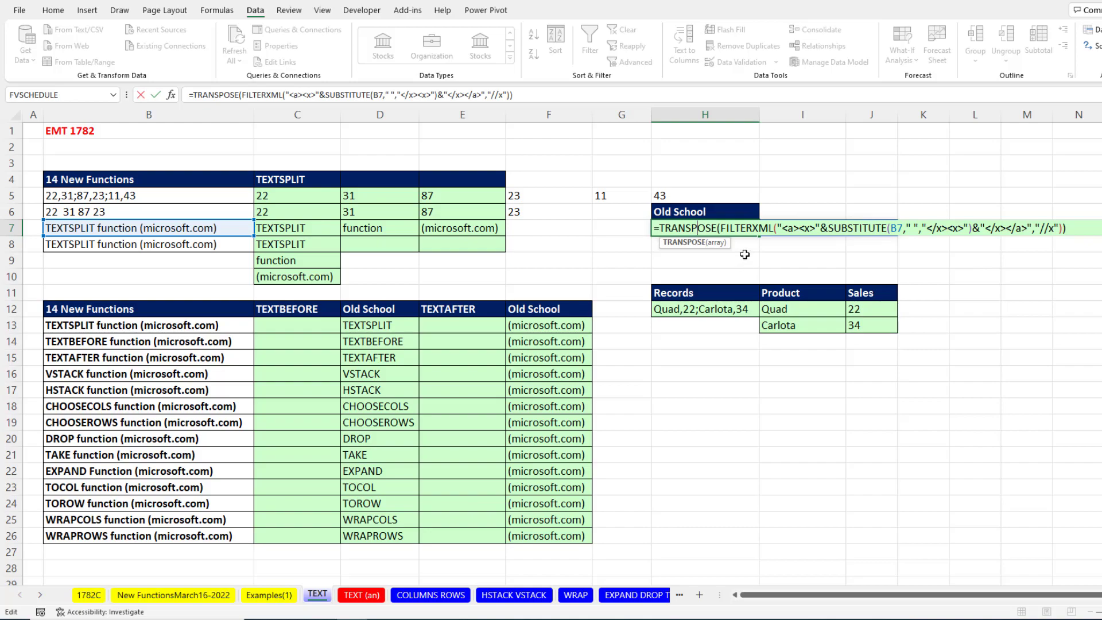
key("Return")
Extract the text before " " from B13:B26 with TEXTBEFORE and compare with the LEFT/SEARCH formula.
left_click(297, 324)
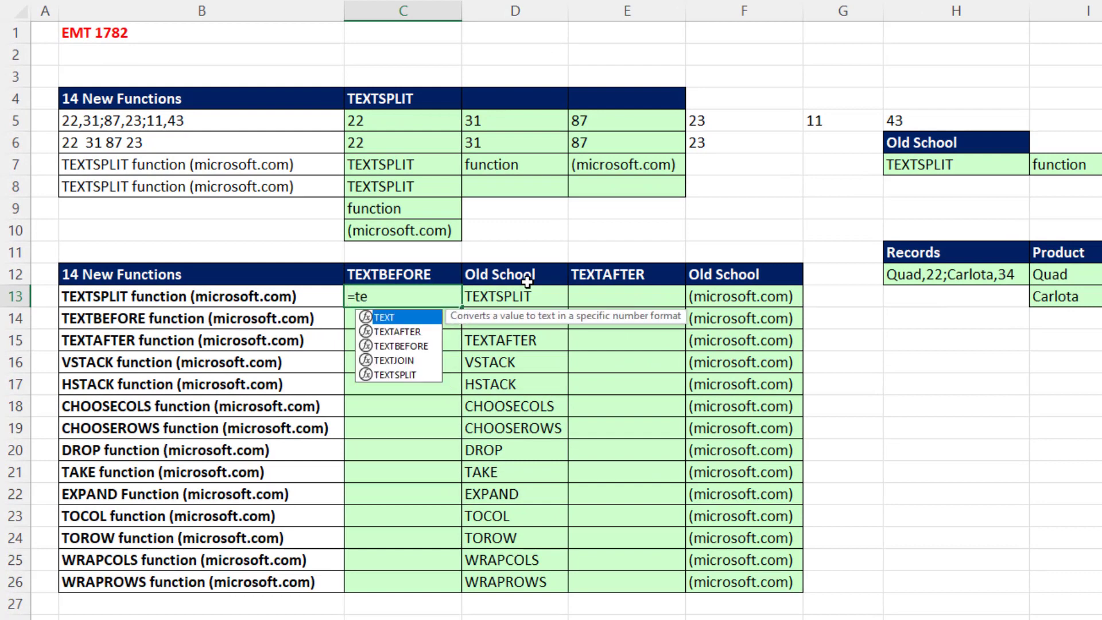
left_click(403, 297)
type("=text")
key("Tab")
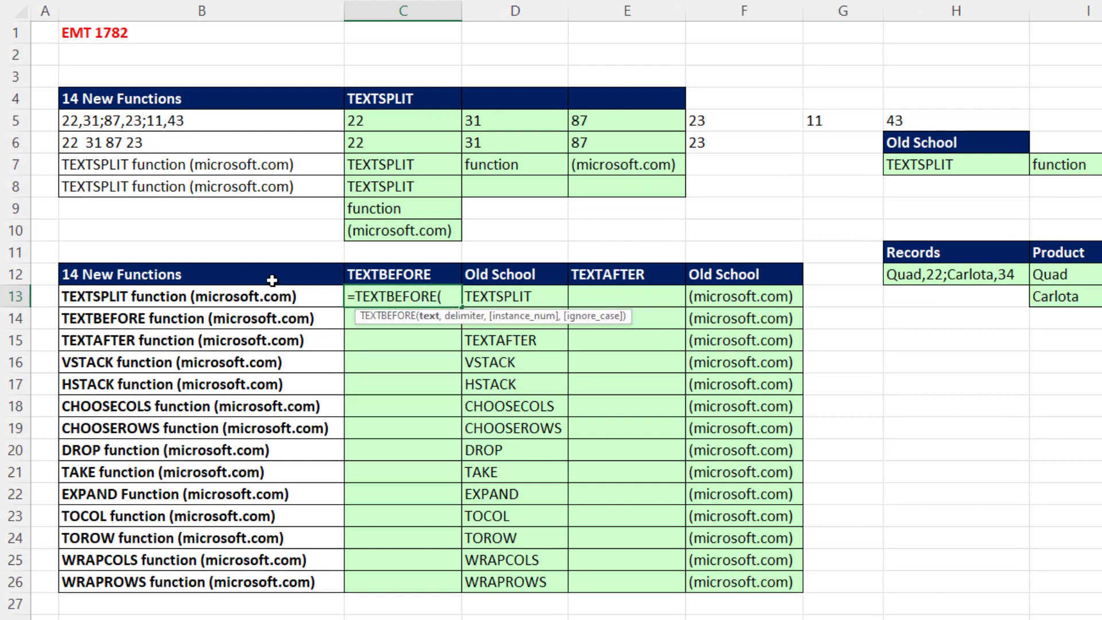
left_click_drag(256, 296, 238, 582)
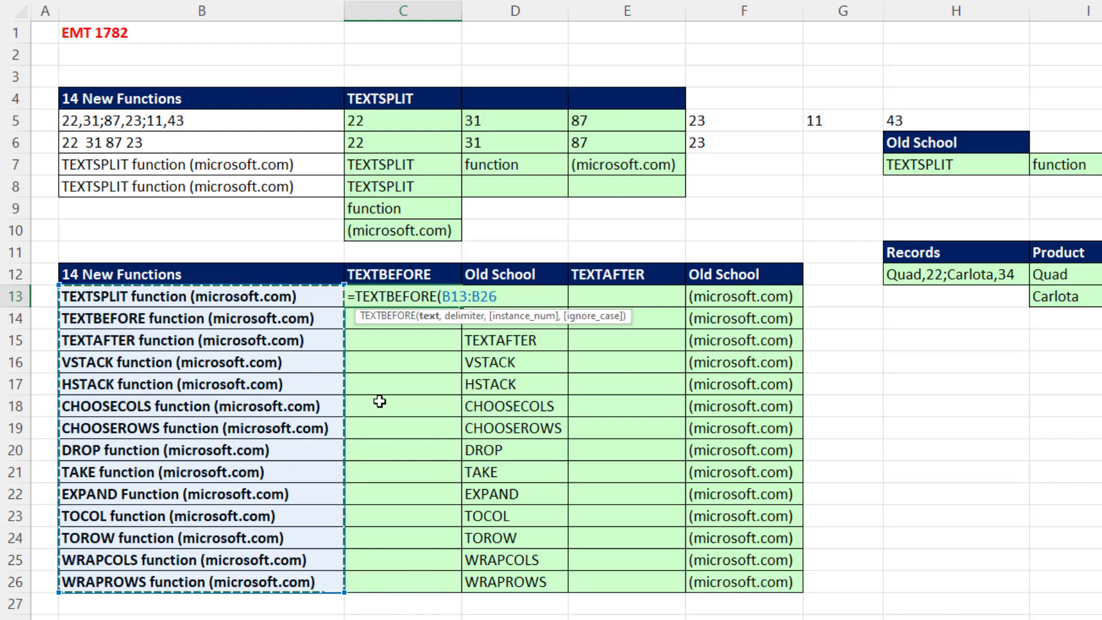
type(",\" \"")
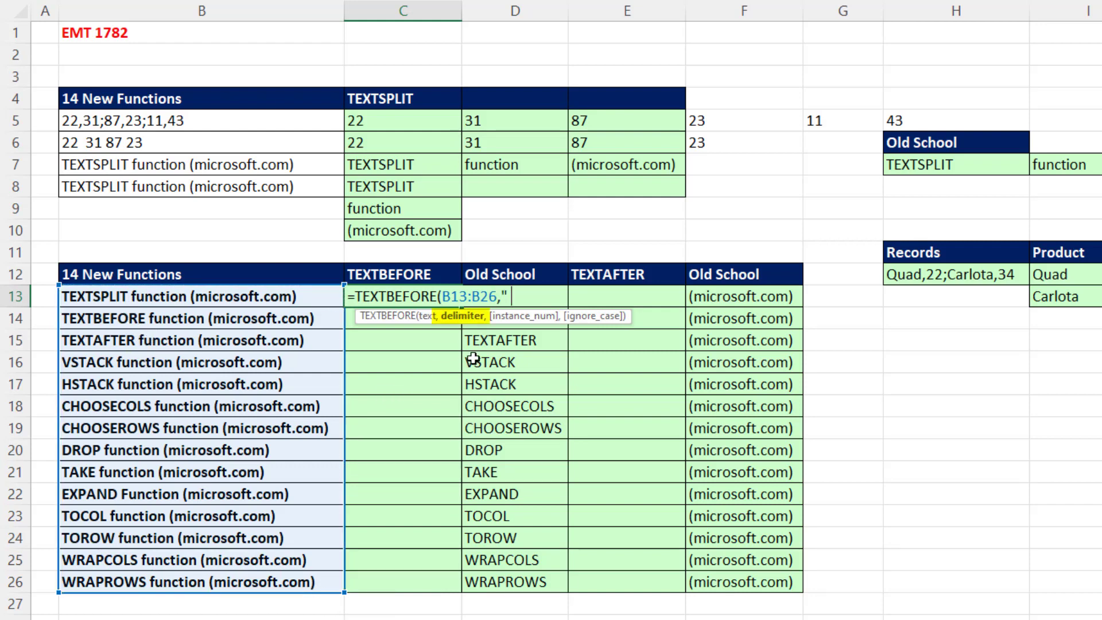
type(")")
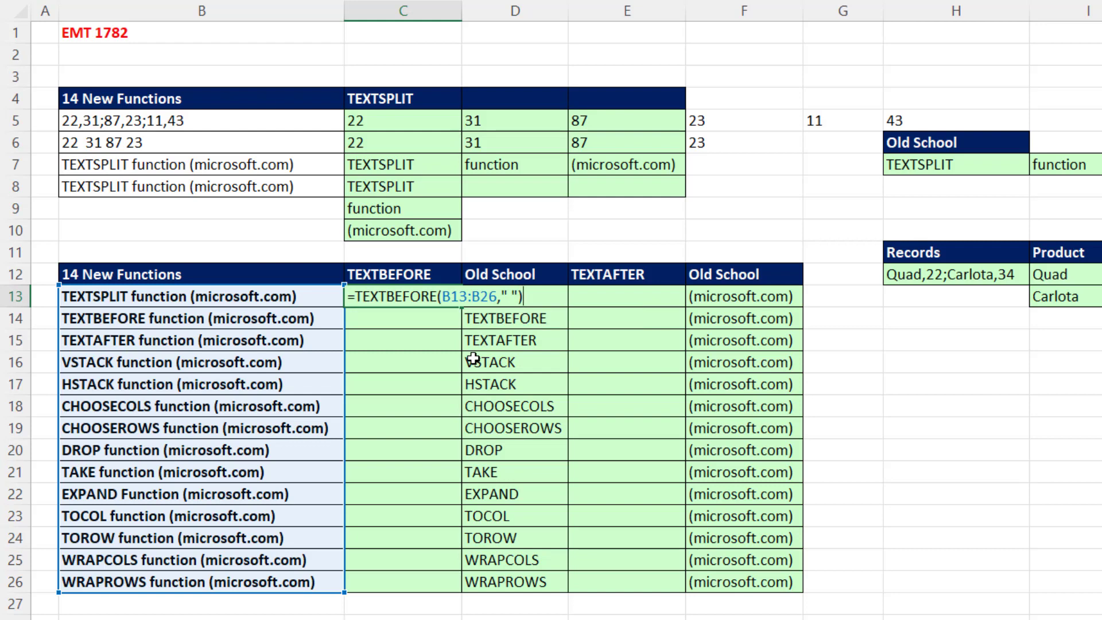
key("Return")
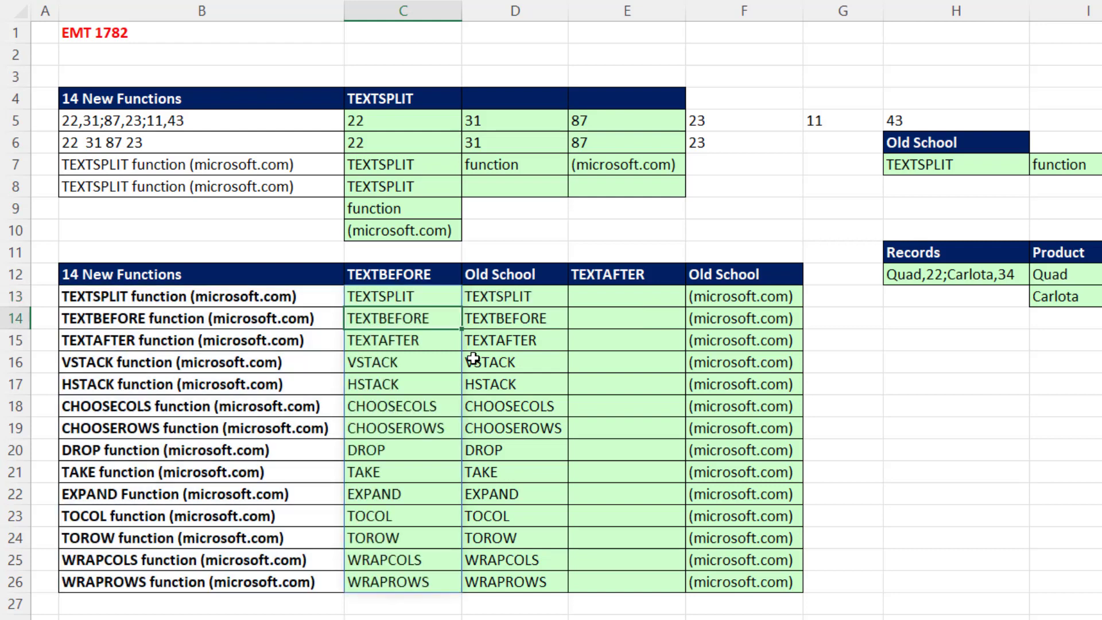
left_click(515, 297)
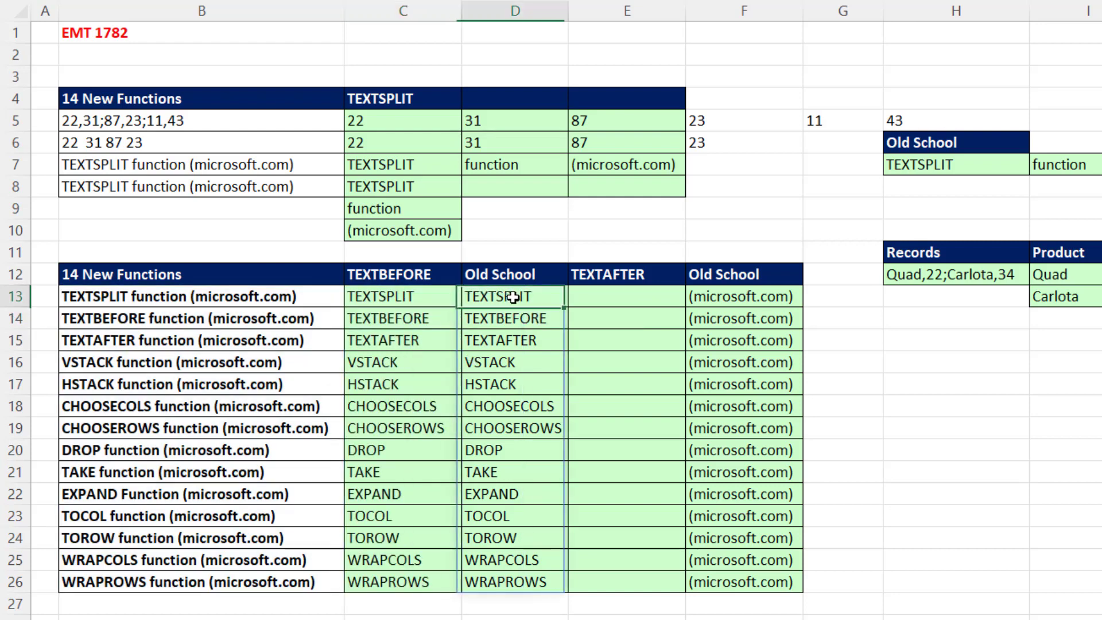
key("F2")
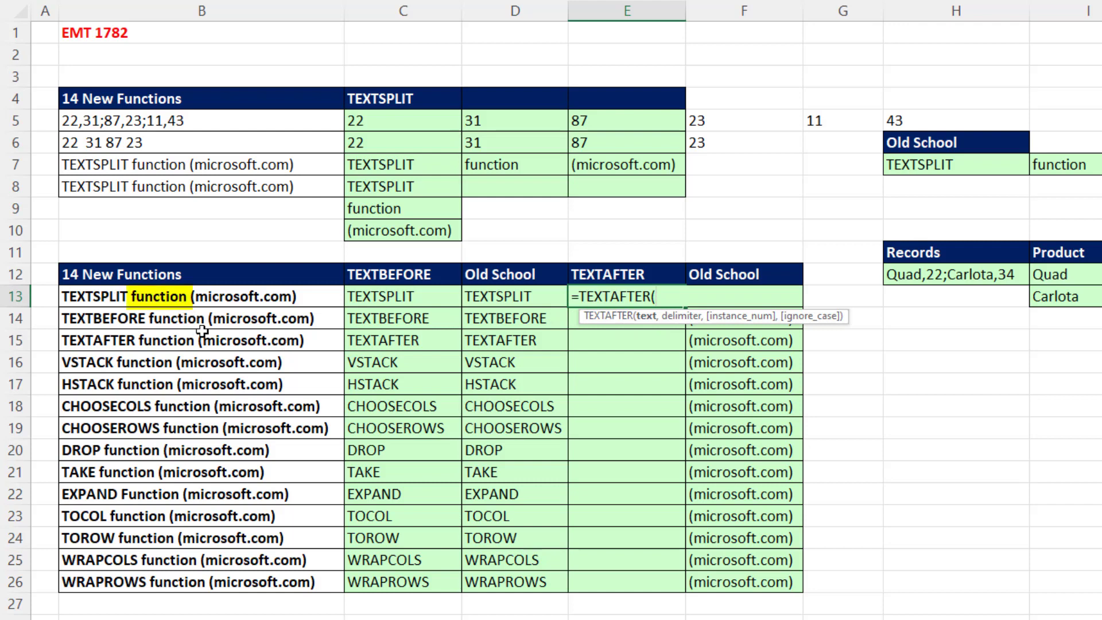
Return what follows "function " in B13:B26 with TEXTAFTER, leaving #VALUE! on the EXPAND row.
mouse_move(222, 302)
left_mouse_down()
mouse_move(224, 449)
mouse_move(185, 583)
left_mouse_up()
type(",\"function")
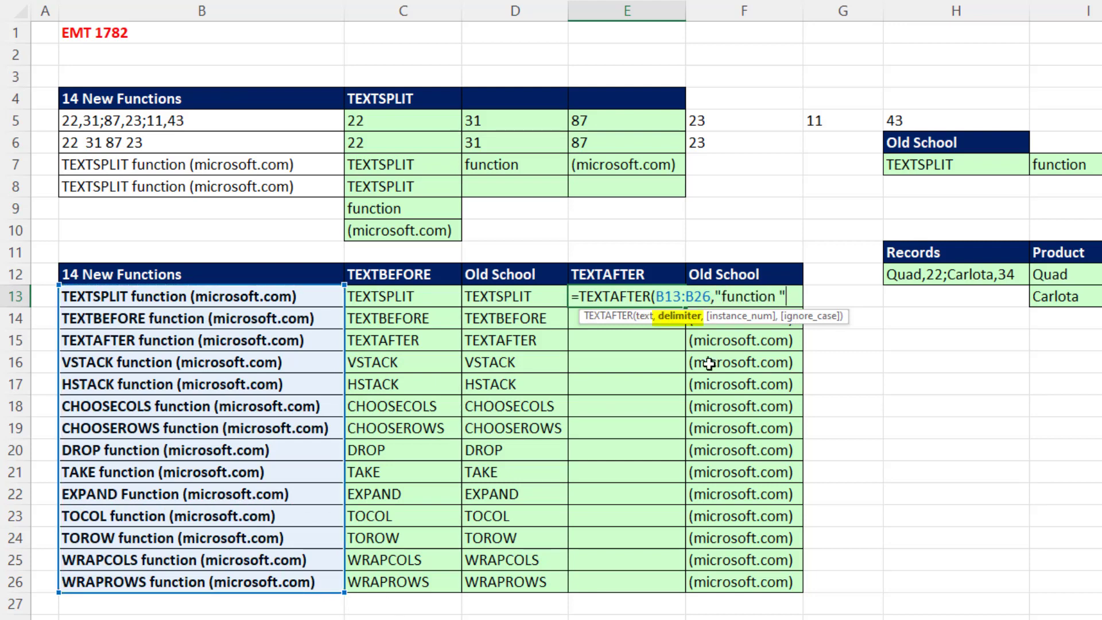
type(")")
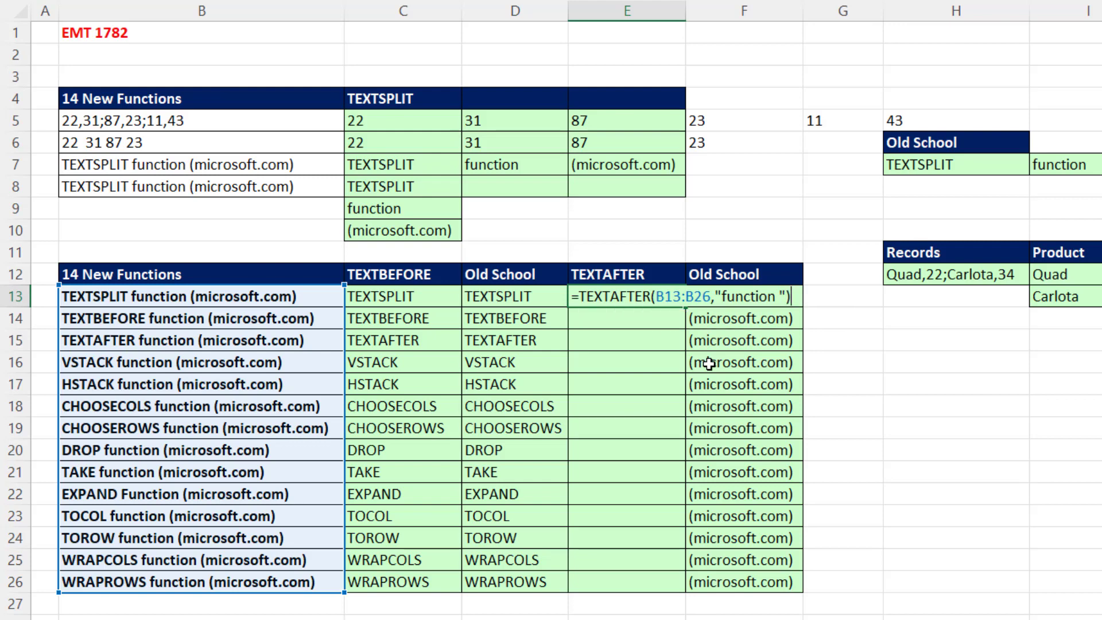
key("ctrl+Return")
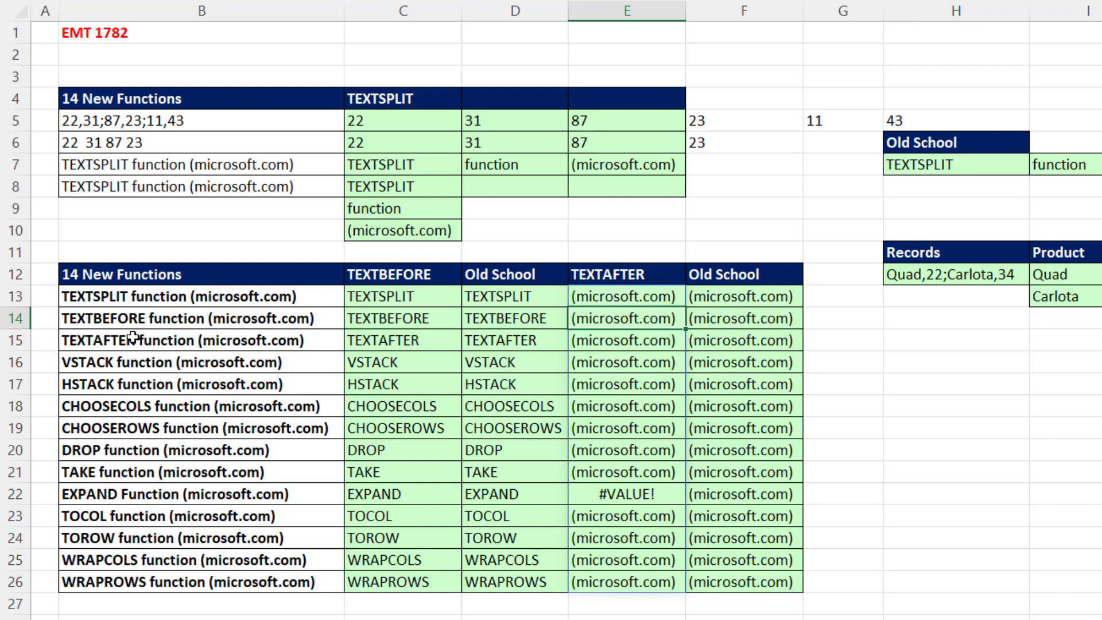
Add ,,1 for case-insensitive matching so the EXPAND row also returns (microsoft.com).
left_click(617, 301)
key("F2")
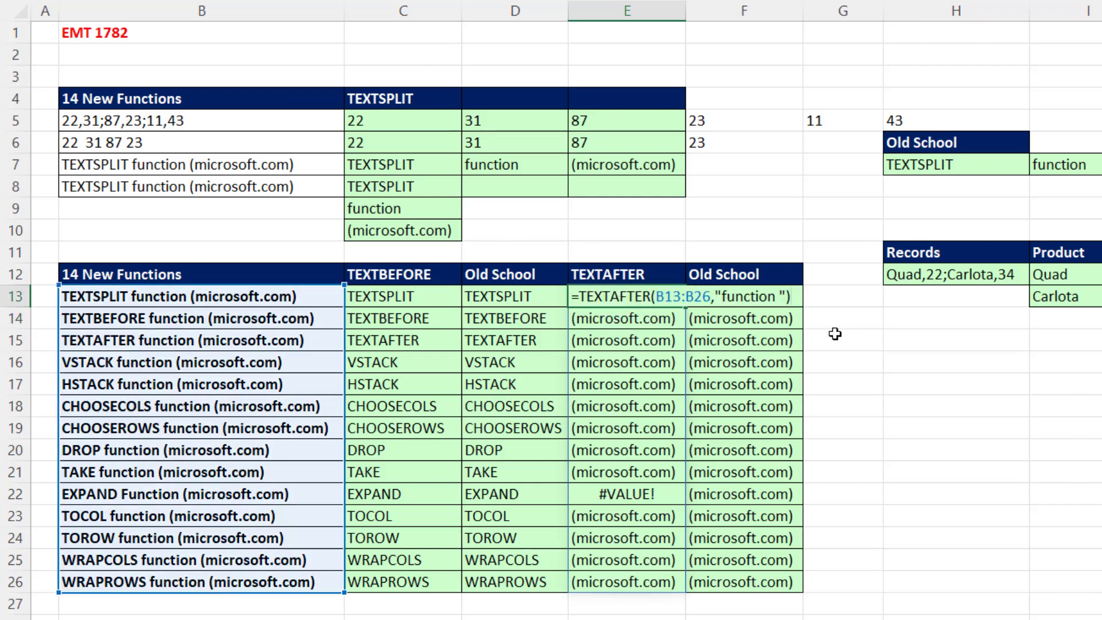
key("BackSpace")
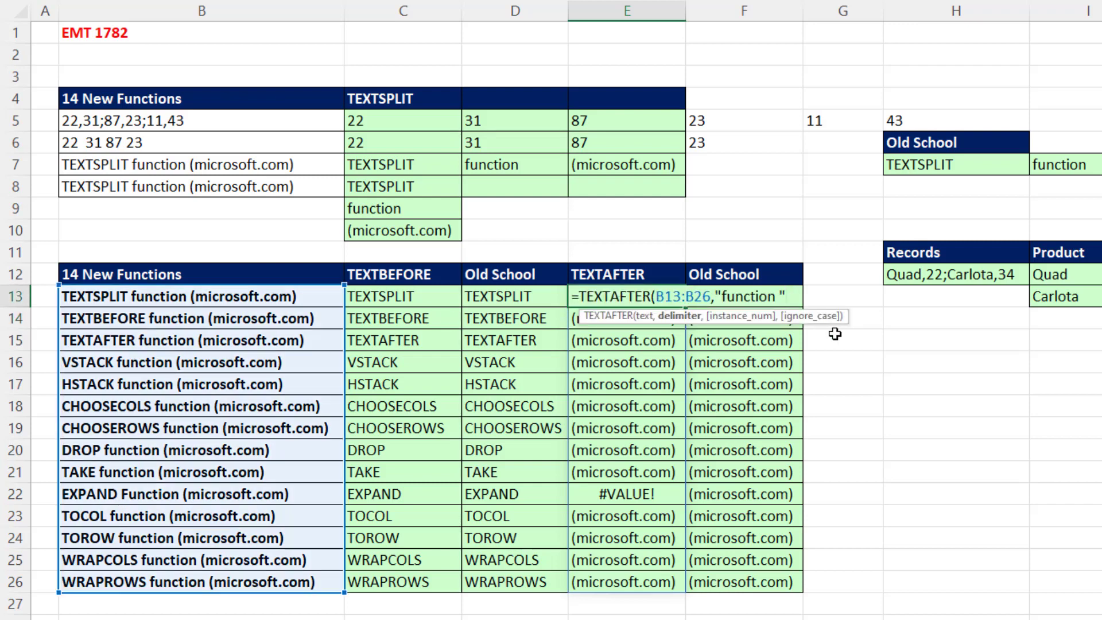
type(",,")
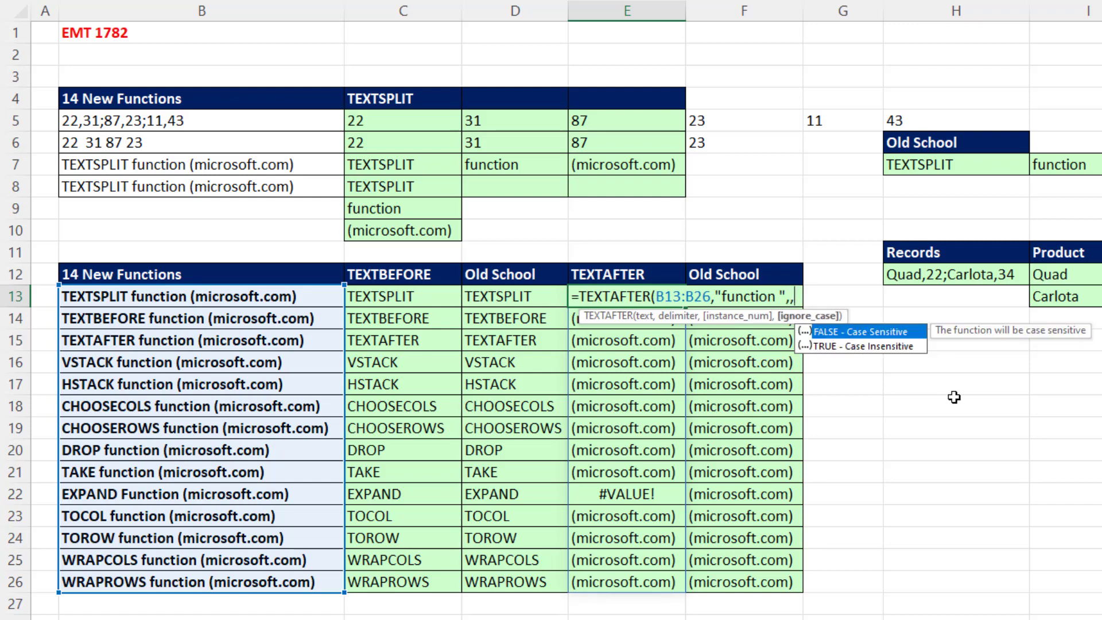
key("Down")
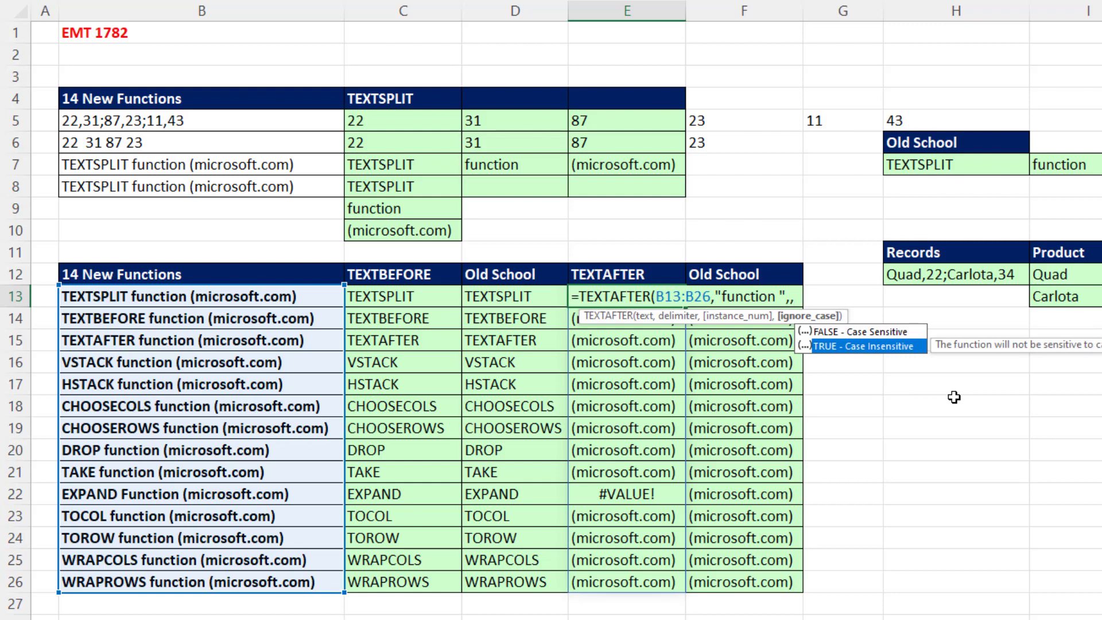
type("1")
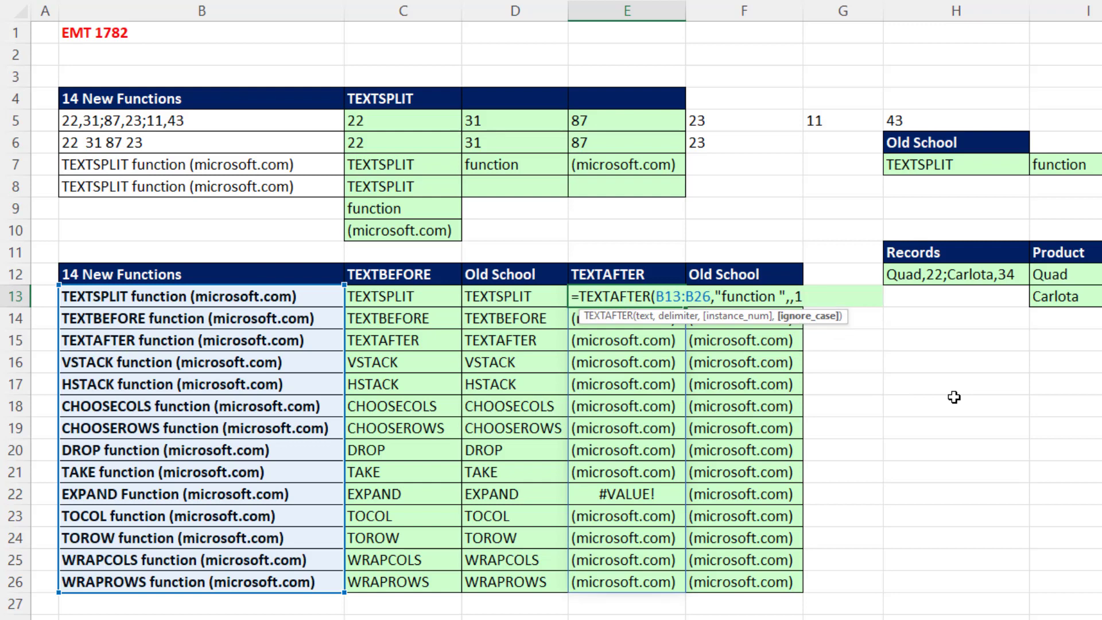
type(")")
key("ctrl+Return")
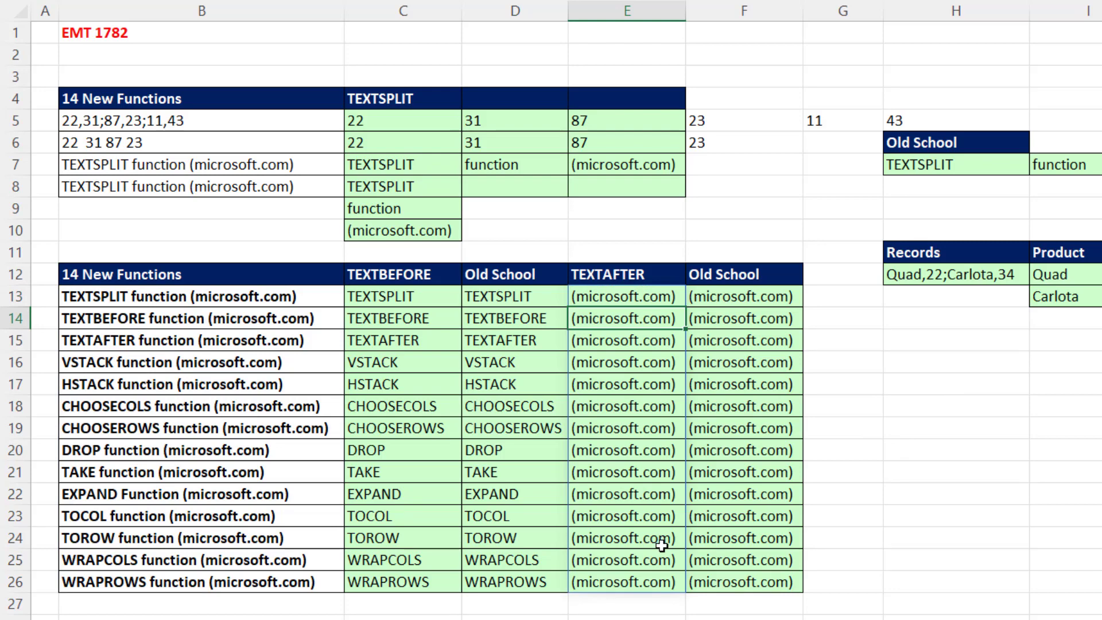
Review the REPLACE–SEARCH, TEXTAFTER and TEXTBEFORE formulas unchanged, then move to empty cell H16.
key("F2")
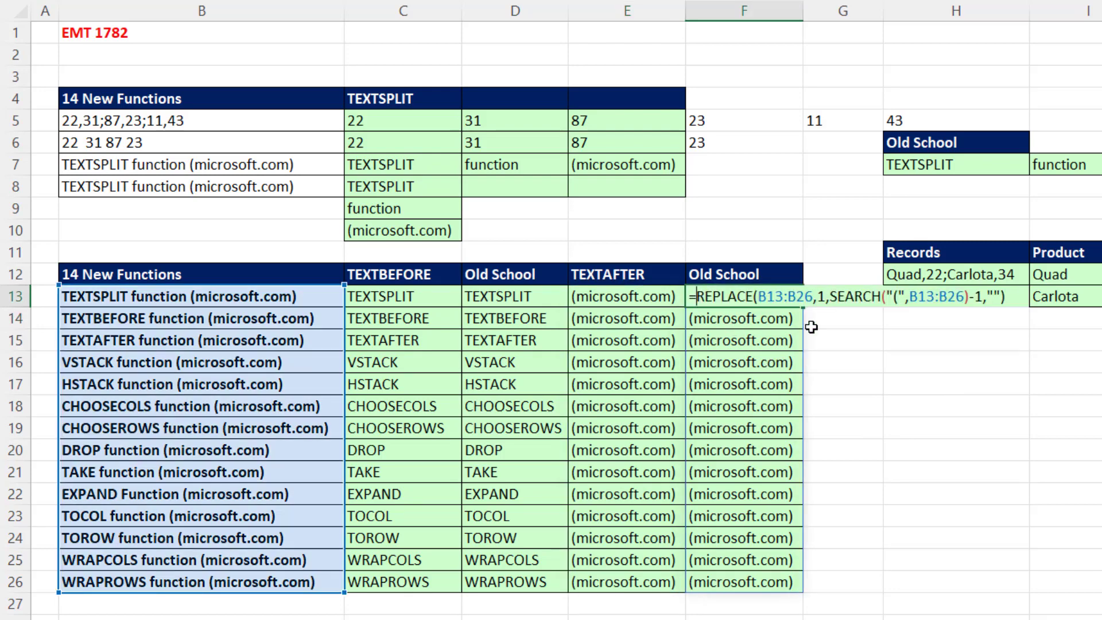
key("Return")
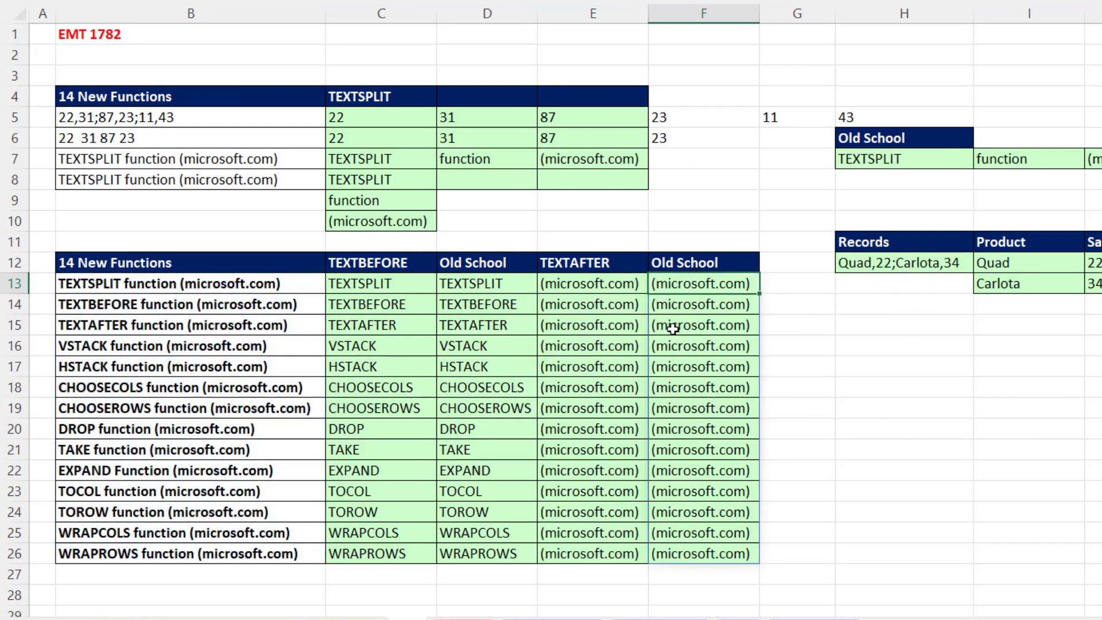
key("F2")
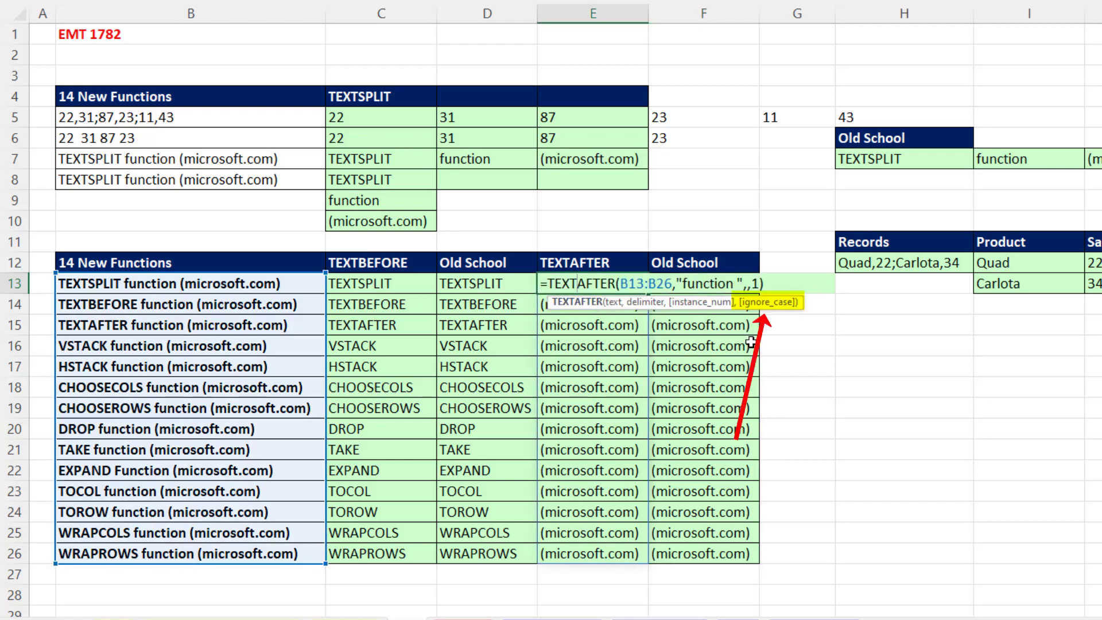
key("Return")
left_click(381, 284)
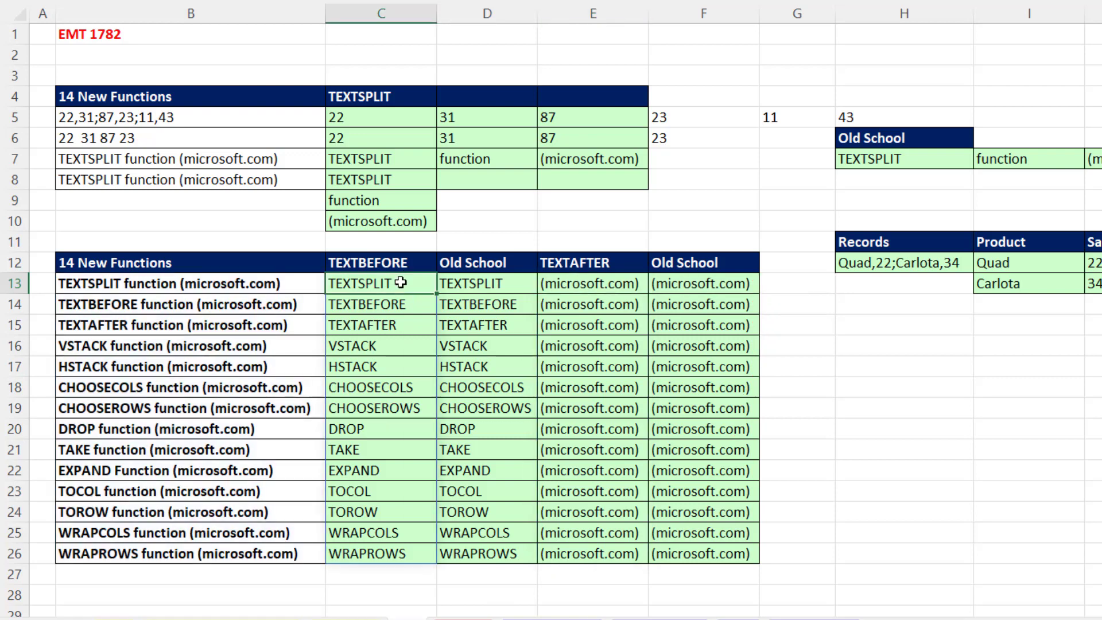
key("F2")
key("Return")
left_click(881, 347)
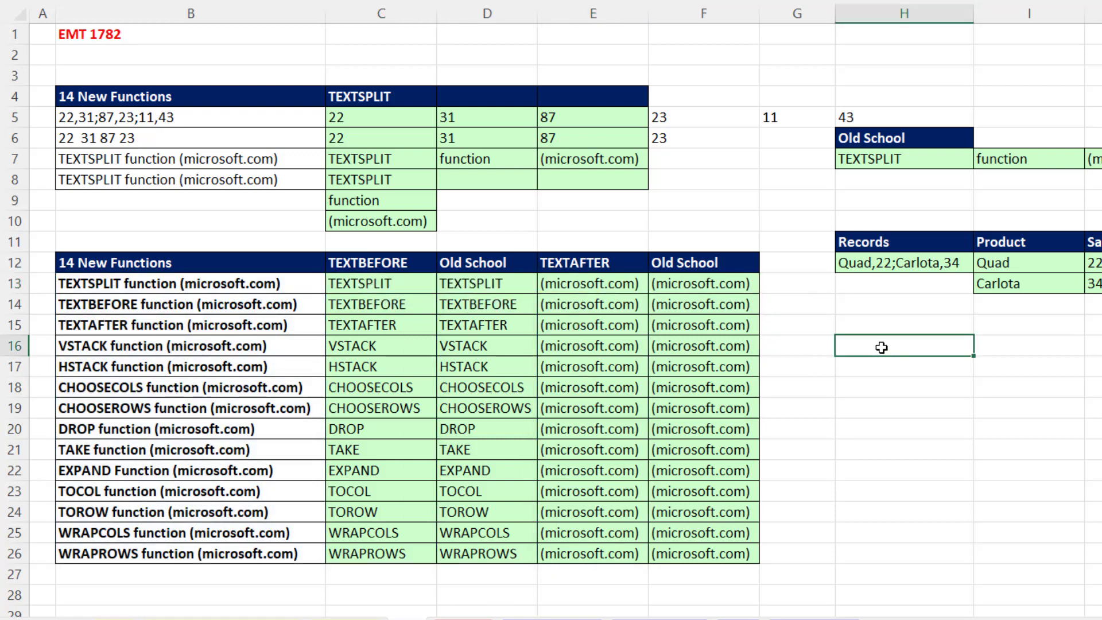
type("=find(")
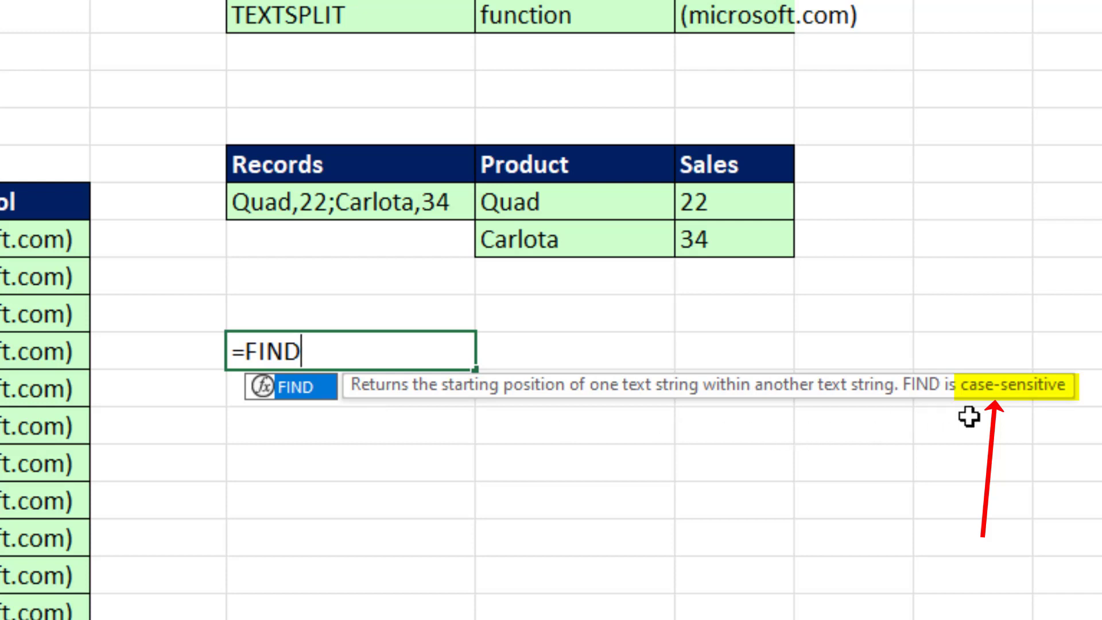
key("BackSpace")
key("BackSpace")
key("BackSpace")
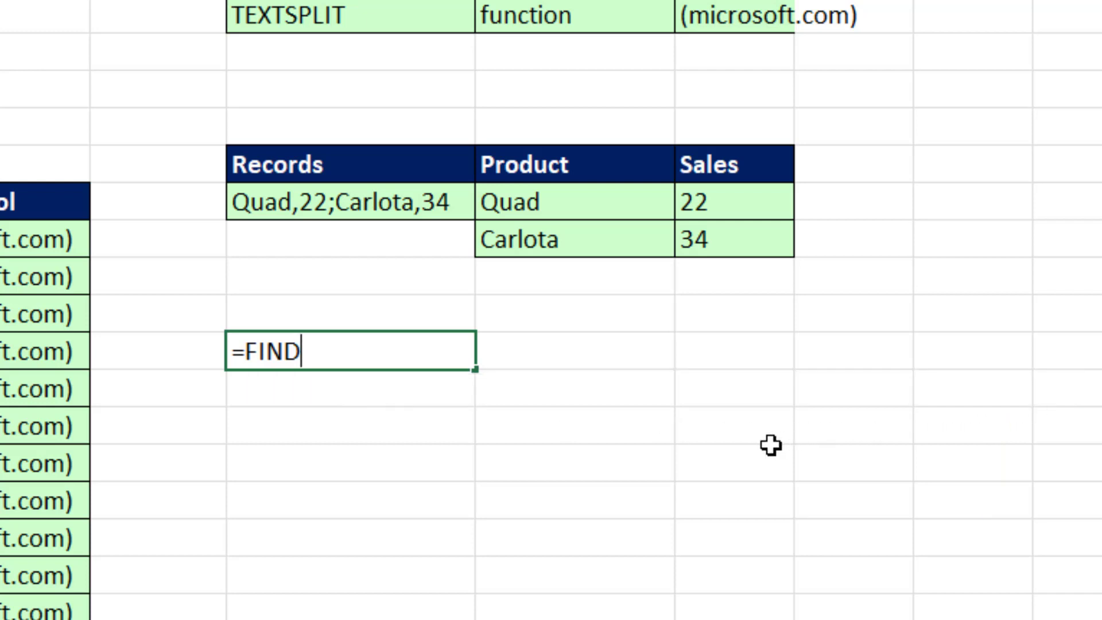
type("e")
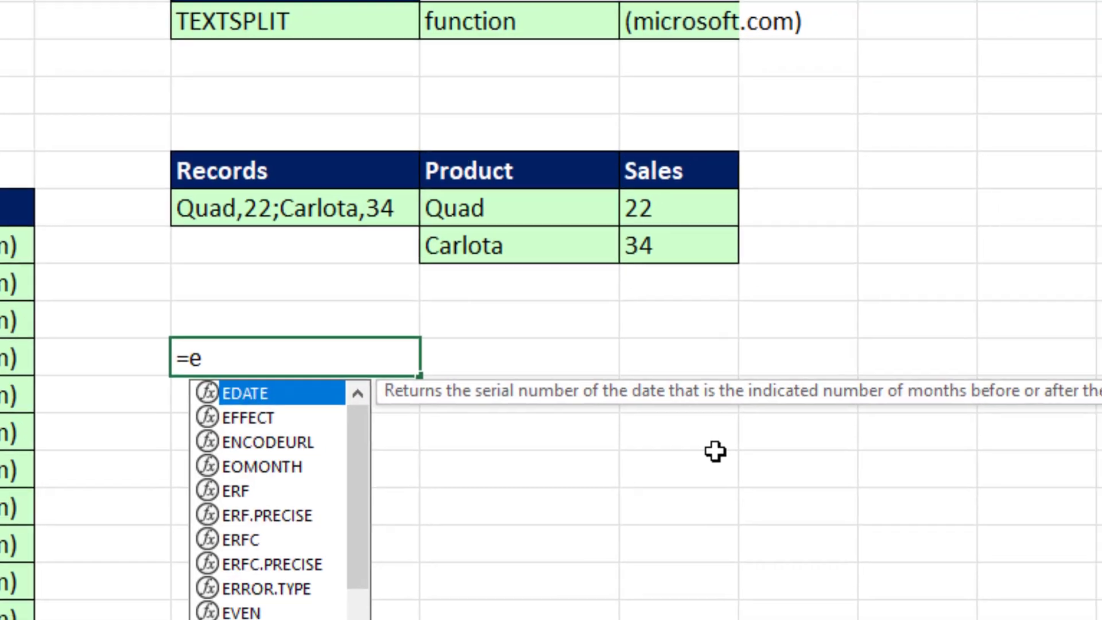
type("xa")
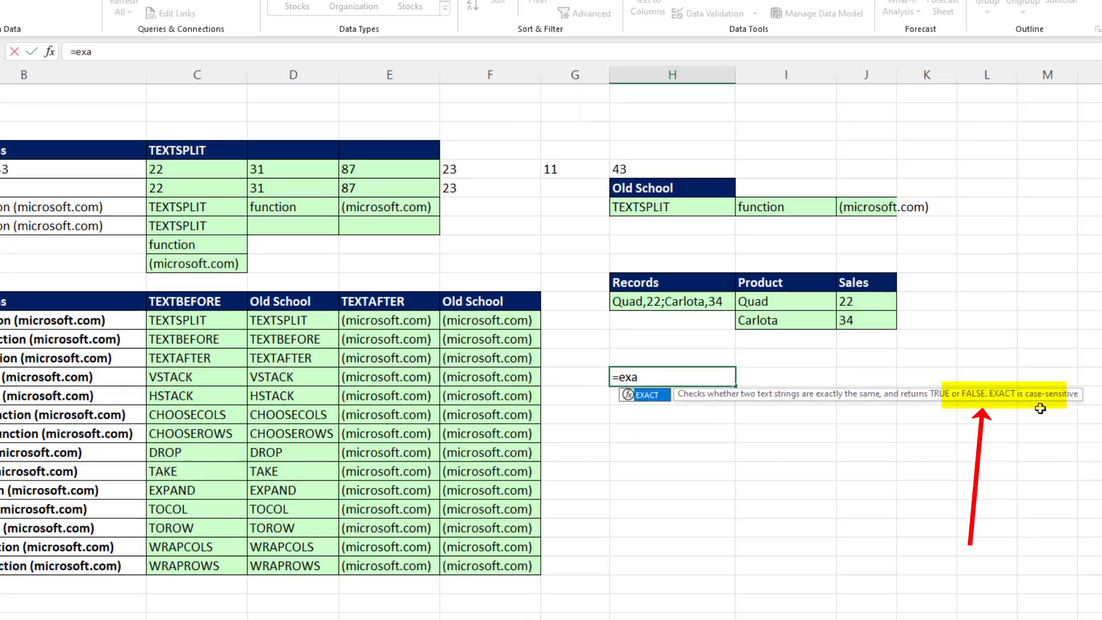
key("Escape")
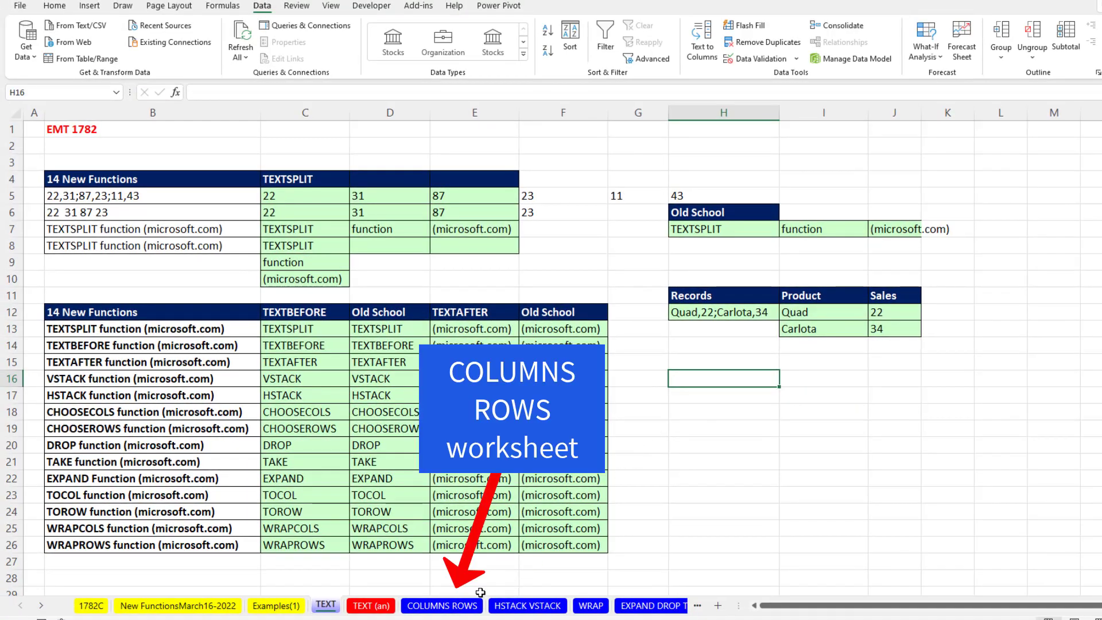
On the COLUMNS ROWS sheet, stack the quiz scores F3:H7 into one column with TOCOL in J3.
left_click(441, 605)
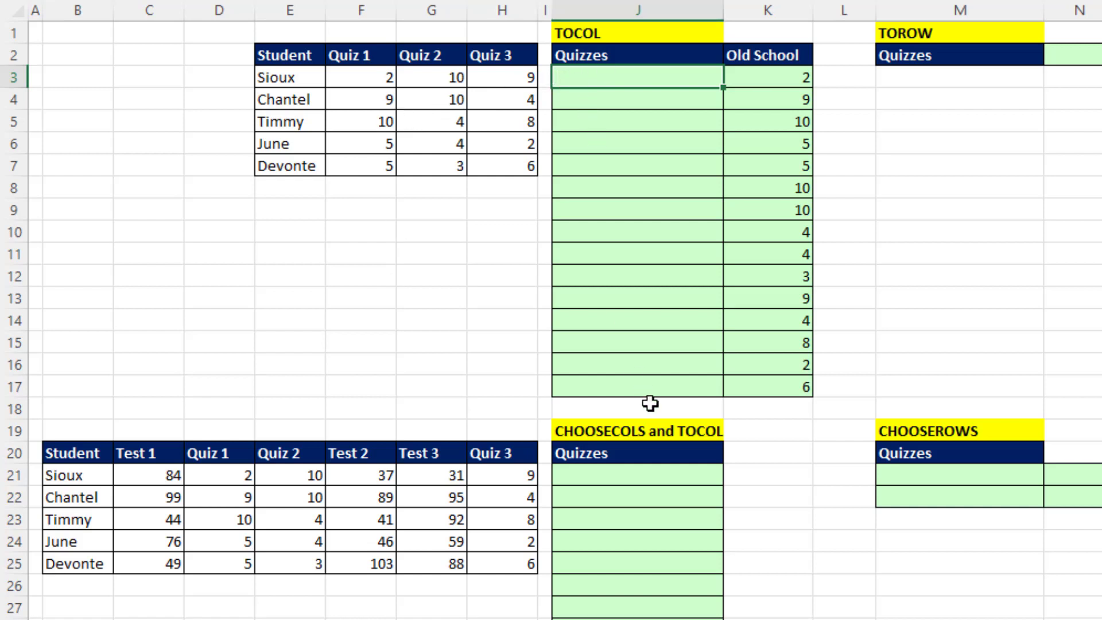
type("=to")
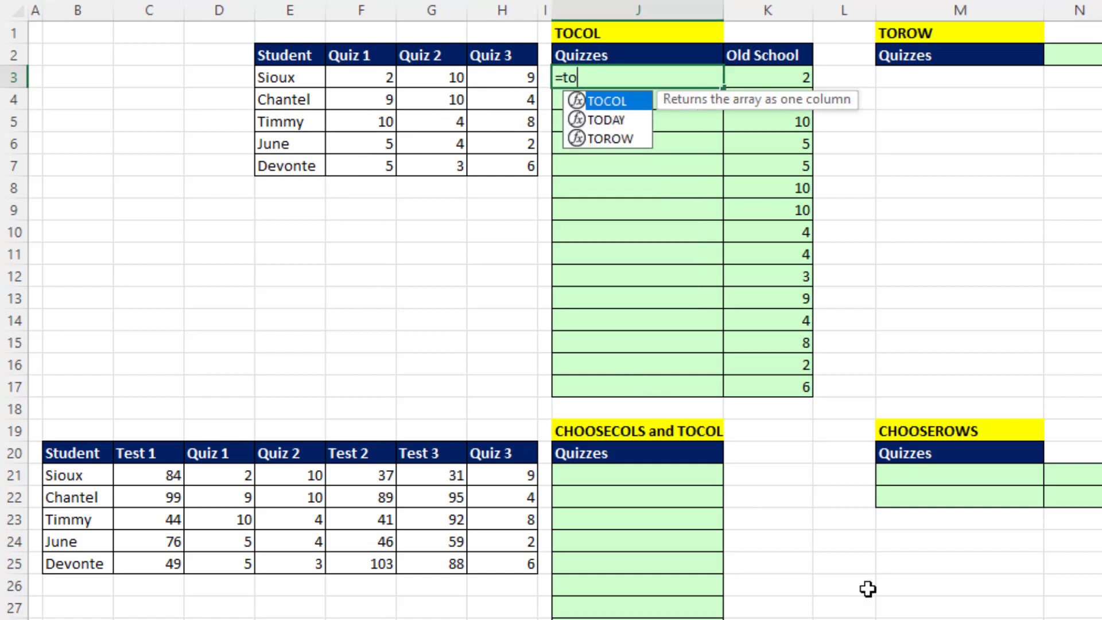
type("c")
key("Tab")
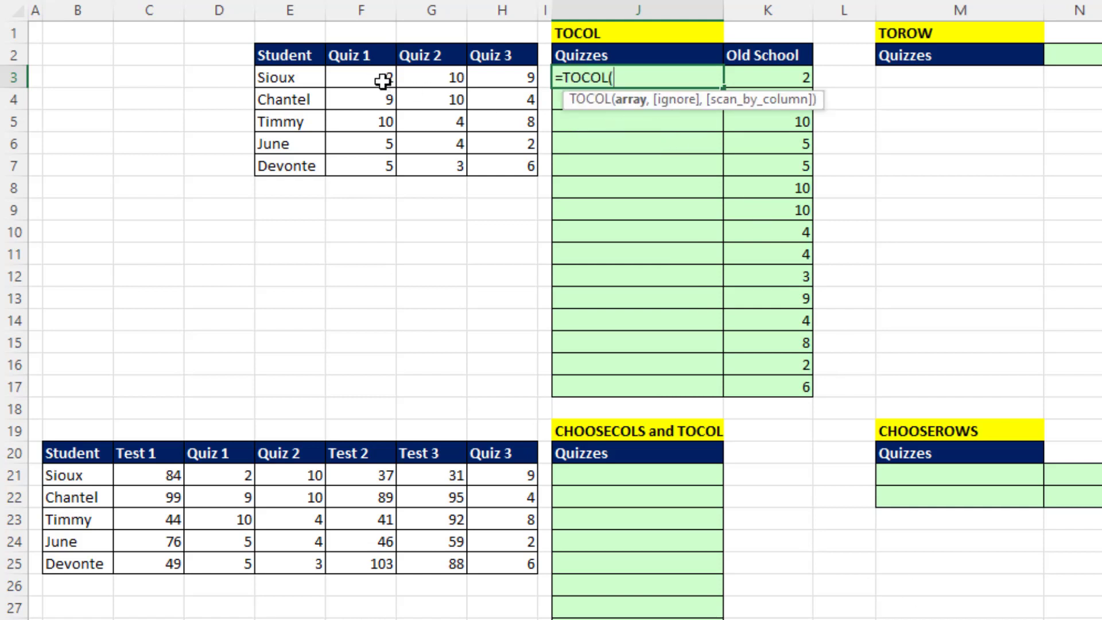
mouse_move(379, 80)
left_mouse_down()
mouse_move(491, 98)
mouse_move(528, 166)
left_mouse_up()
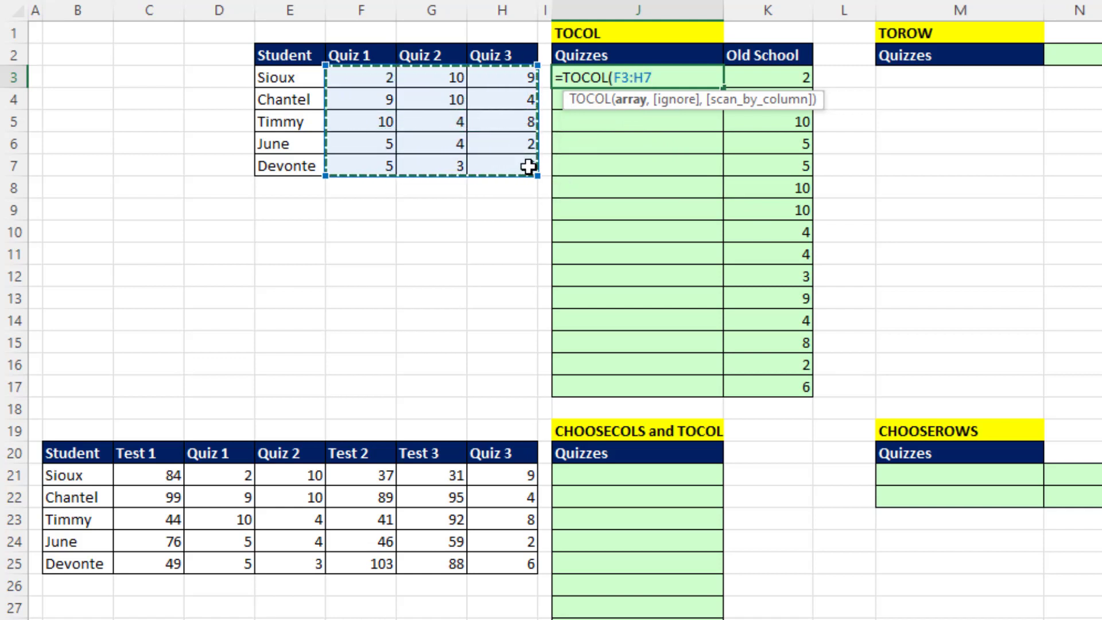
key("Return")
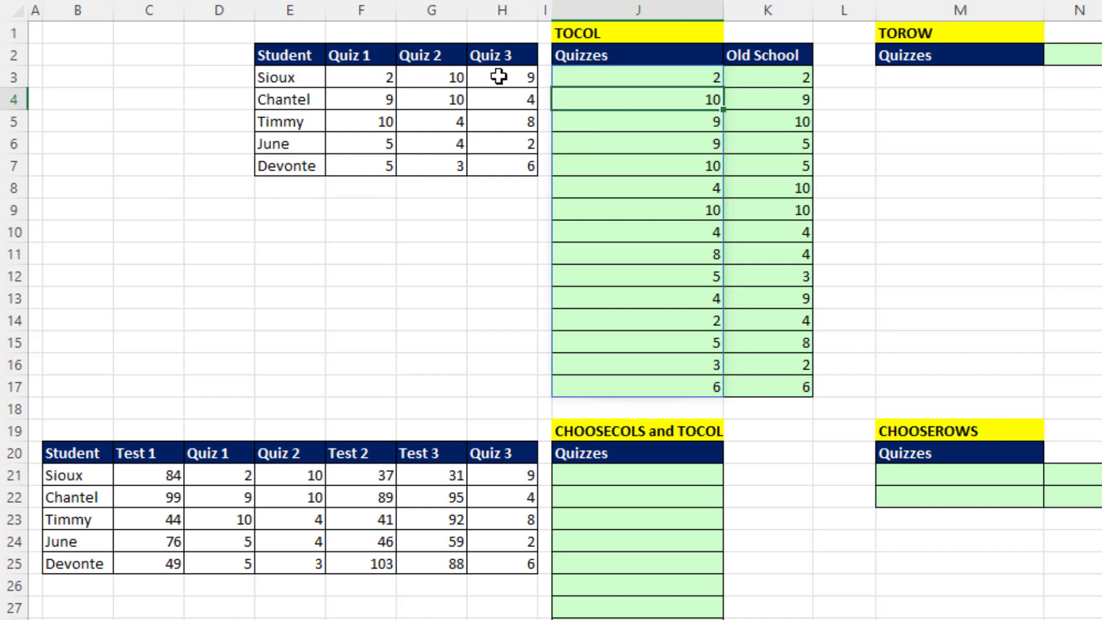
Add scan_by_column 1 to the J3 TOCOL so scores read down each quiz column, matching Old School.
left_click(616, 78)
double_click(616, 78)
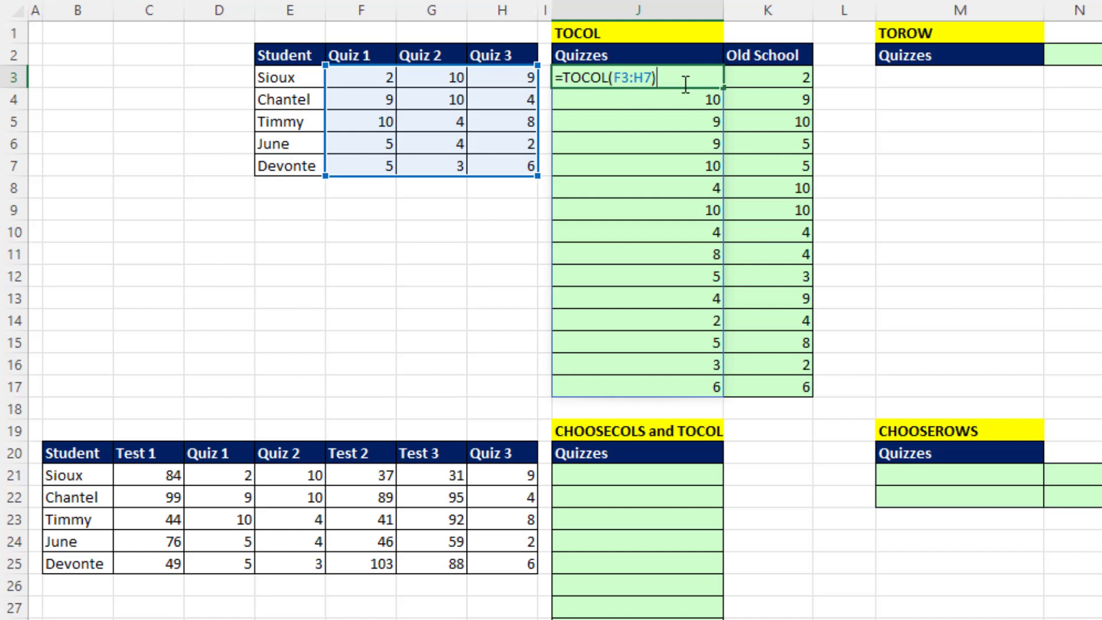
key("BackSpace")
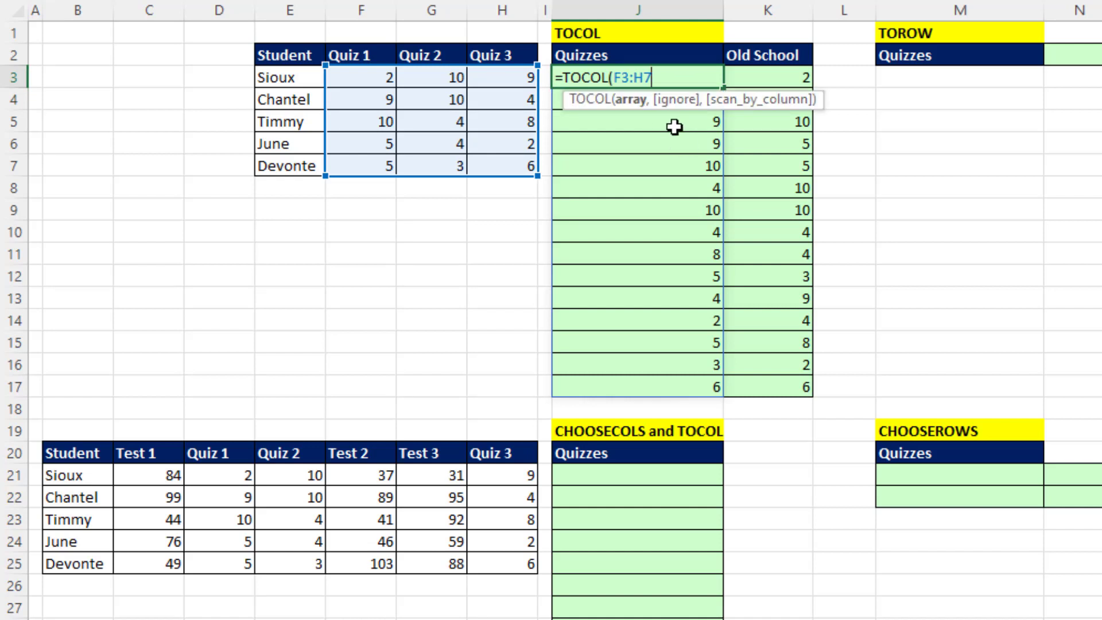
type(",")
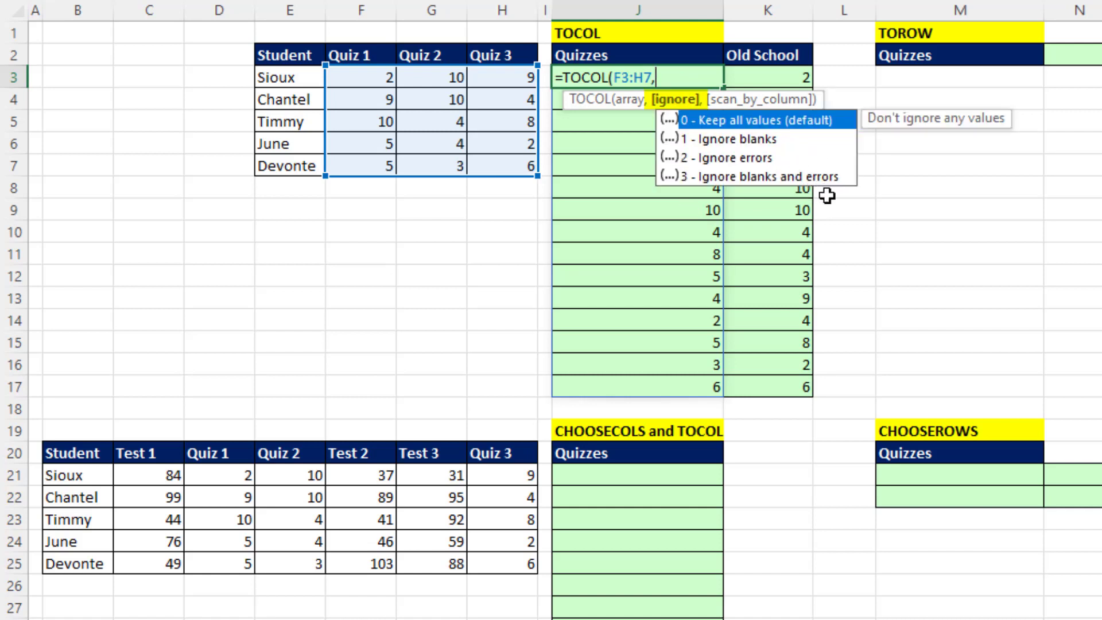
type(",")
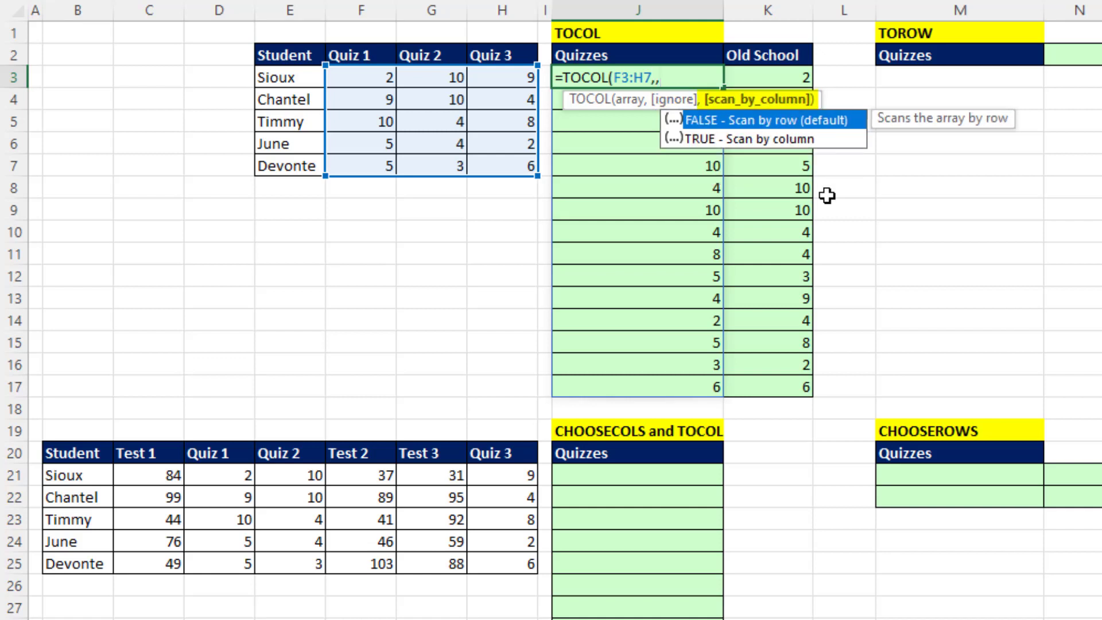
key("Down")
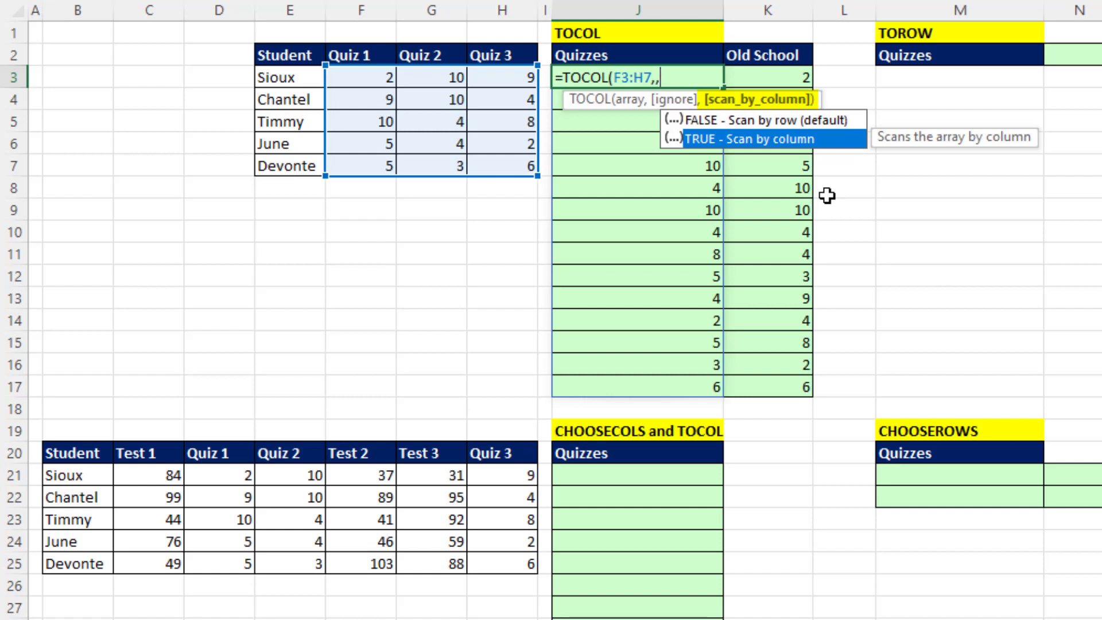
type("1")
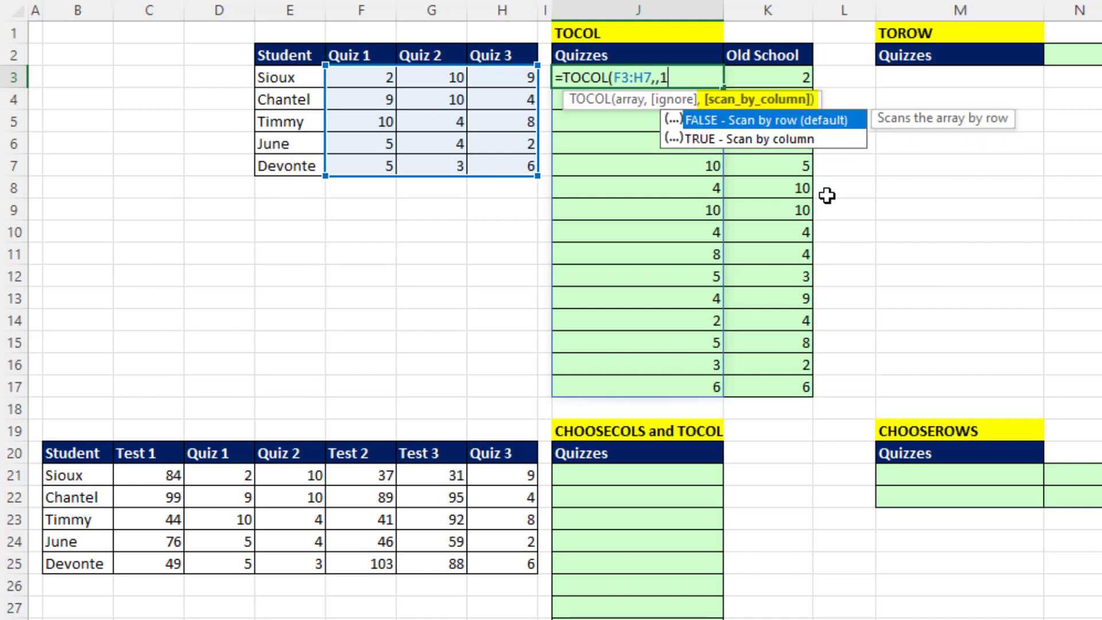
type(")")
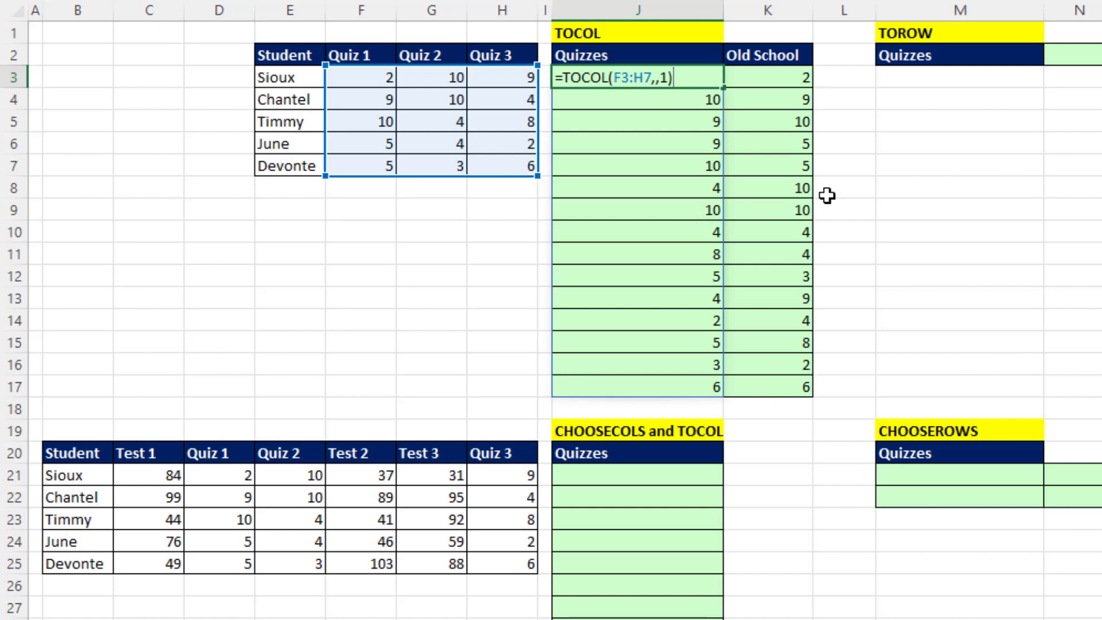
key("Return")
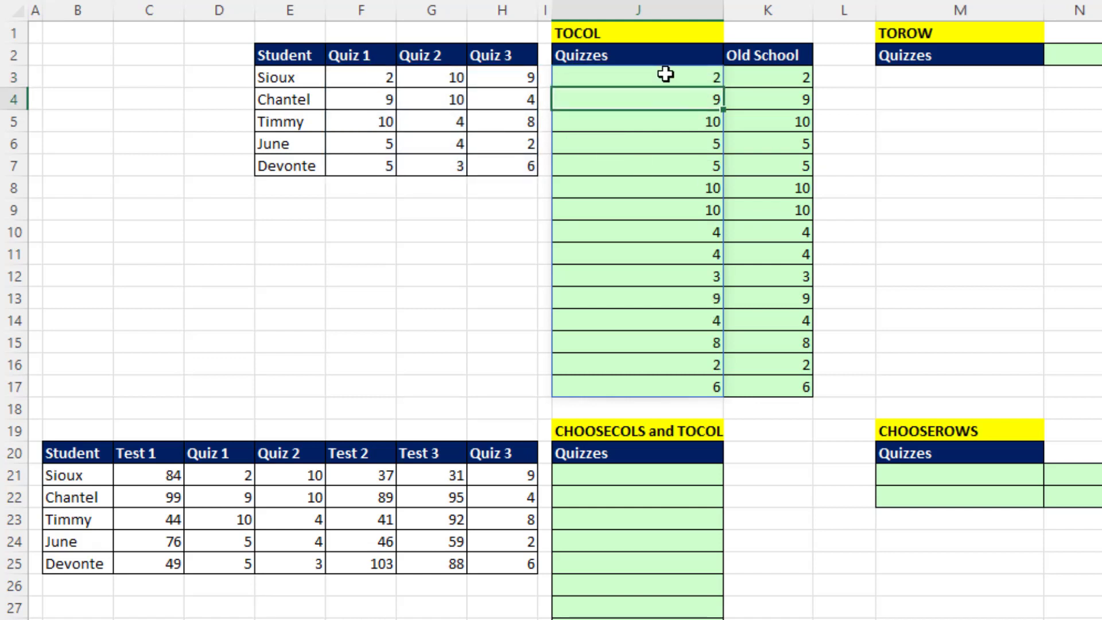
left_click_drag(665, 76, 665, 164)
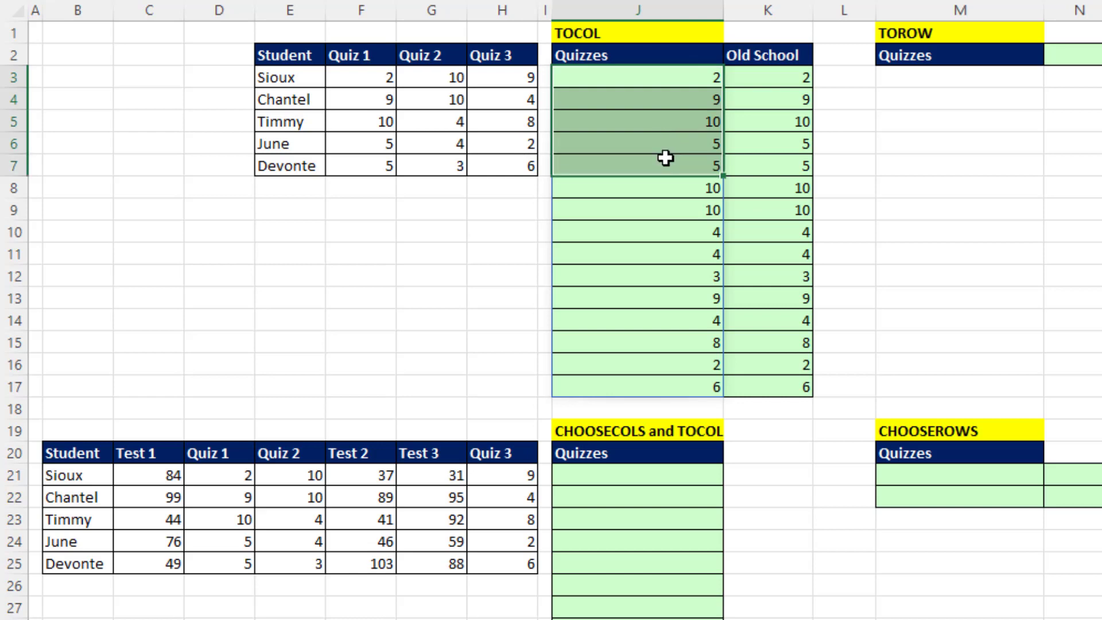
left_click(690, 76)
key("F2")
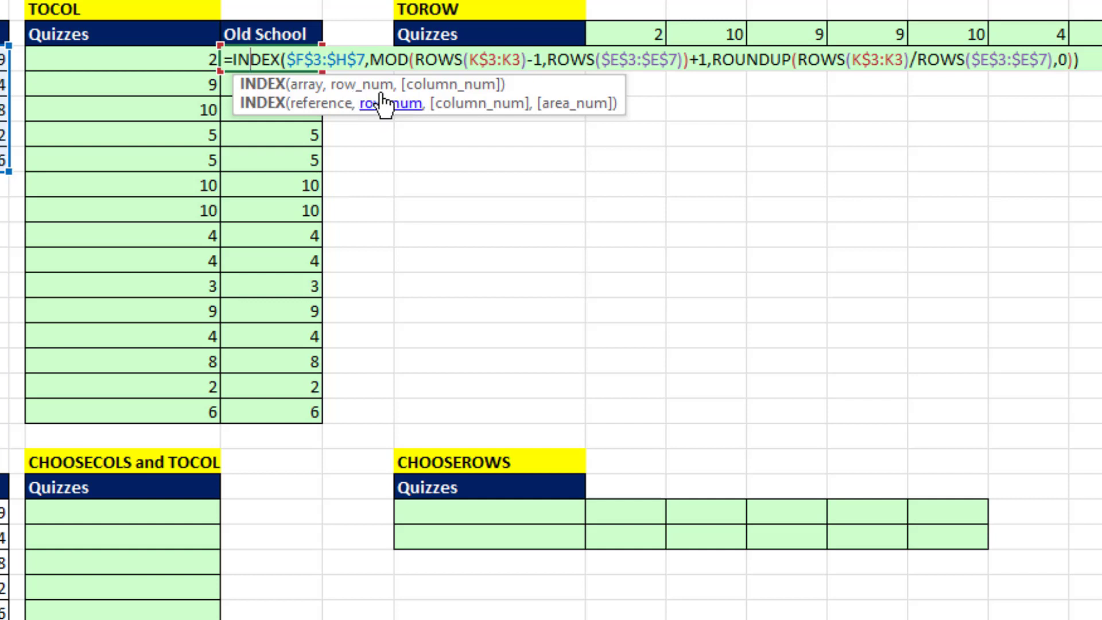
left_click(390, 58)
left_click(371, 84)
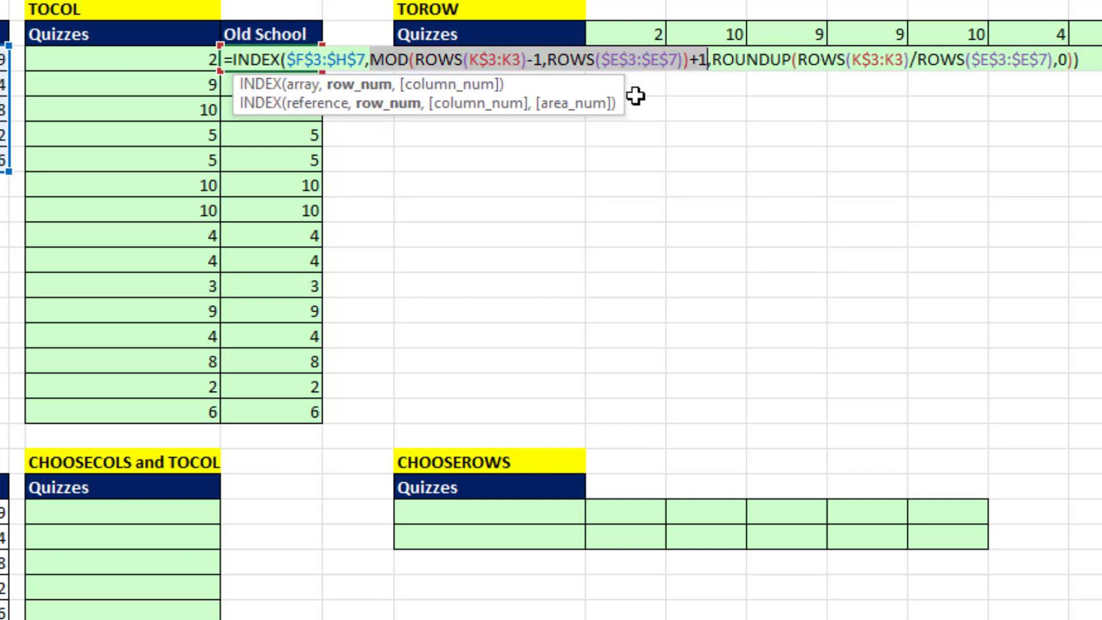
left_click(472, 85)
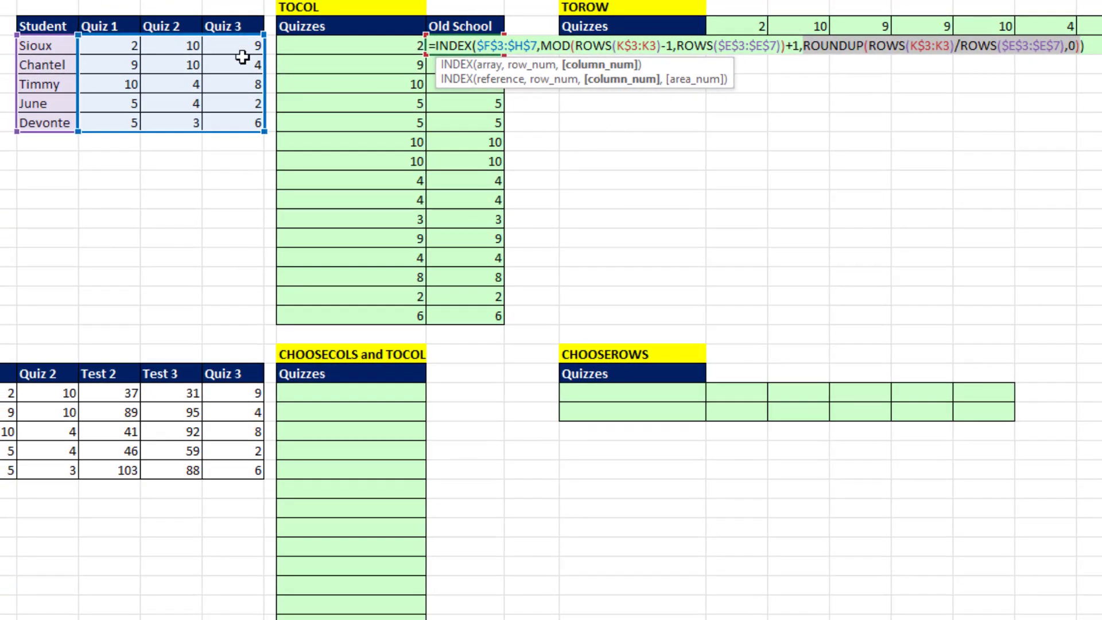
key("ctrl+Return")
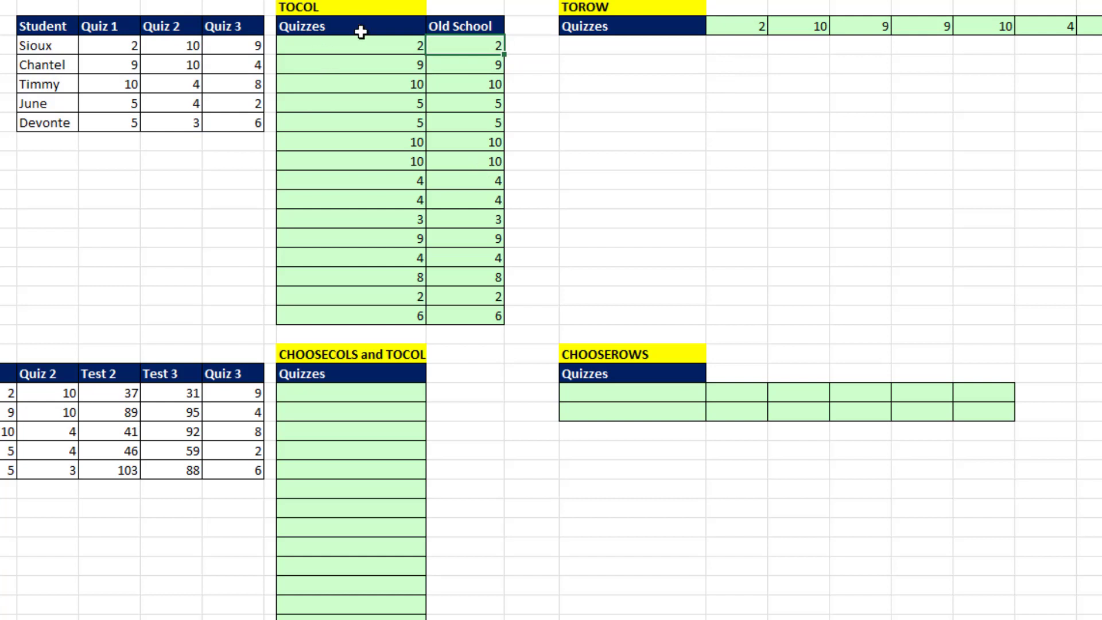
double_click(725, 26)
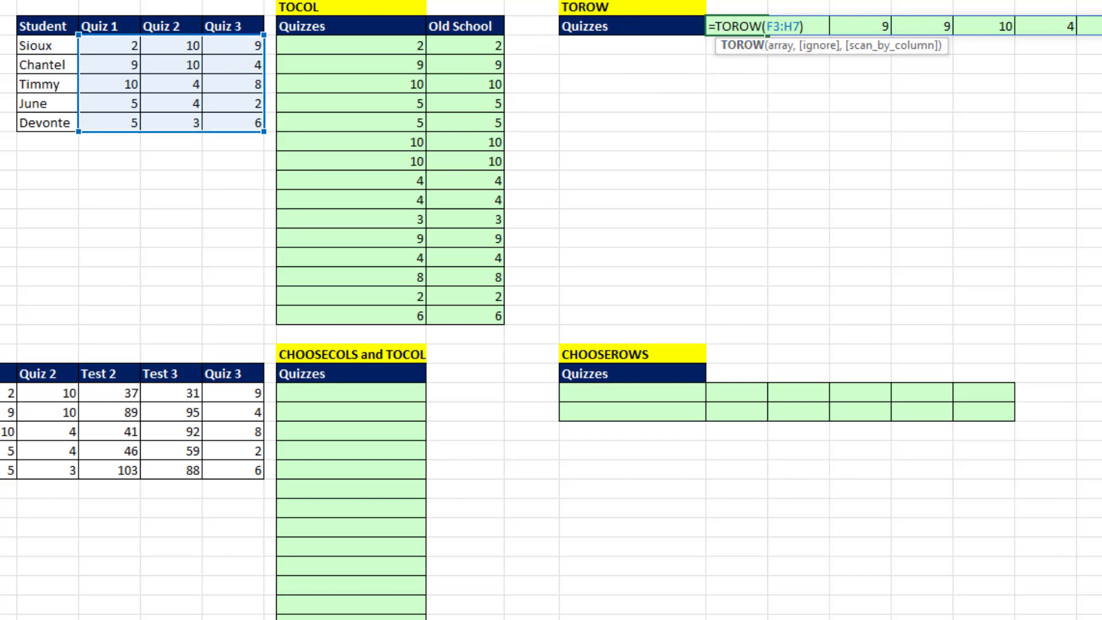
key("Return")
scroll(552, 310, "down", 3)
Enter =CHOOSECOLS(C21:H25,2,3,6) in I21 to spill the three quiz score columns.
left_click(526, 285)
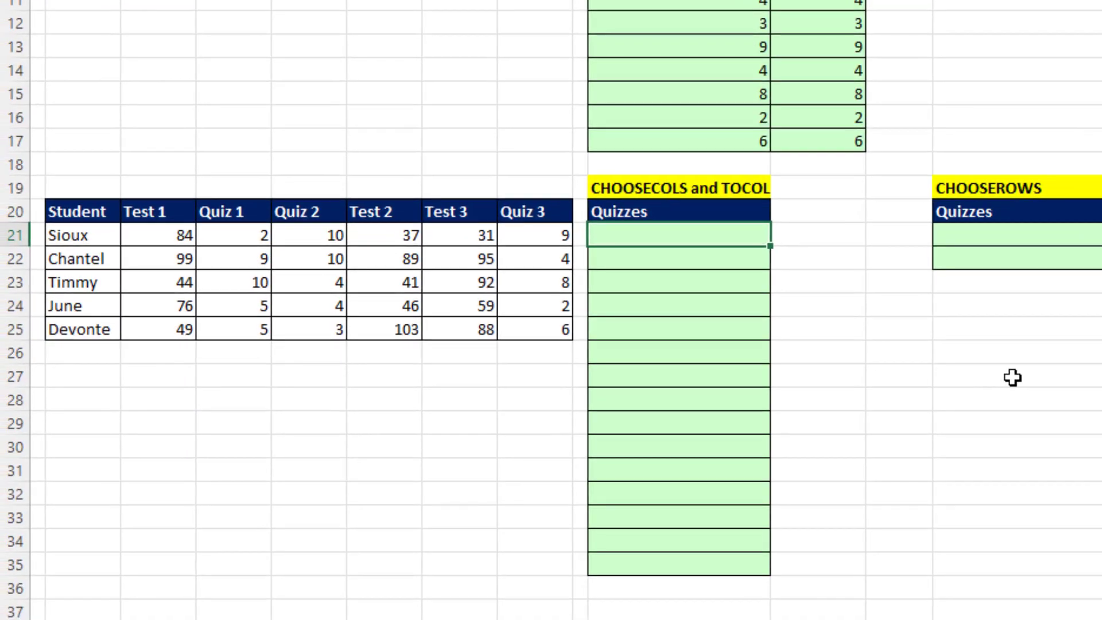
left_click(679, 235)
type("=cho")
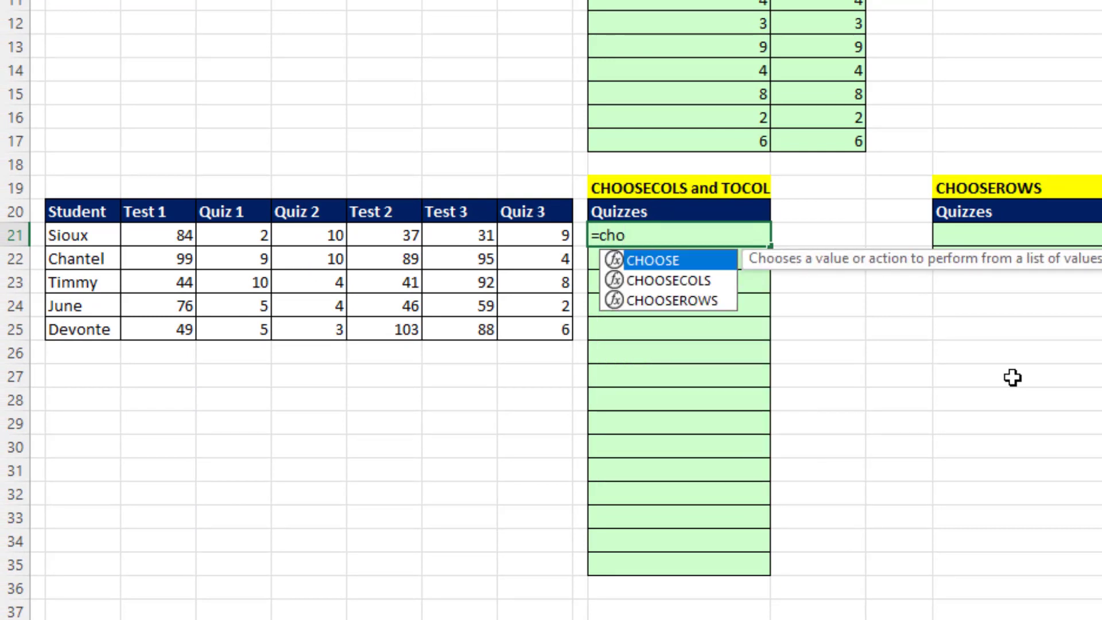
key("Down")
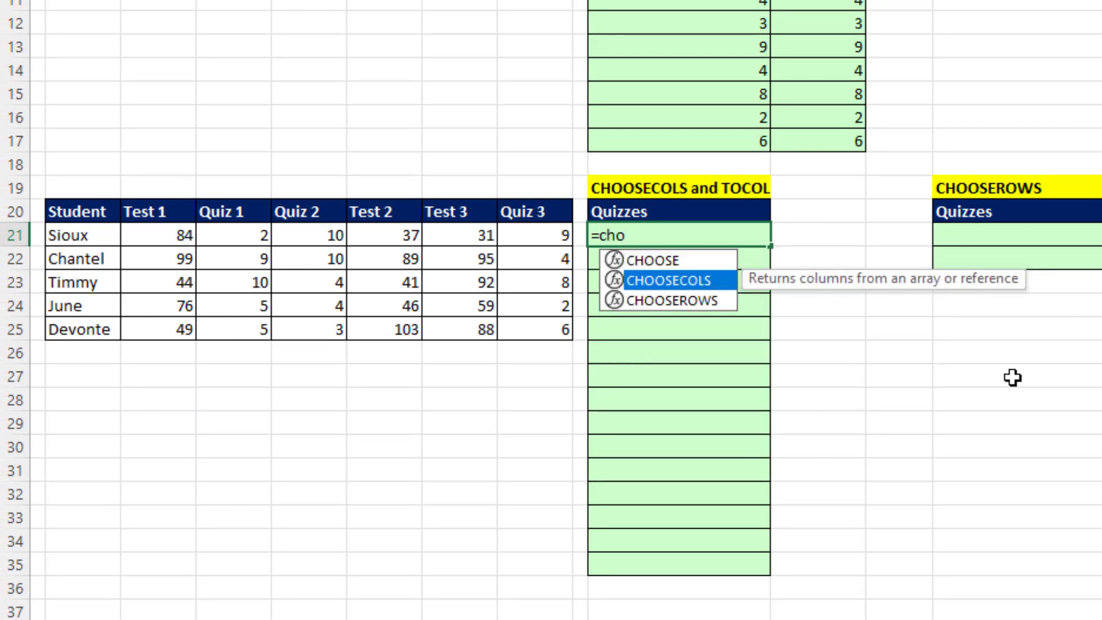
key("Tab")
left_click_drag(157, 238, 564, 329)
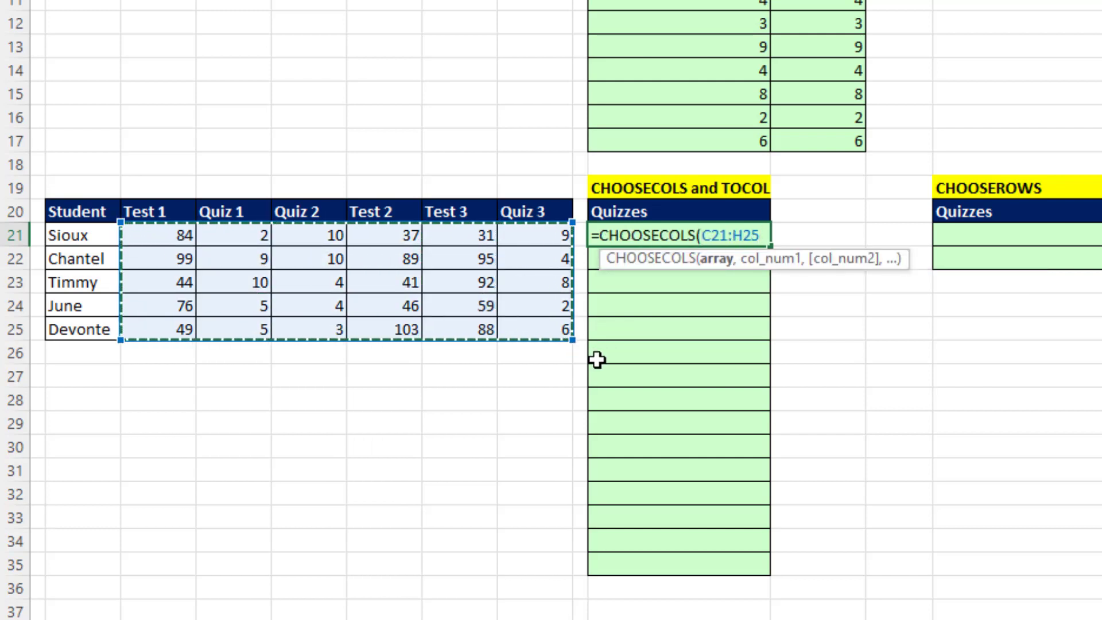
type(",")
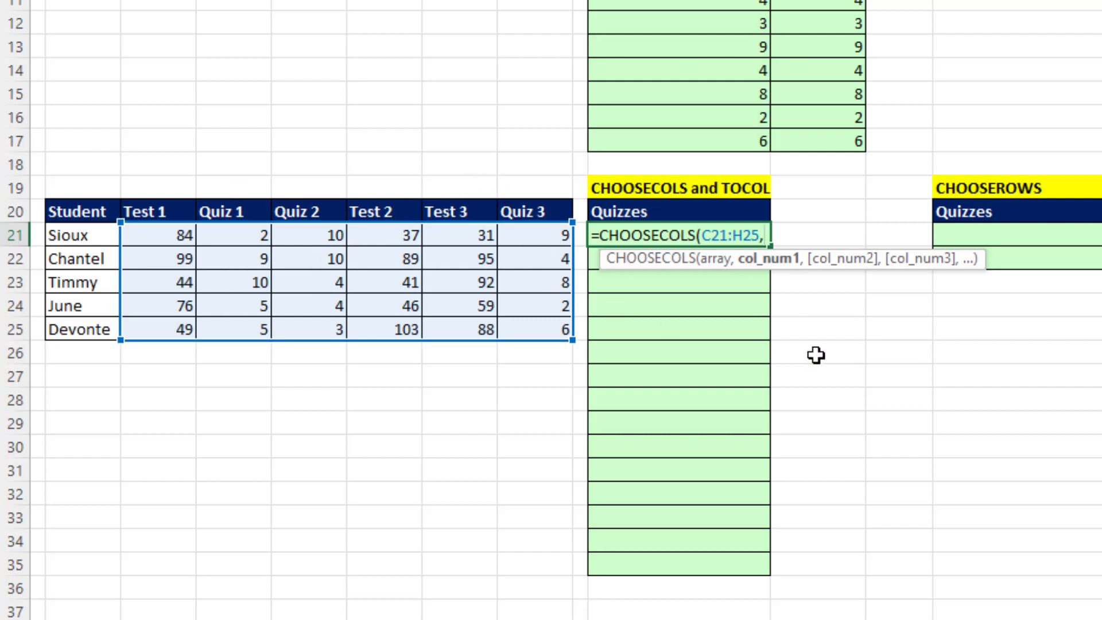
type("2")
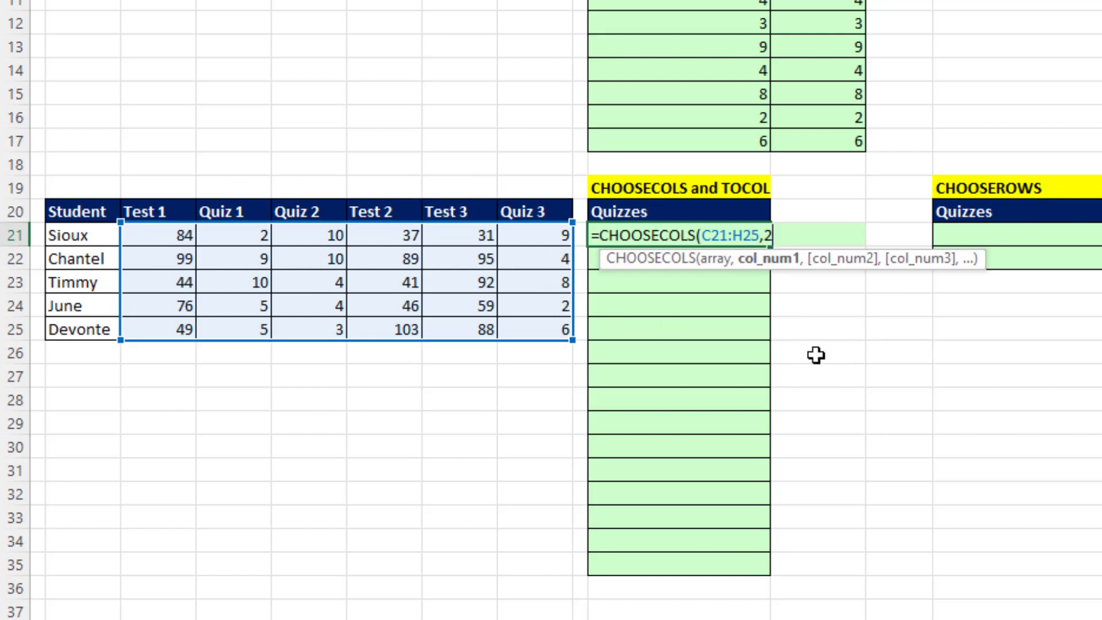
type(",3,6")
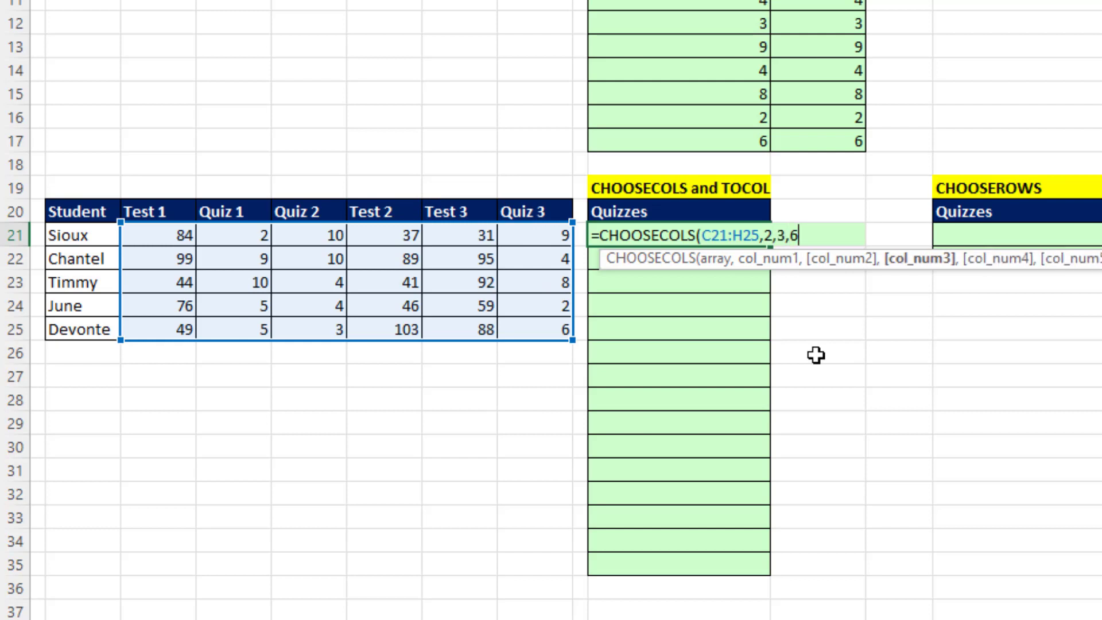
key("Return")
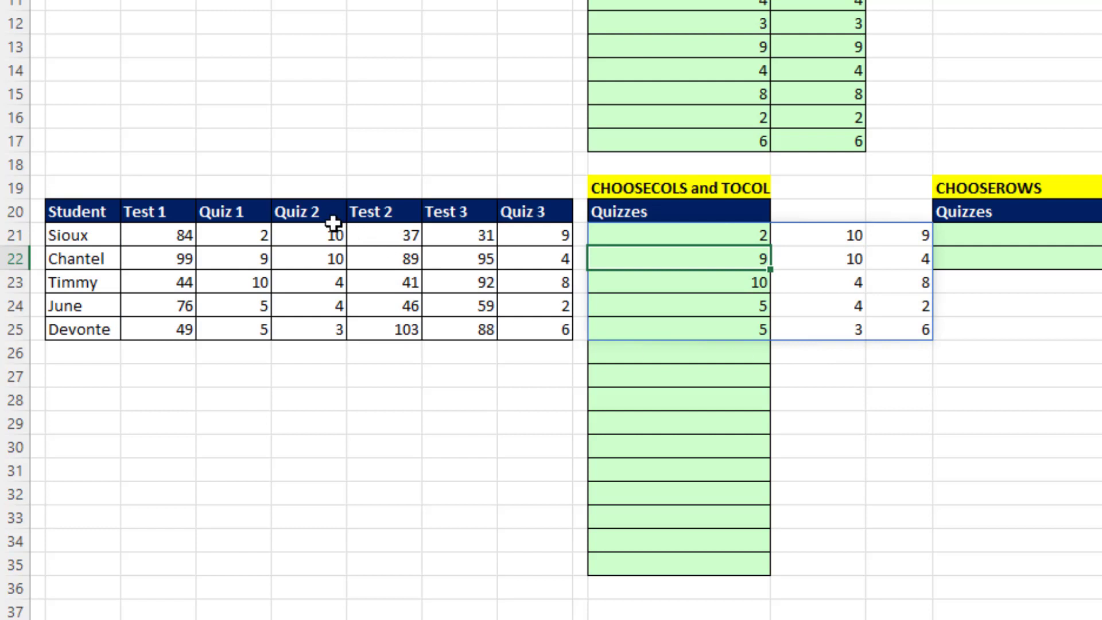
Test by moving the Quiz 2 column right of Test 2, then undo the move.
left_click_drag(308, 212, 326, 336)
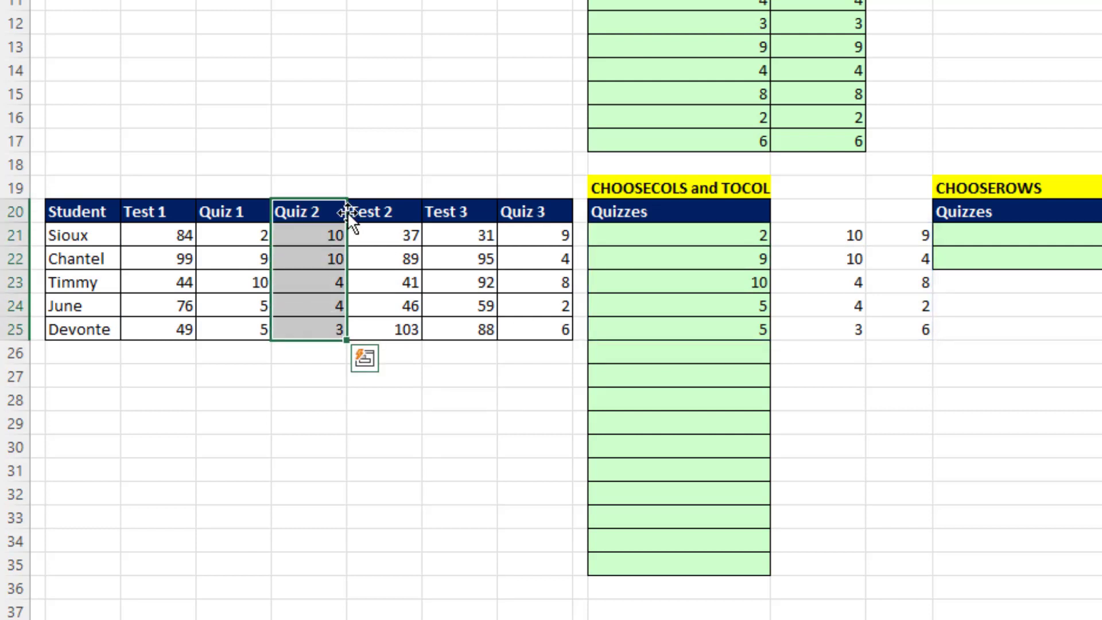
left_click_drag(344, 211, 414, 212, "shift")
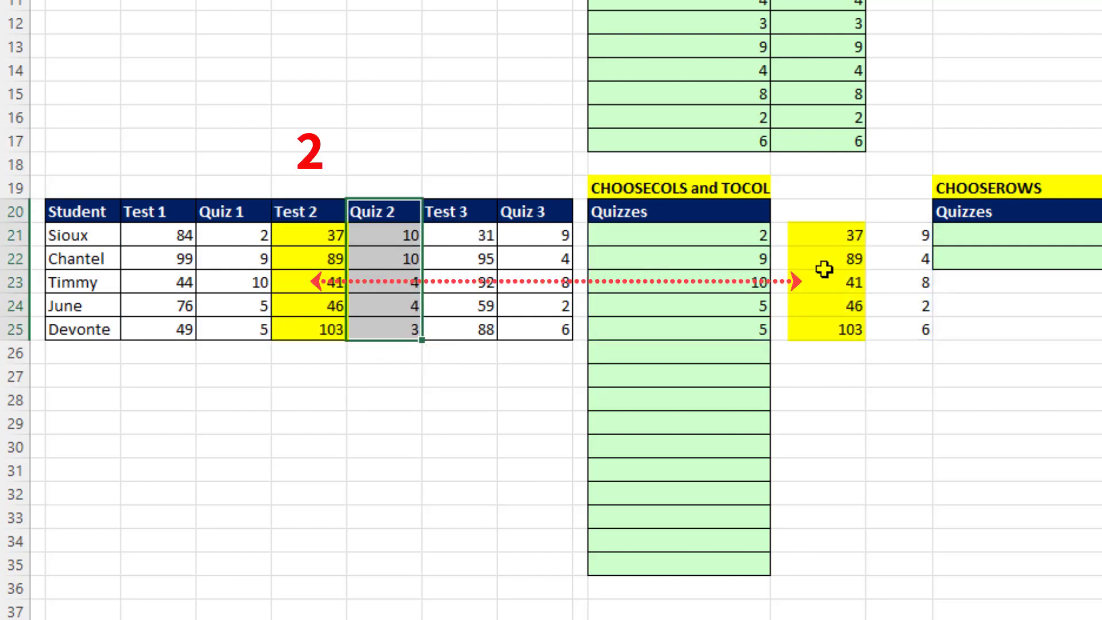
key("ctrl+z")
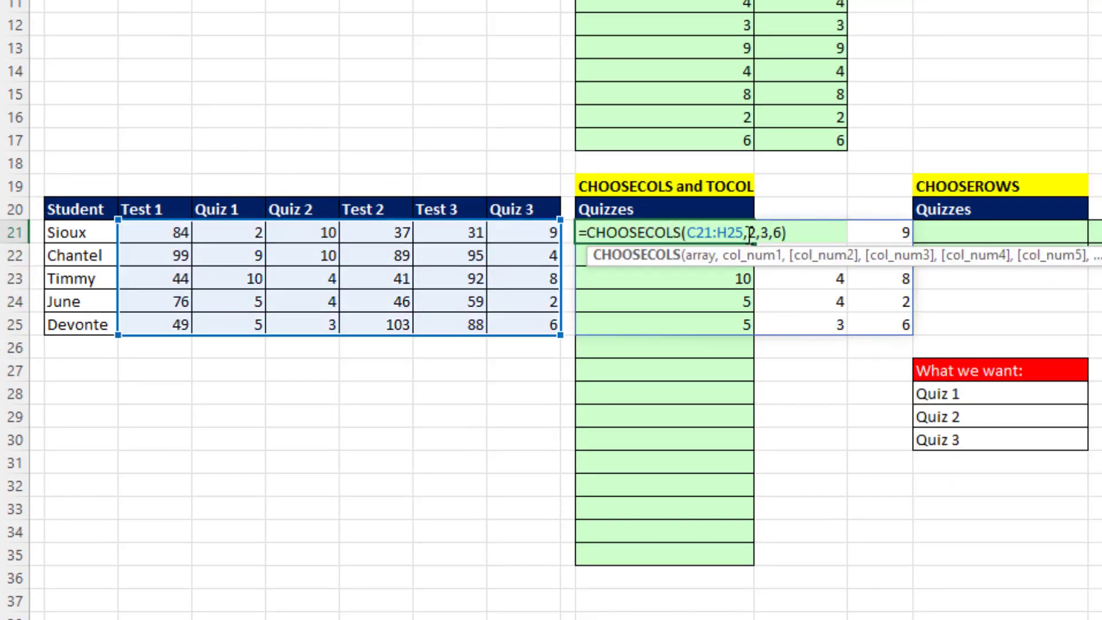
Replace the hard-coded 2,3,6 with XMATCH(M28:M30,C20:H20) against the table headers.
left_click_drag(747, 233, 786, 232)
key("Delete")
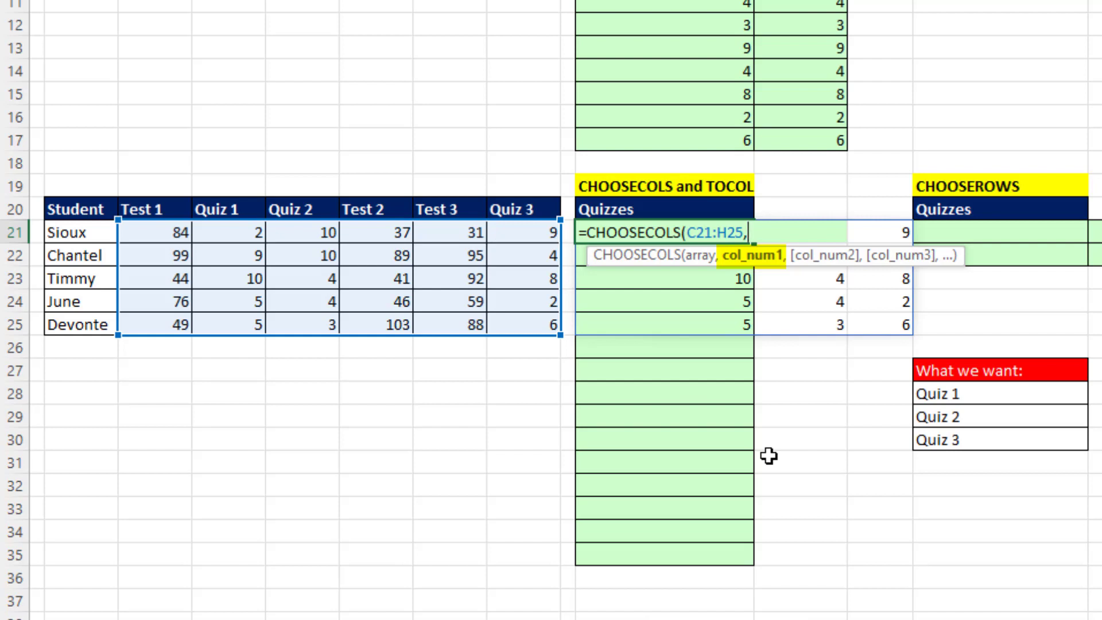
type("xm")
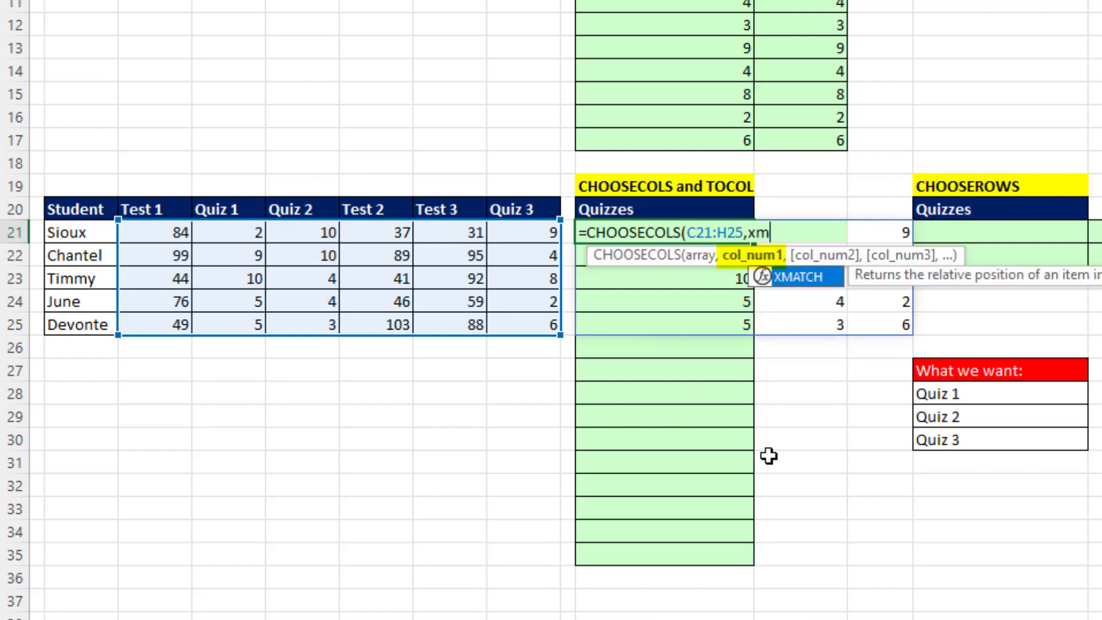
key("Tab")
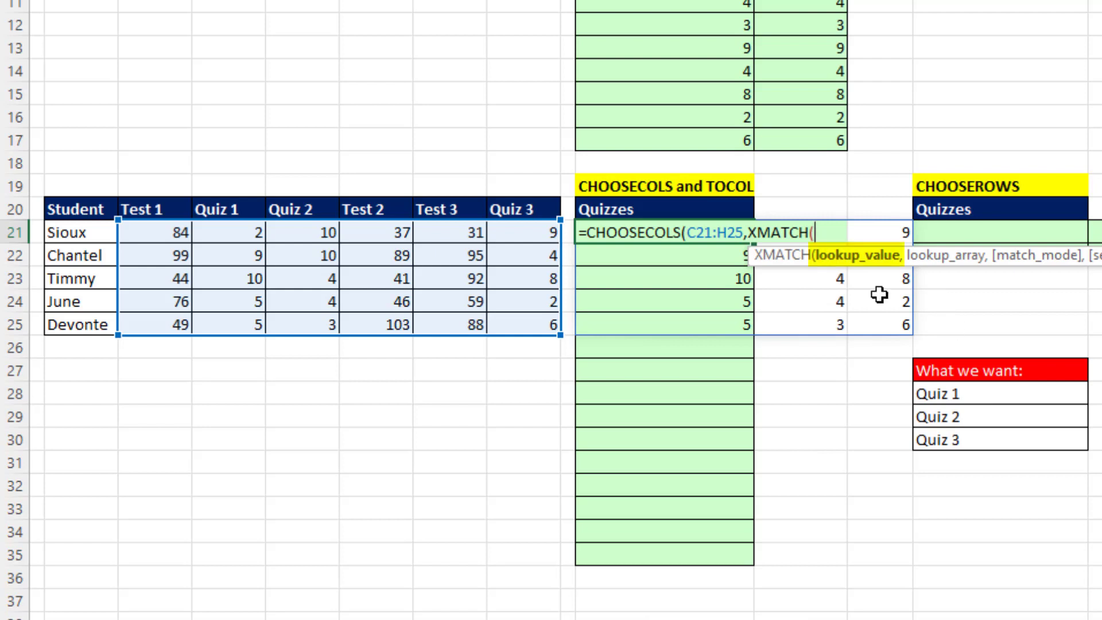
left_click(942, 396)
left_click_drag(942, 396, 943, 442)
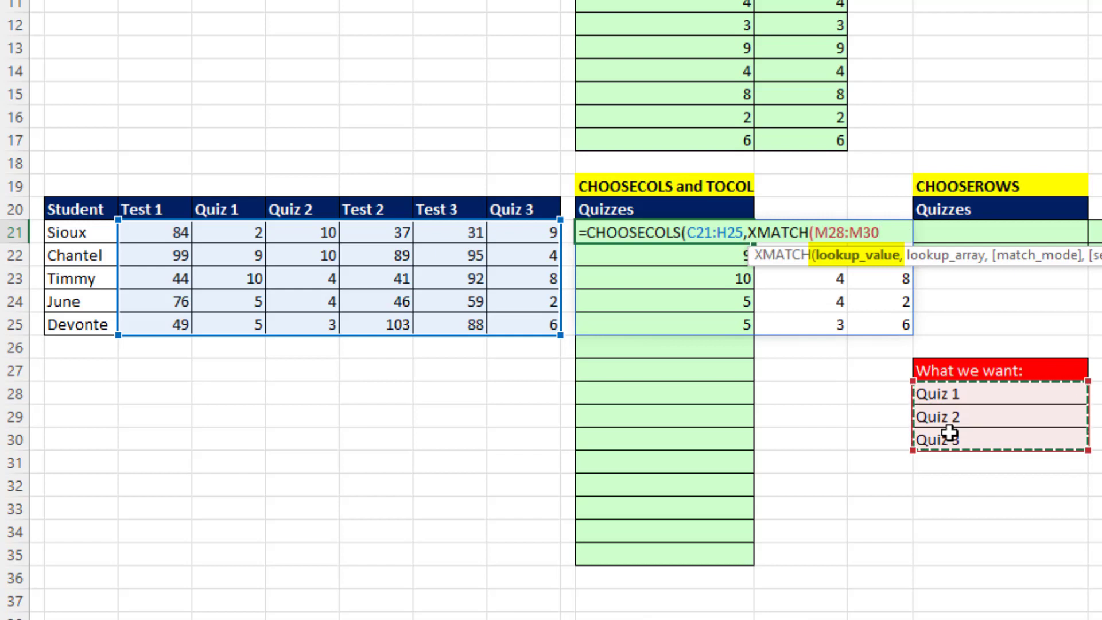
type(",")
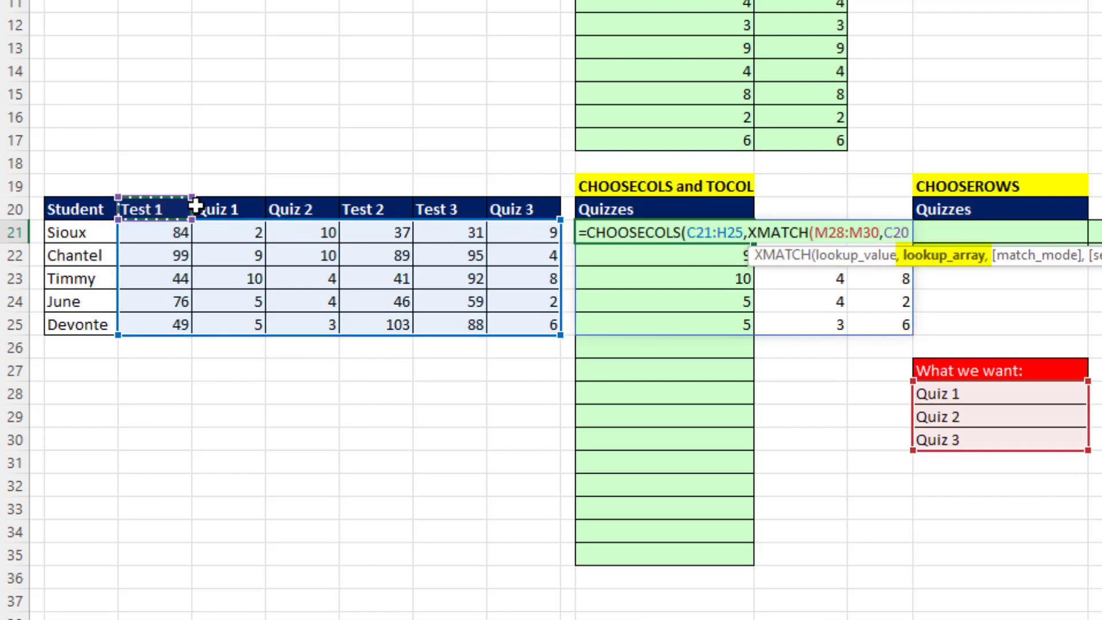
left_click_drag(141, 210, 521, 215)
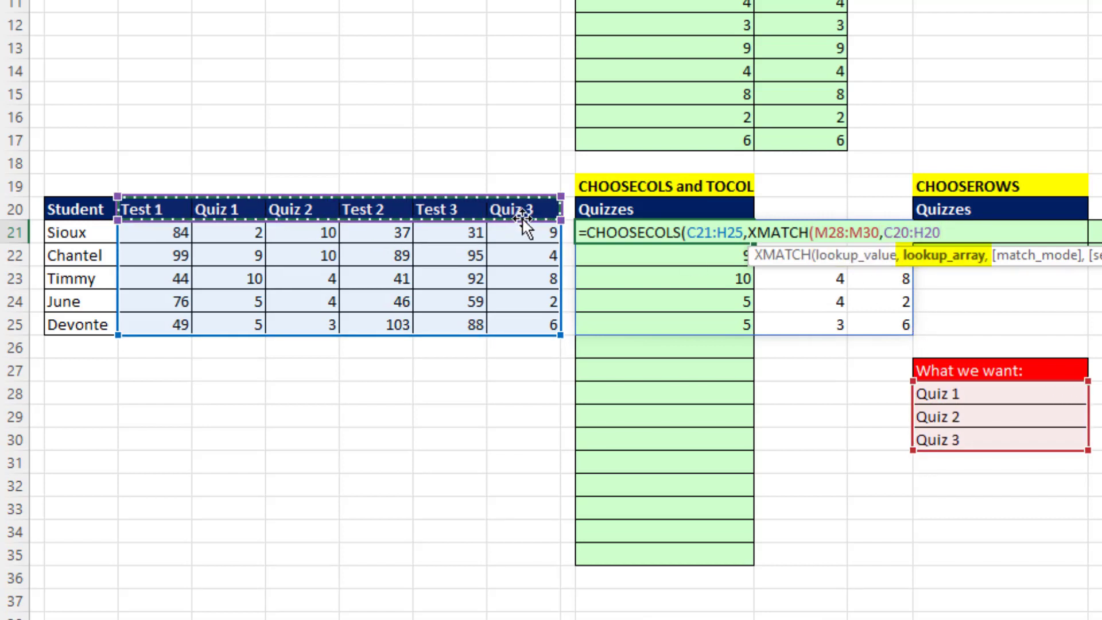
type(")")
Preview the XMATCH result with F9, restore the expression and commit the formula.
left_click(755, 256)
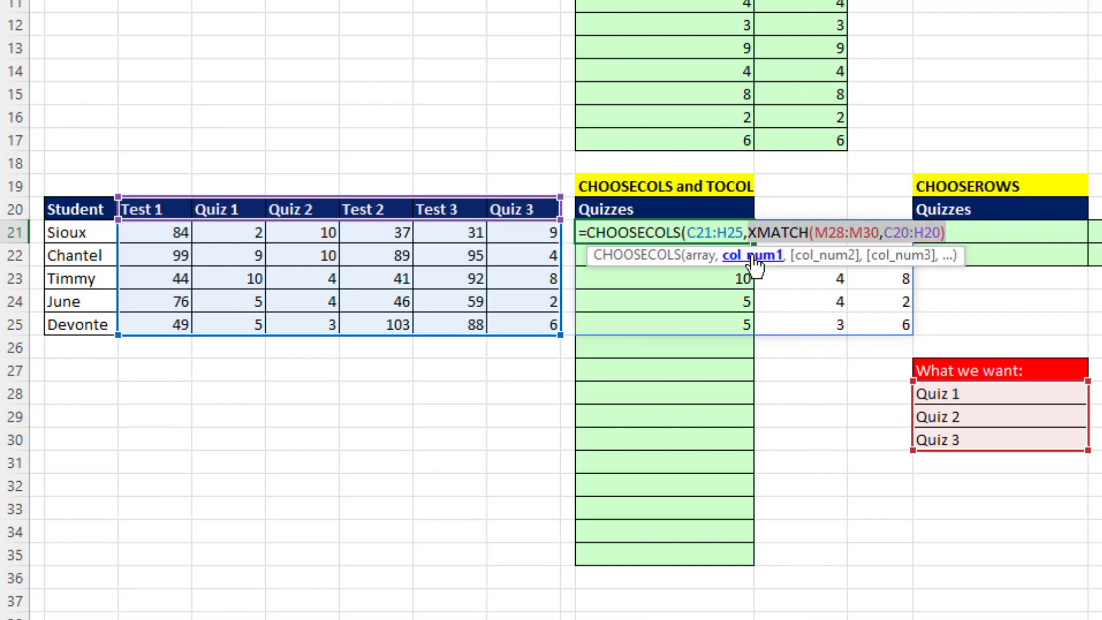
key("F9")
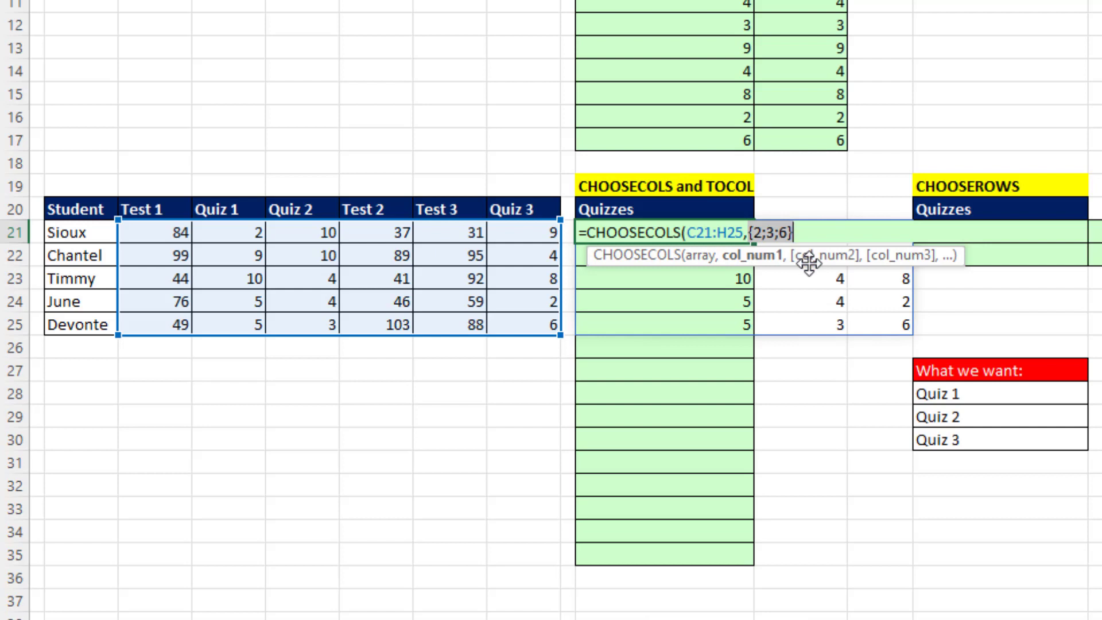
key("ctrl+v")
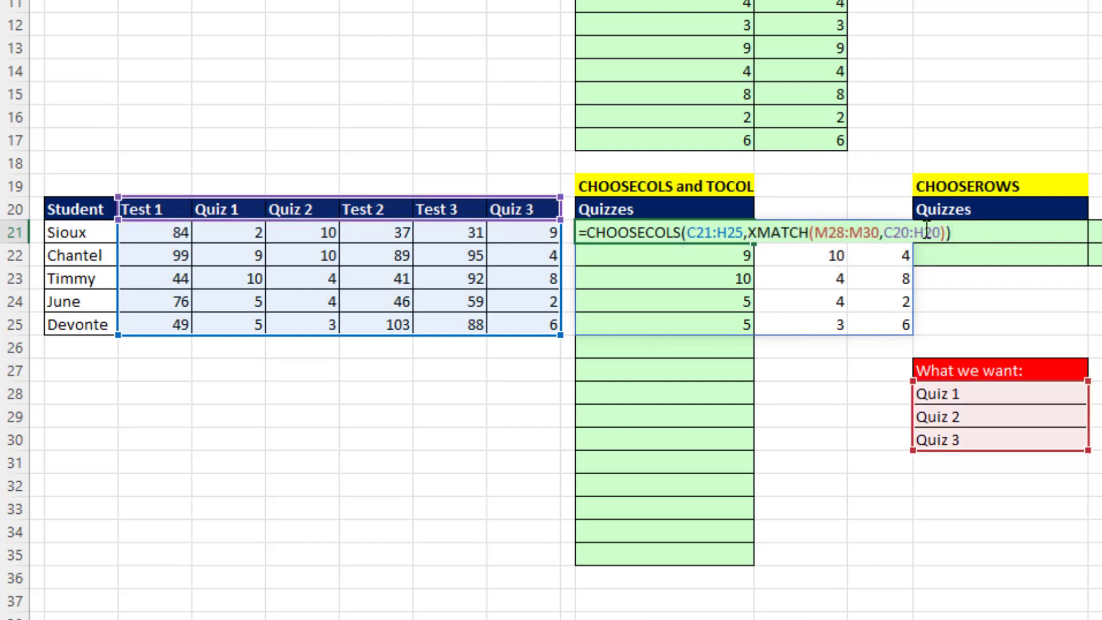
key("Return")
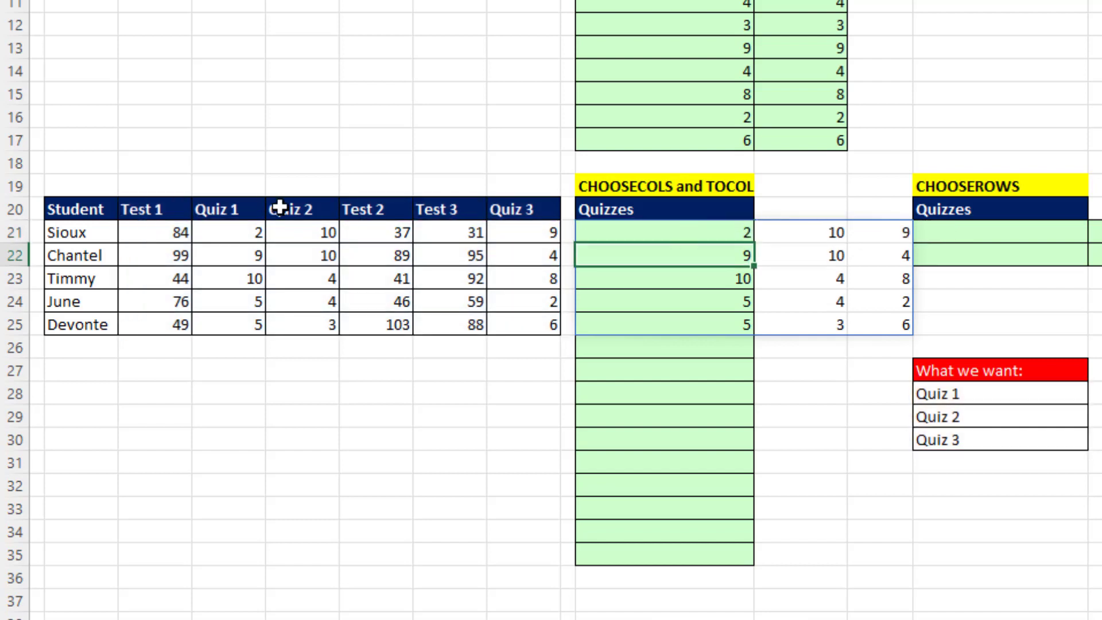
Test by moving Quiz 2 right of Test 2 again, then undo the move.
left_click_drag(290, 209, 308, 323)
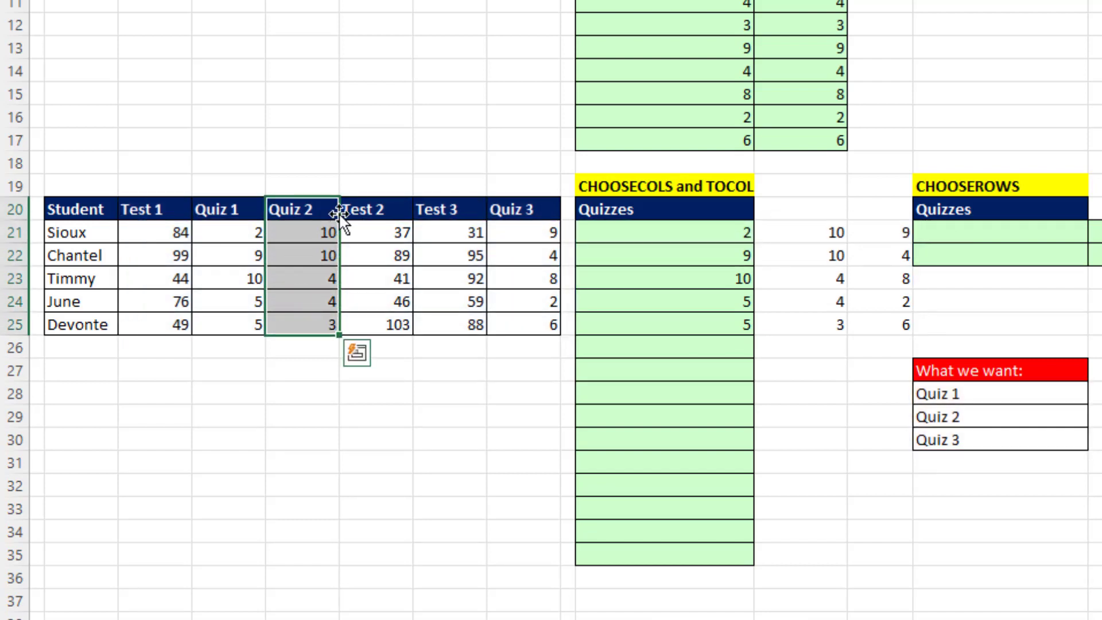
left_click_drag(337, 215, 421, 225)
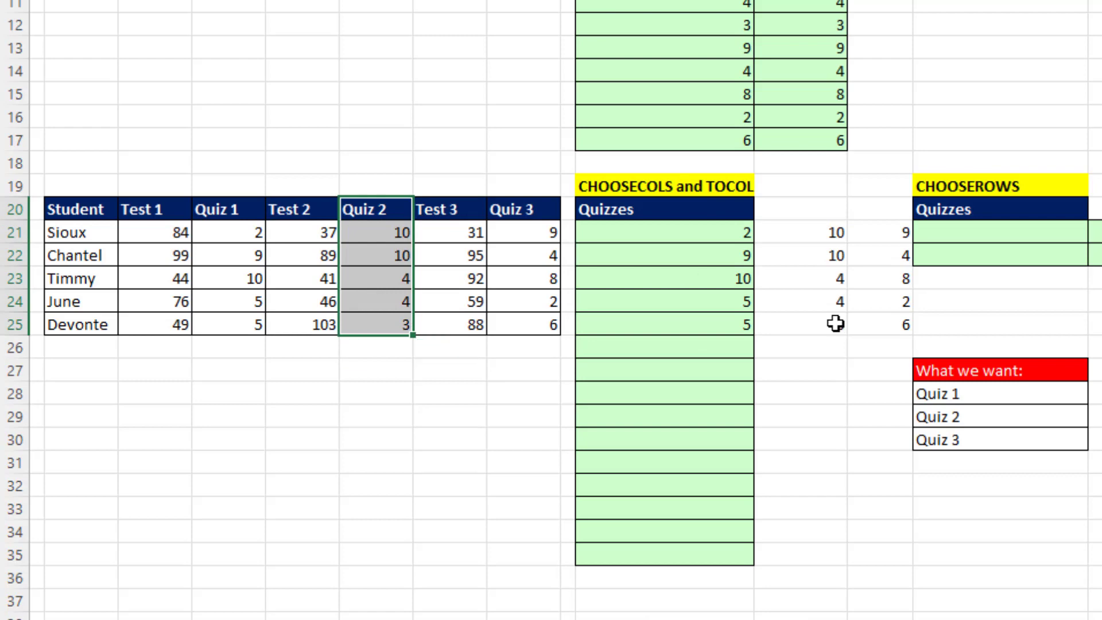
key("ctrl+z")
key("ctrl+z")
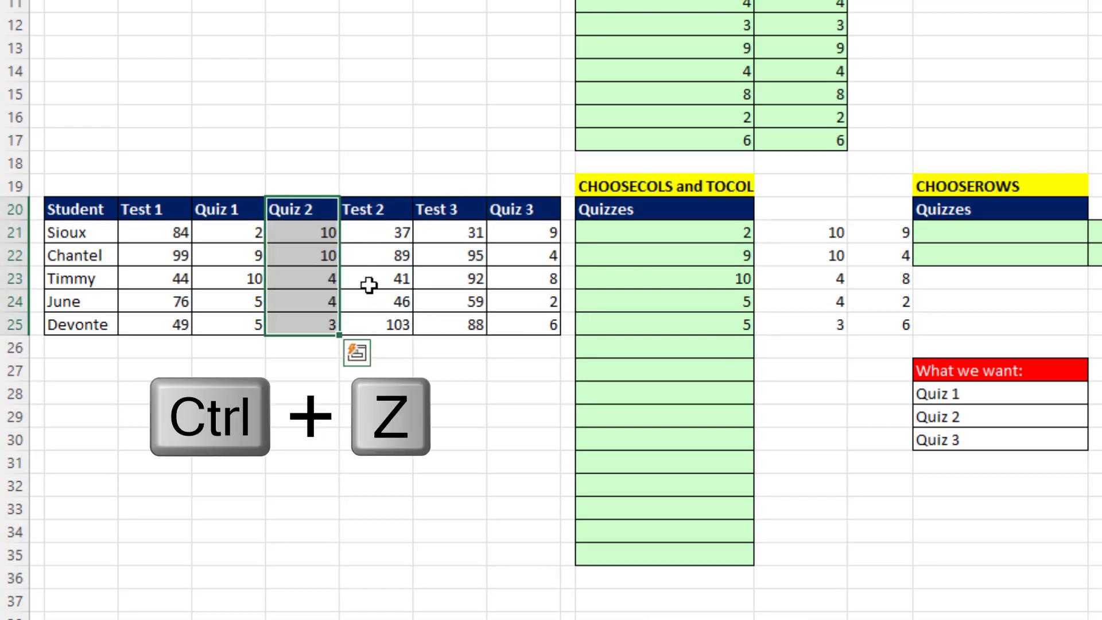
scroll(551, 310, "right", 5)
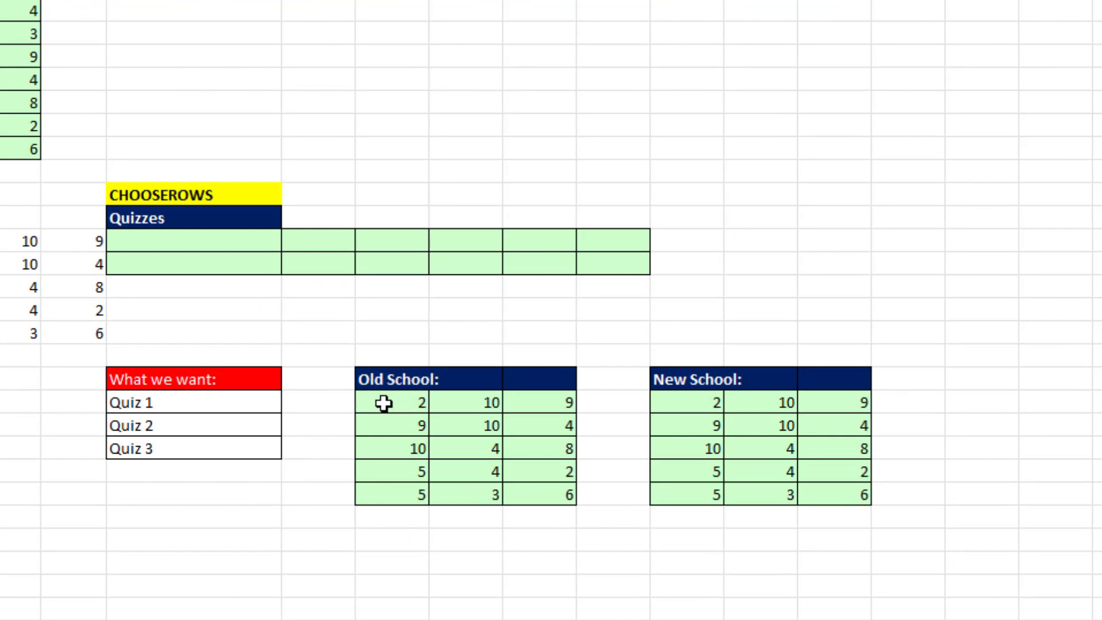
double_click(383, 404)
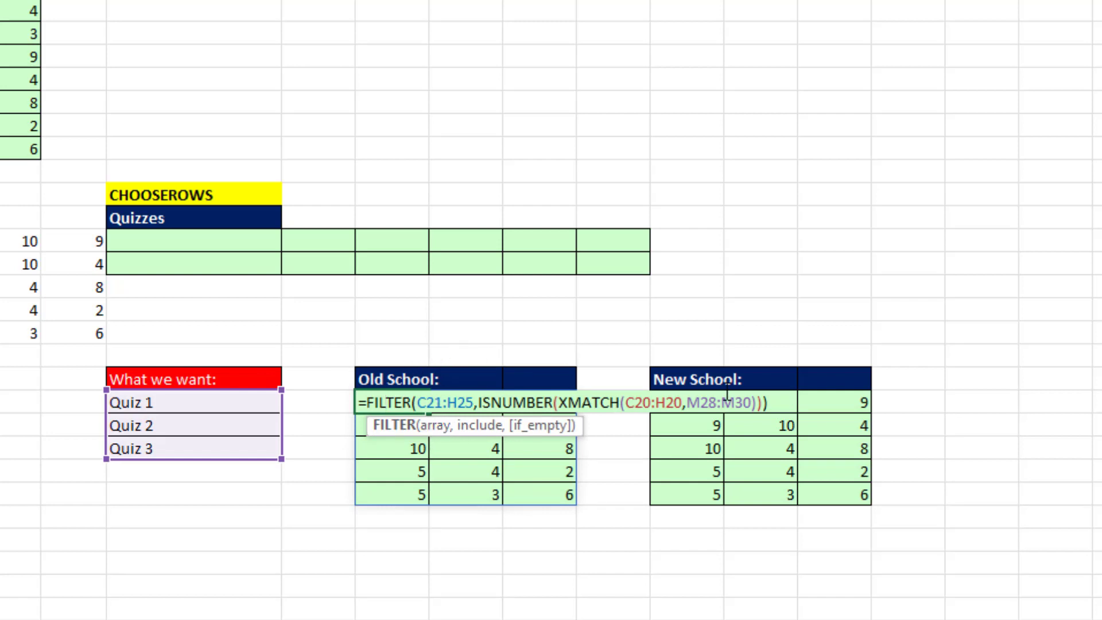
key("Escape")
key("F2")
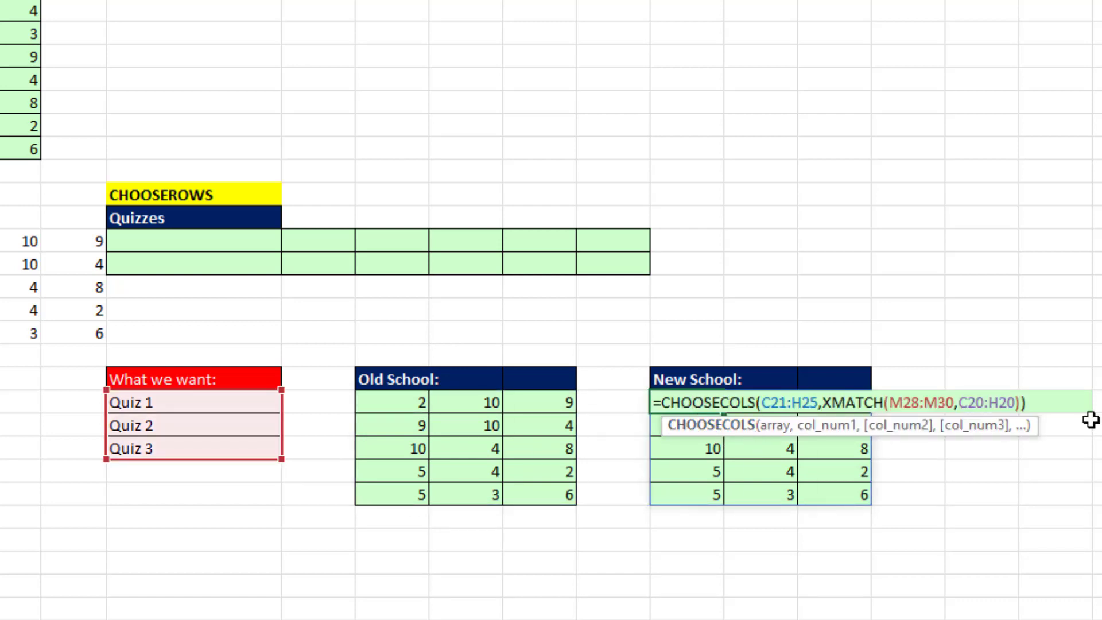
left_click(914, 404)
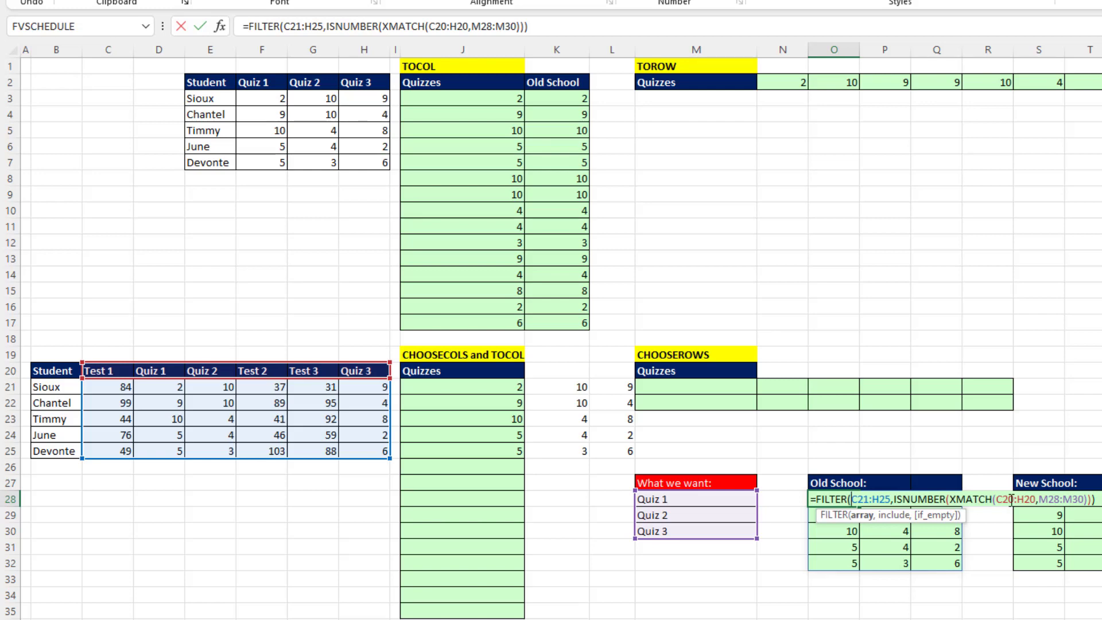
left_click(1012, 504)
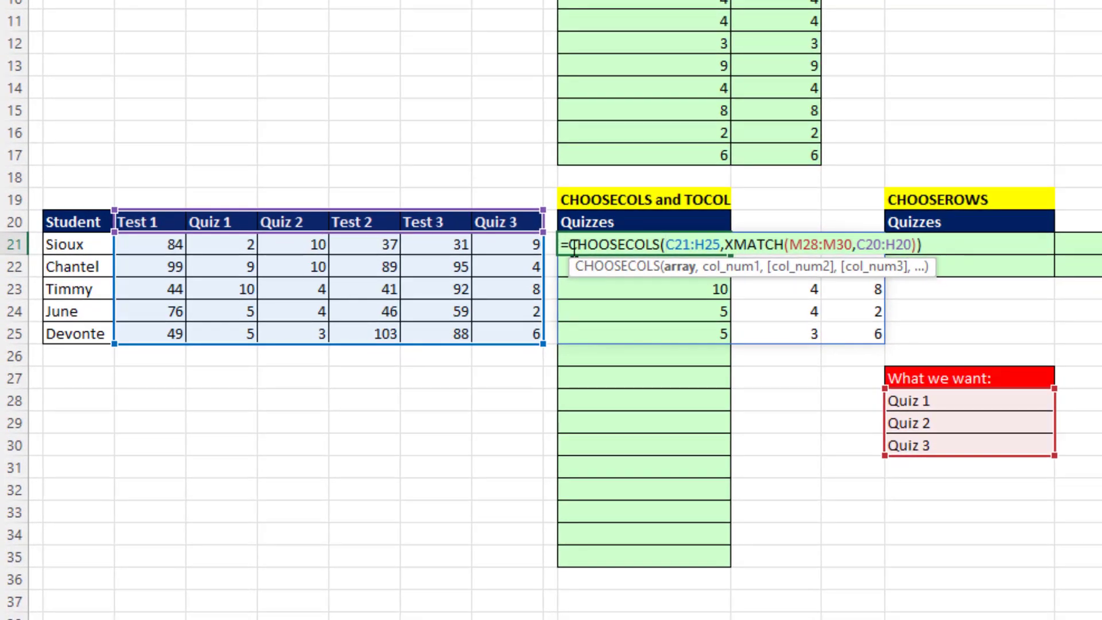
Wrap the CHOOSECOLS formula in TOCOL with scan_by_column 1 so quizzes stack top to bottom.
key("Return")
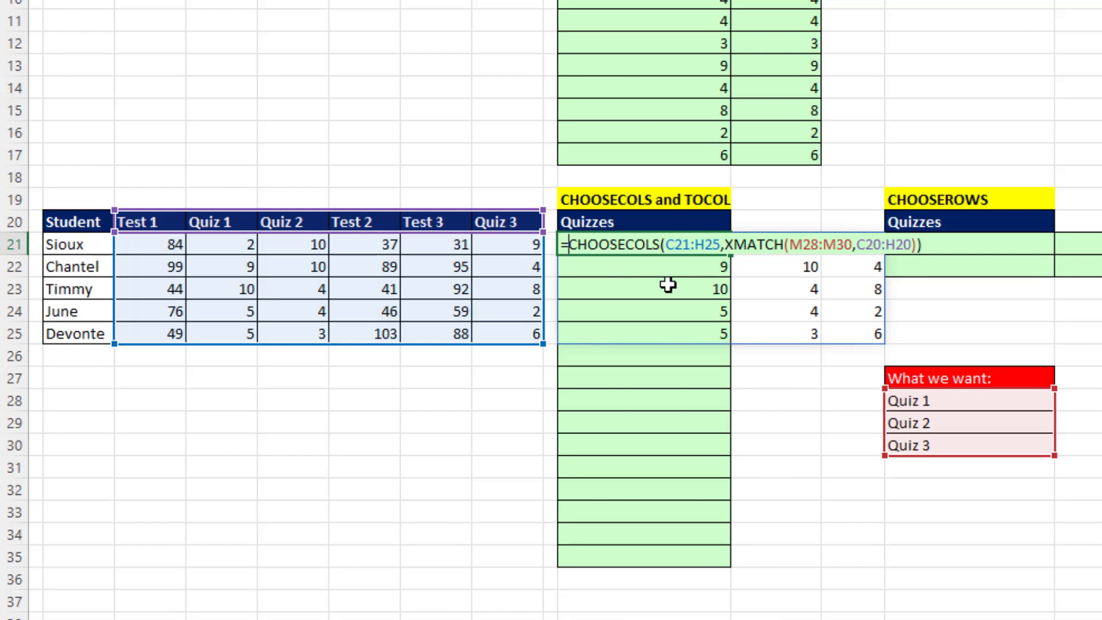
type("tocol(")
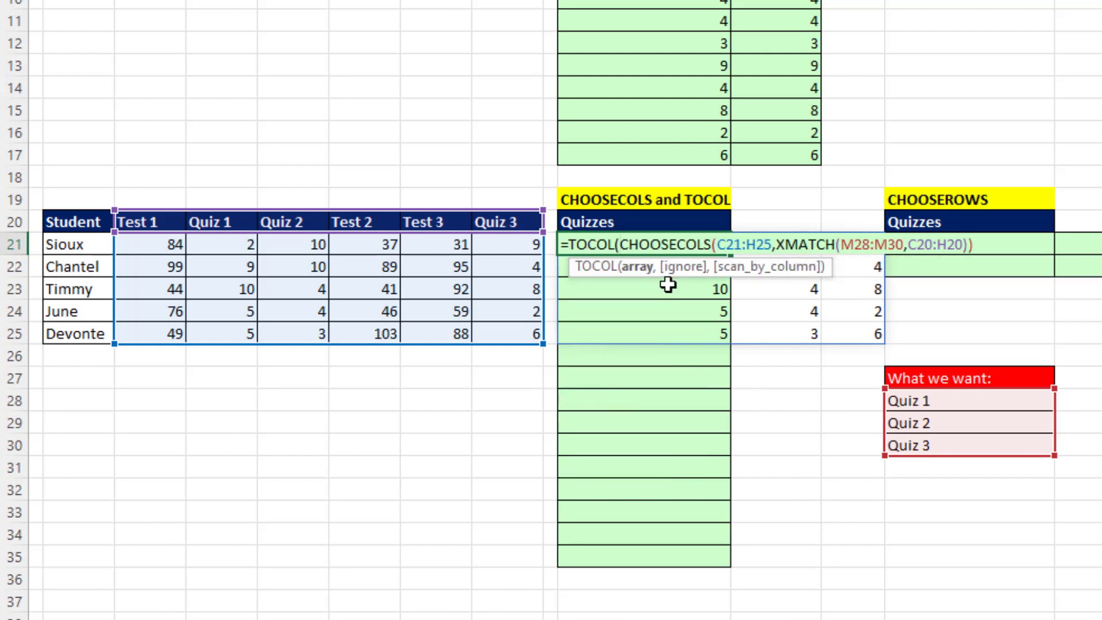
key("Return")
key("Return")
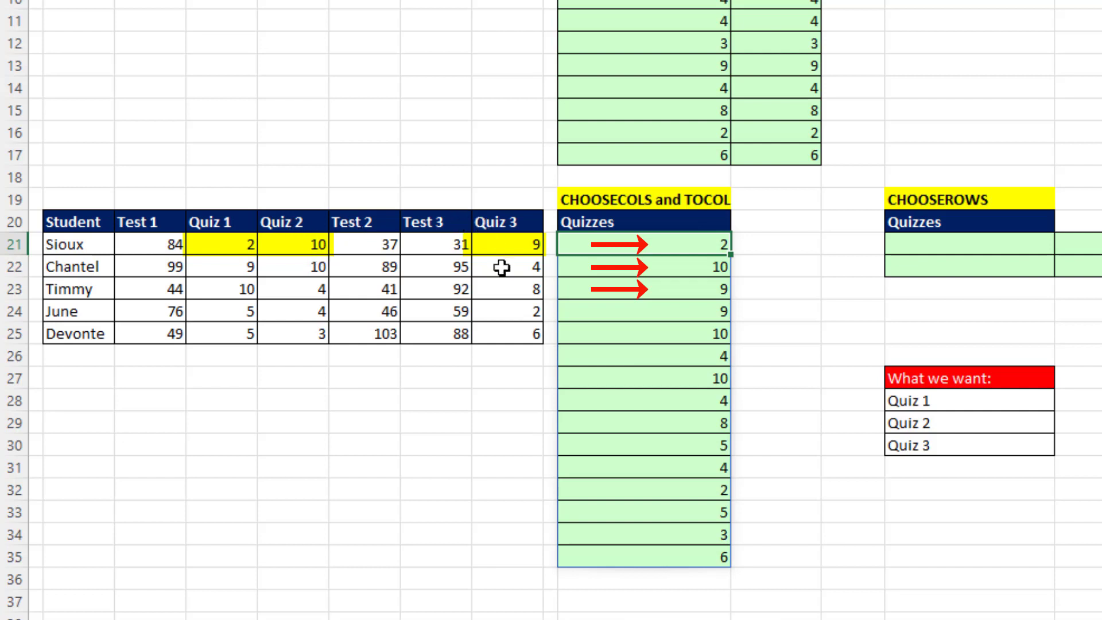
double_click(613, 244)
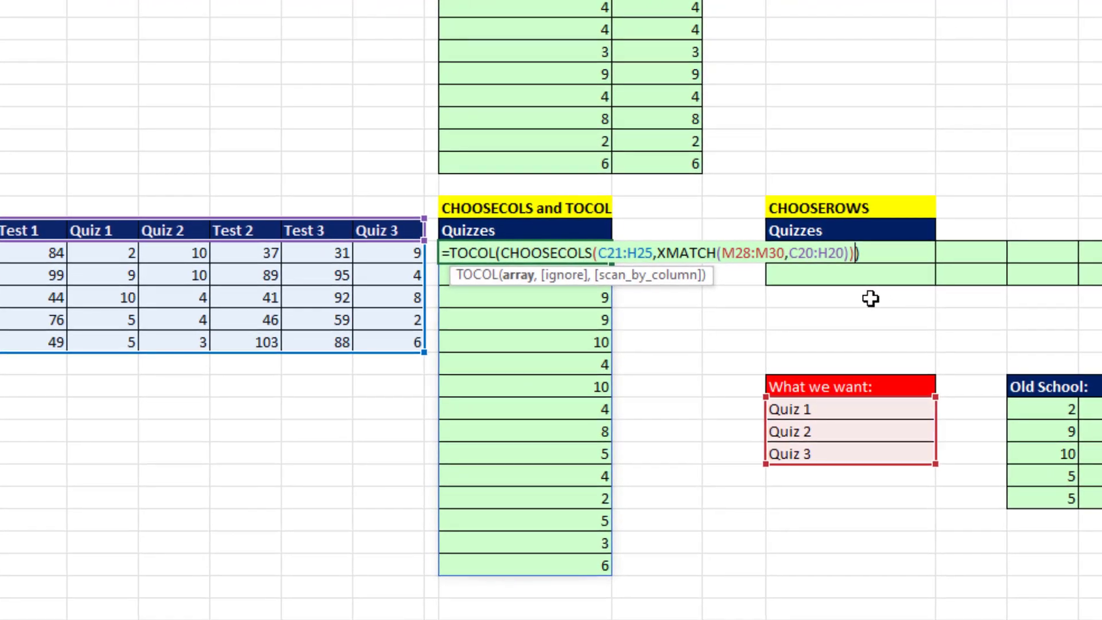
type(",,1")
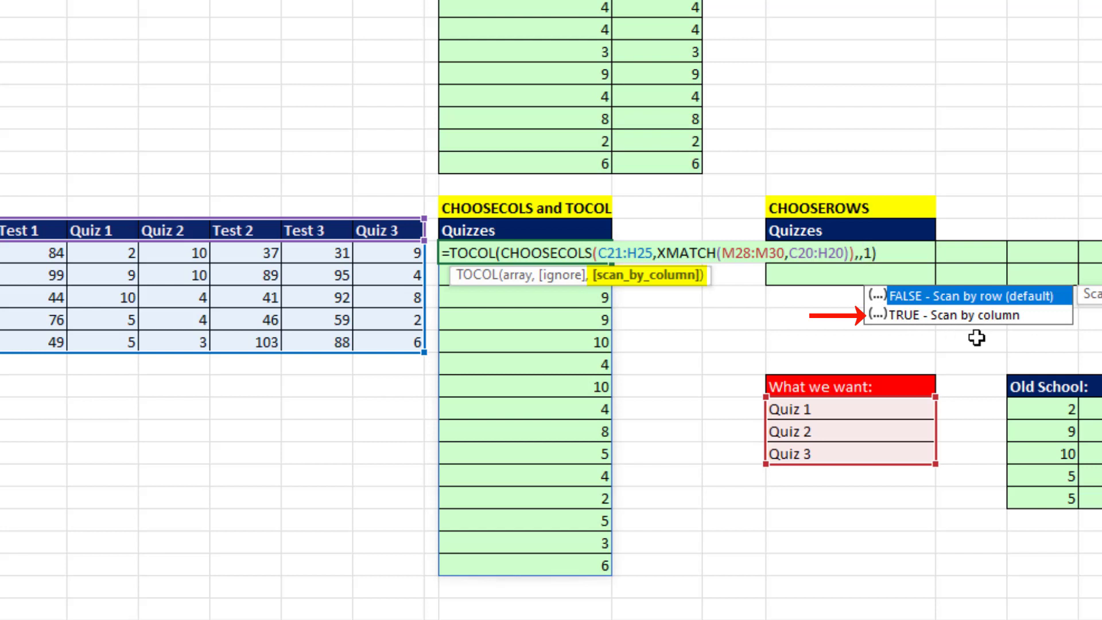
key("Return")
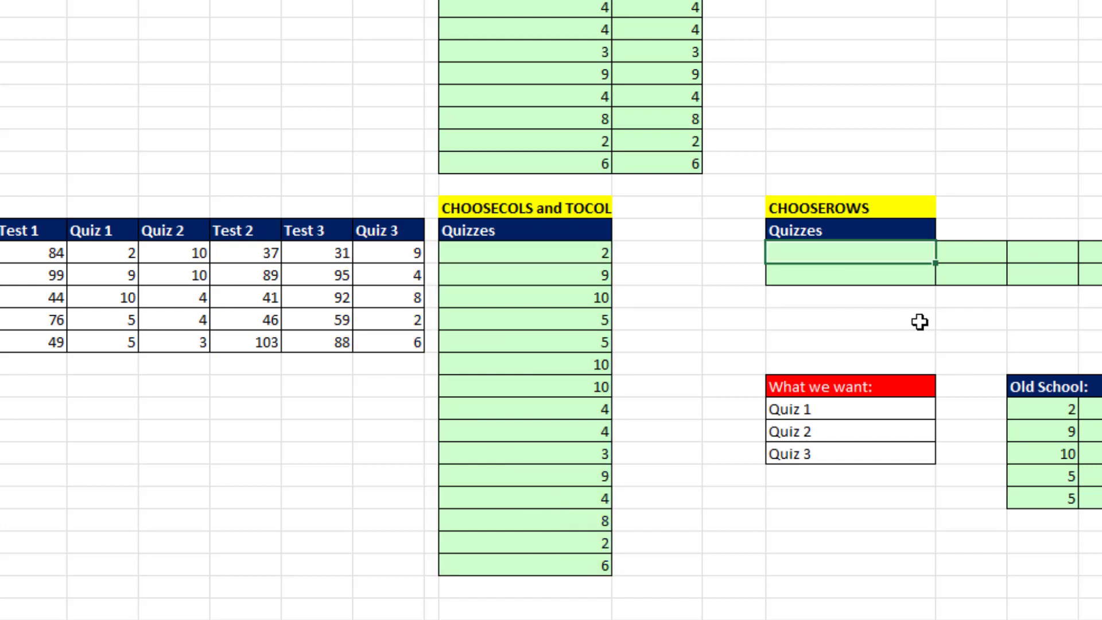
type("=cho")
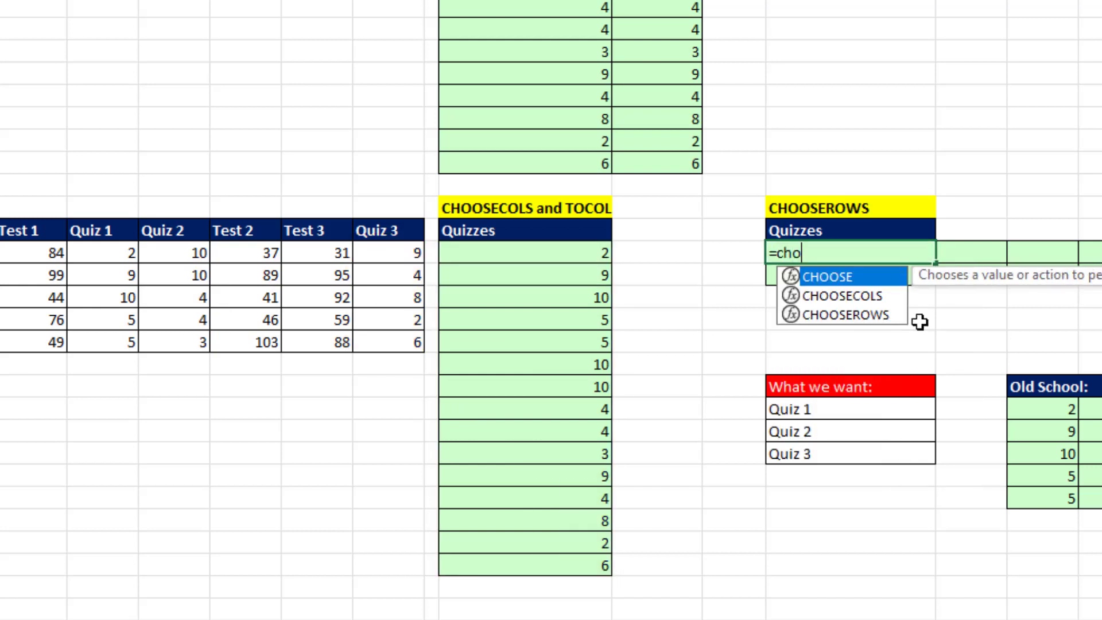
Enter =CHOOSEROWS(C21:H25,2,5) to spill Chantel's and Devonte's score rows.
key("Down")
key("Down")
key("Tab")
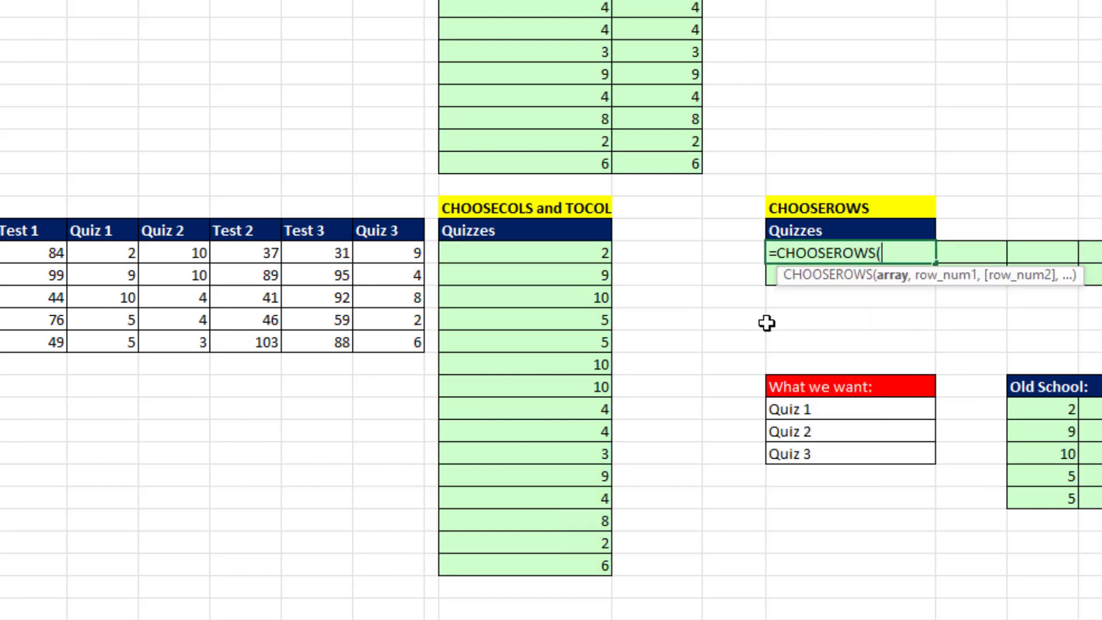
left_click_drag(35, 258, 396, 342)
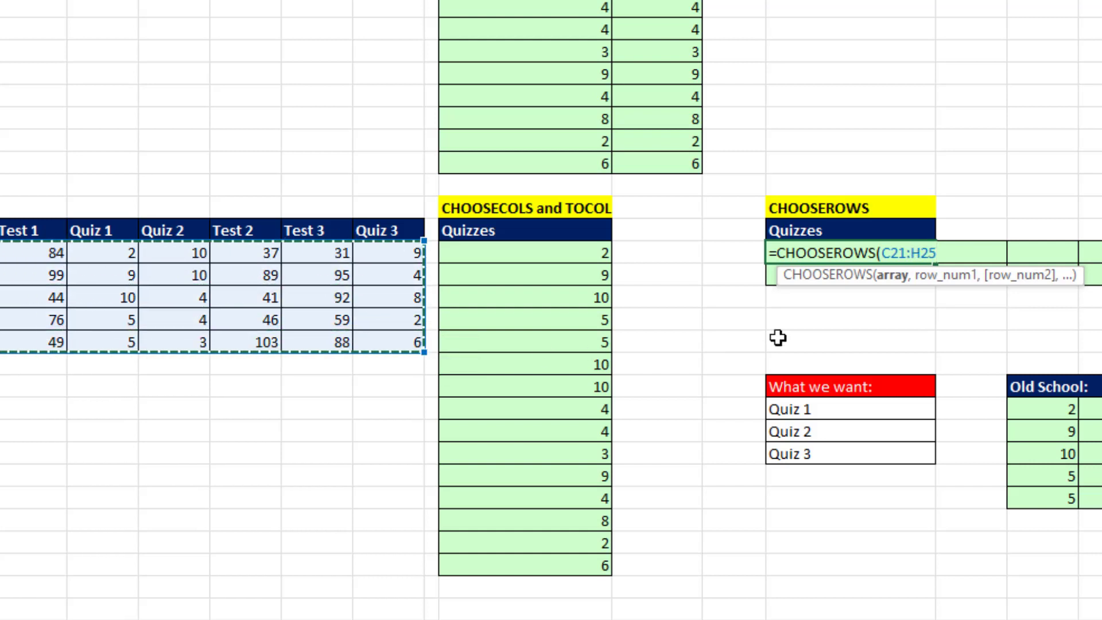
type(",2")
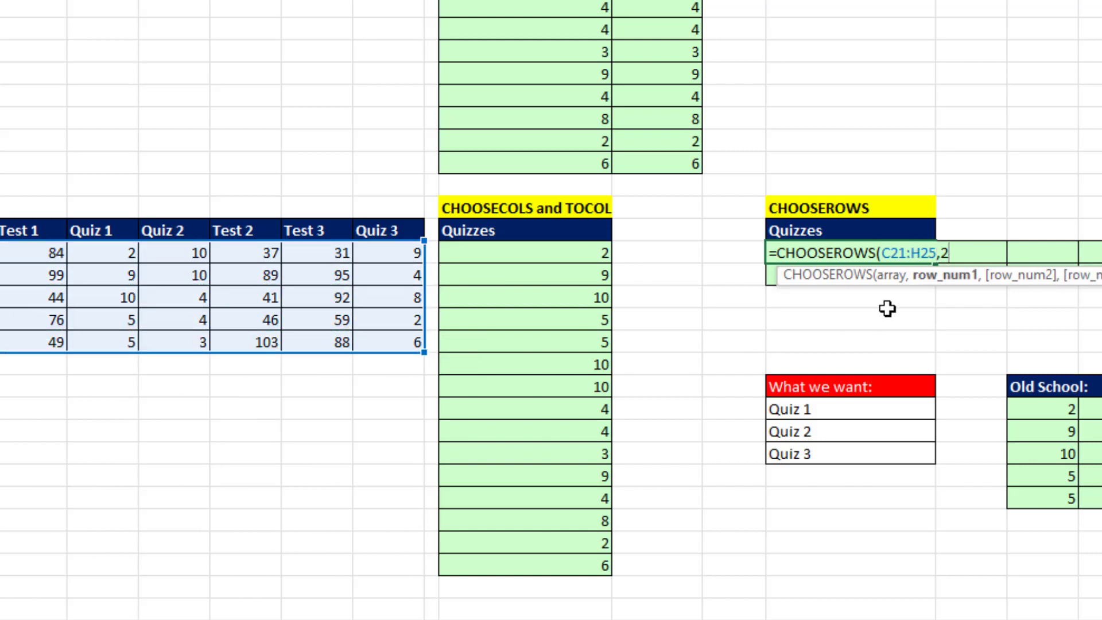
type(",5)")
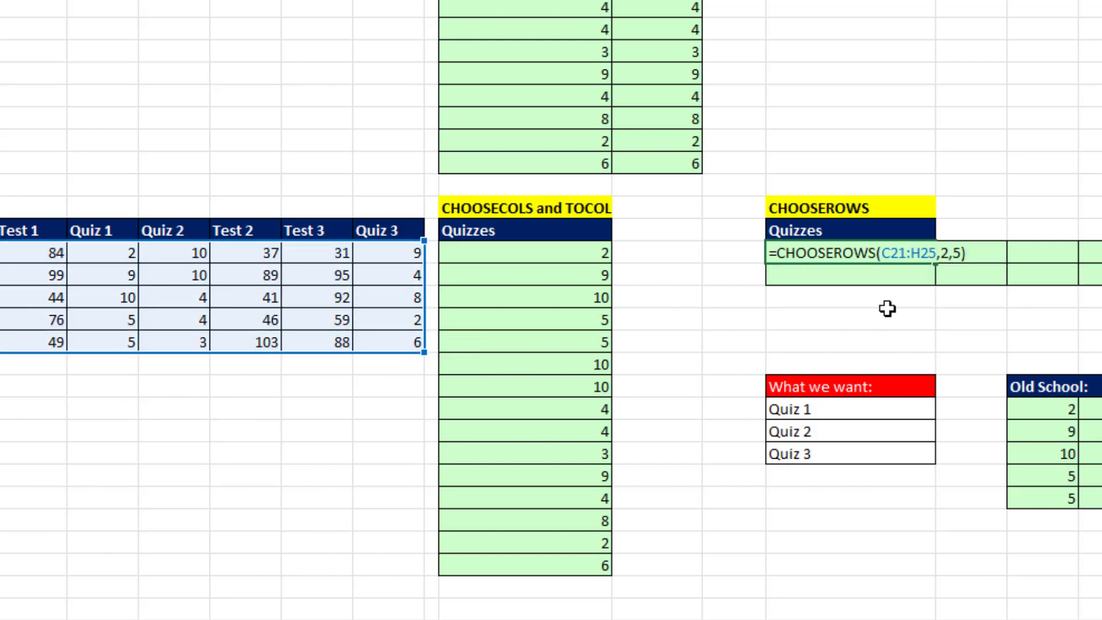
key("ctrl+Return")
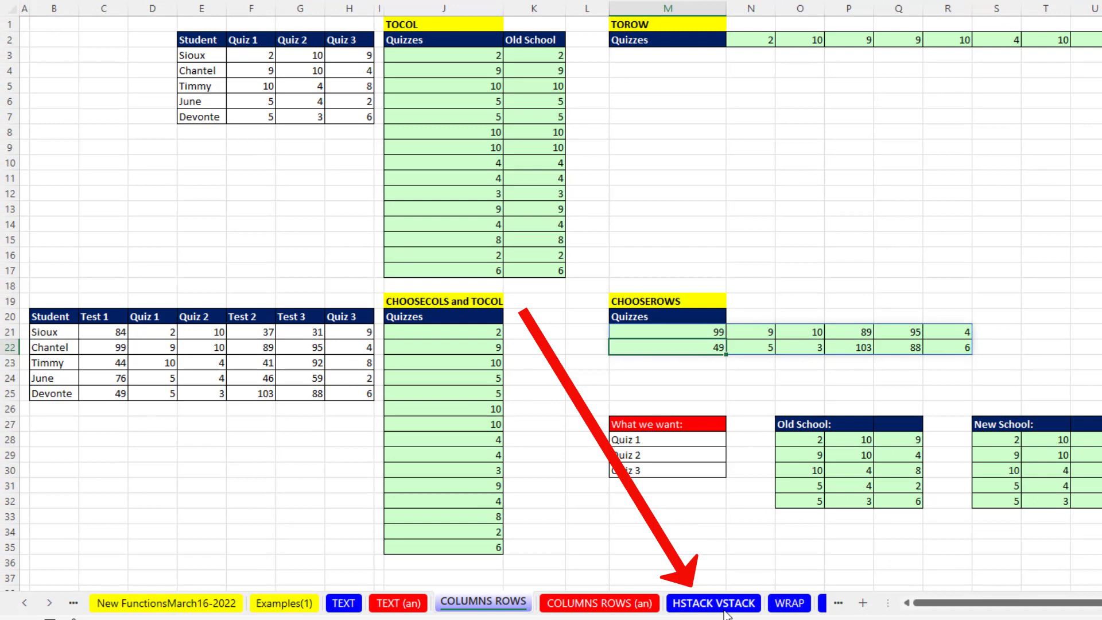
On the HSTACK VSTACK sheet, enter =VSTACK(Sales1,Sales2,Sales3) in K3.
left_click(714, 602)
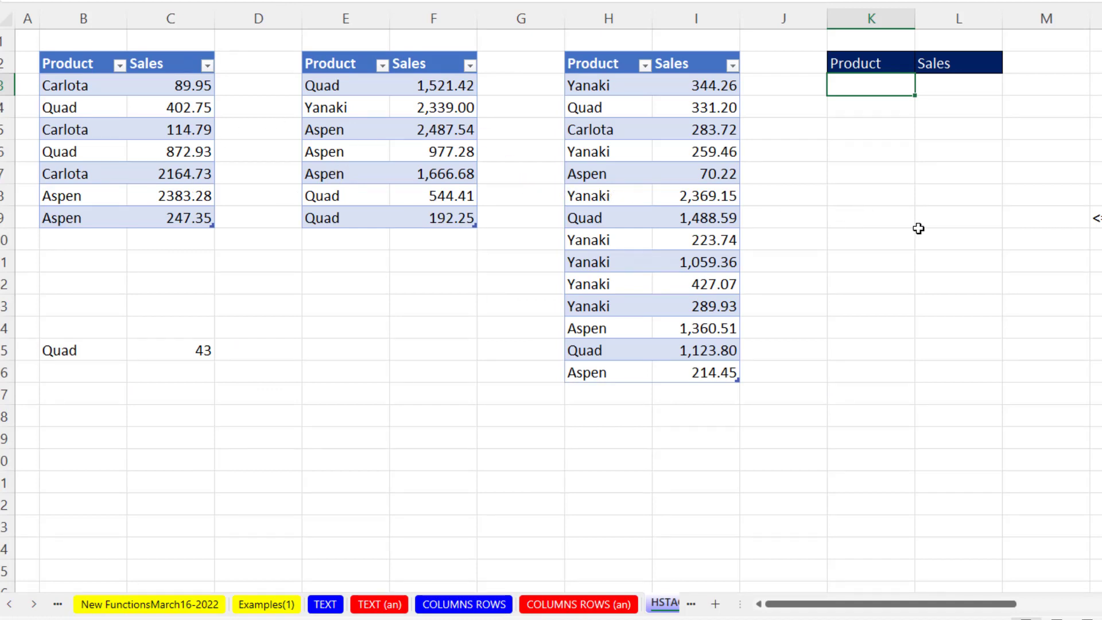
type("=")
type("vs")
key("Tab")
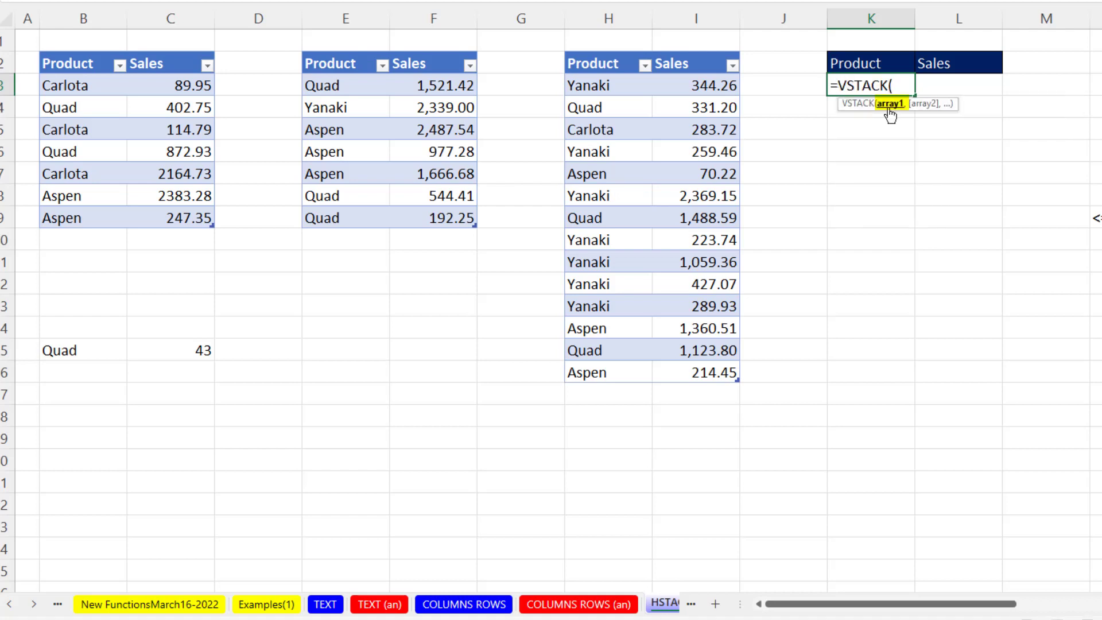
left_click(45, 73)
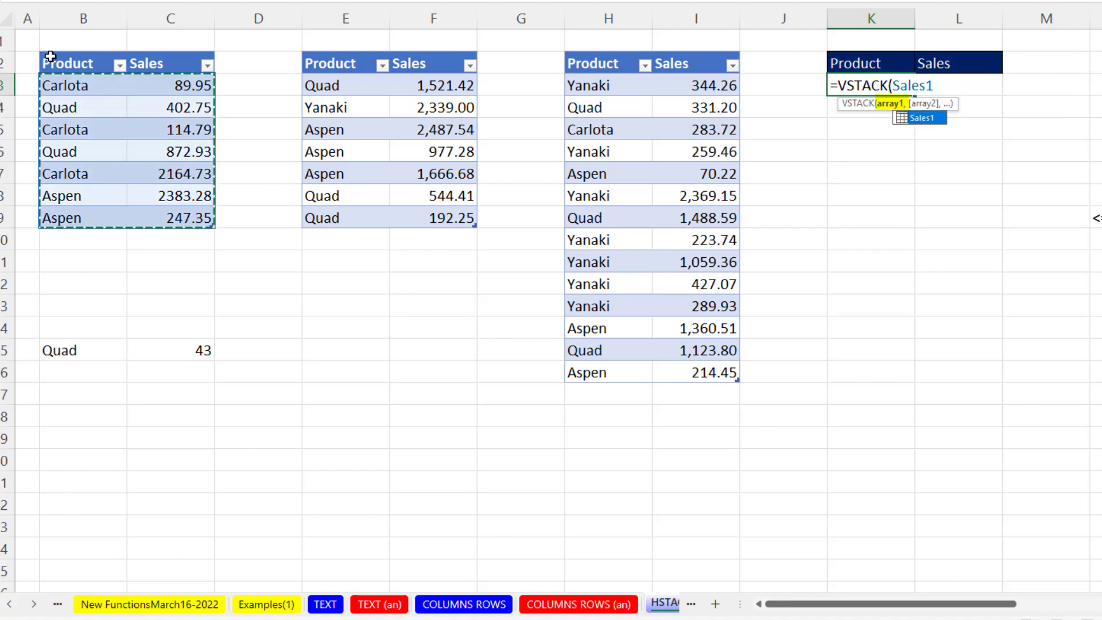
type(",")
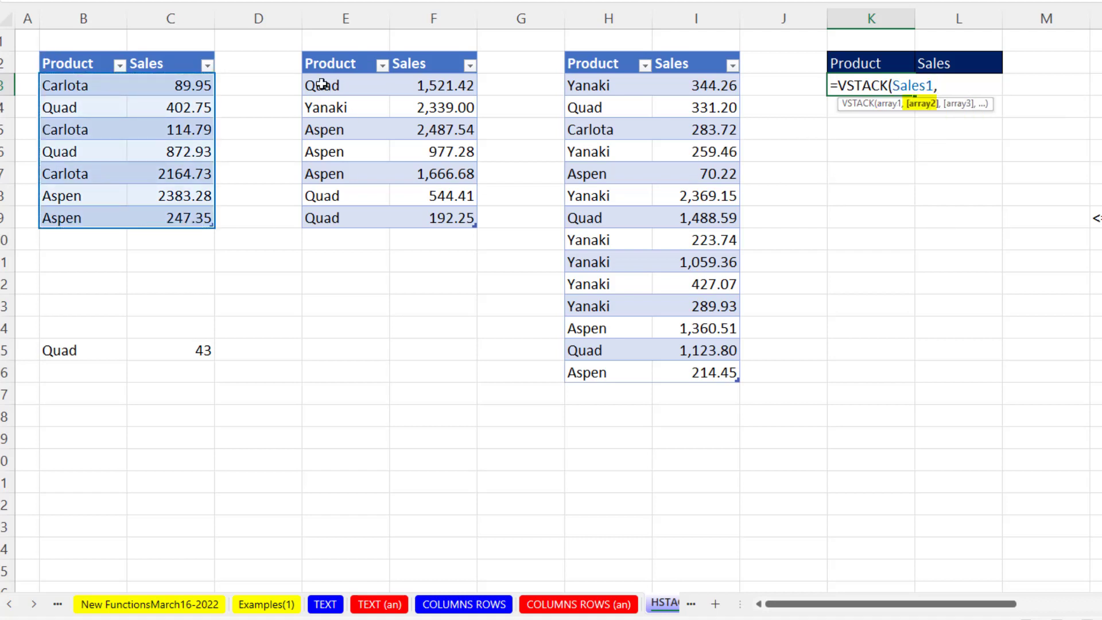
left_click(304, 49)
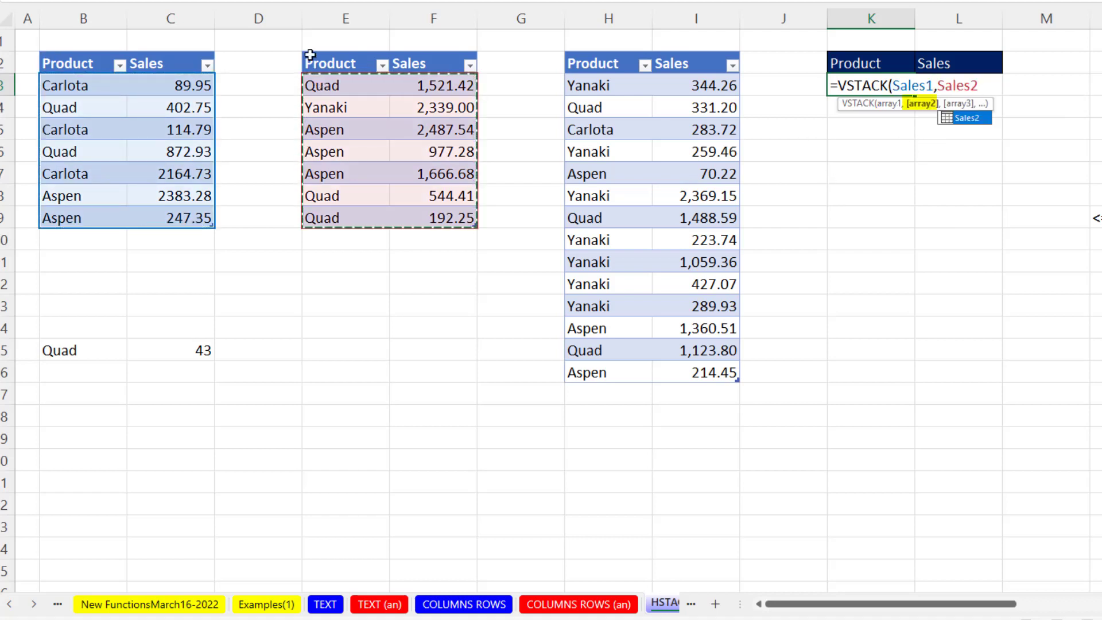
type(",")
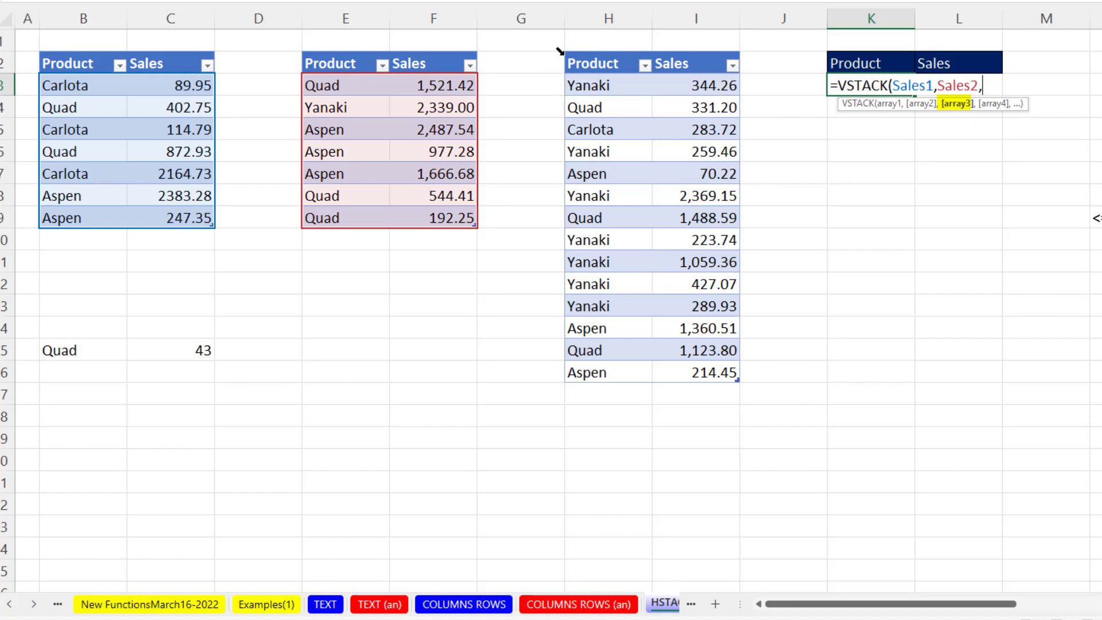
left_click(567, 53)
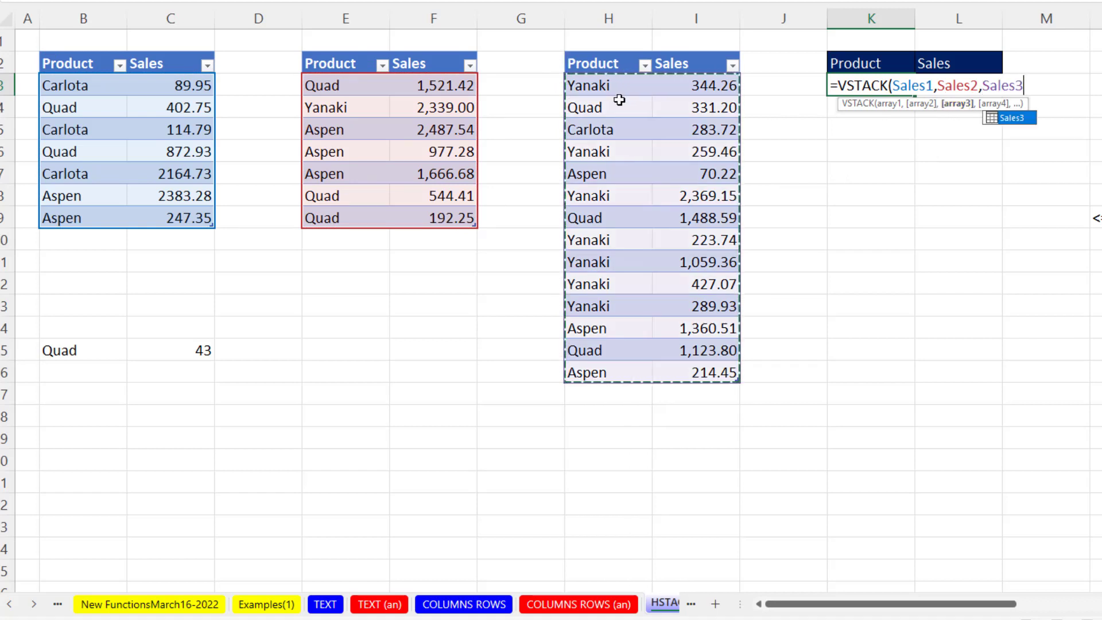
type(")")
key("Return")
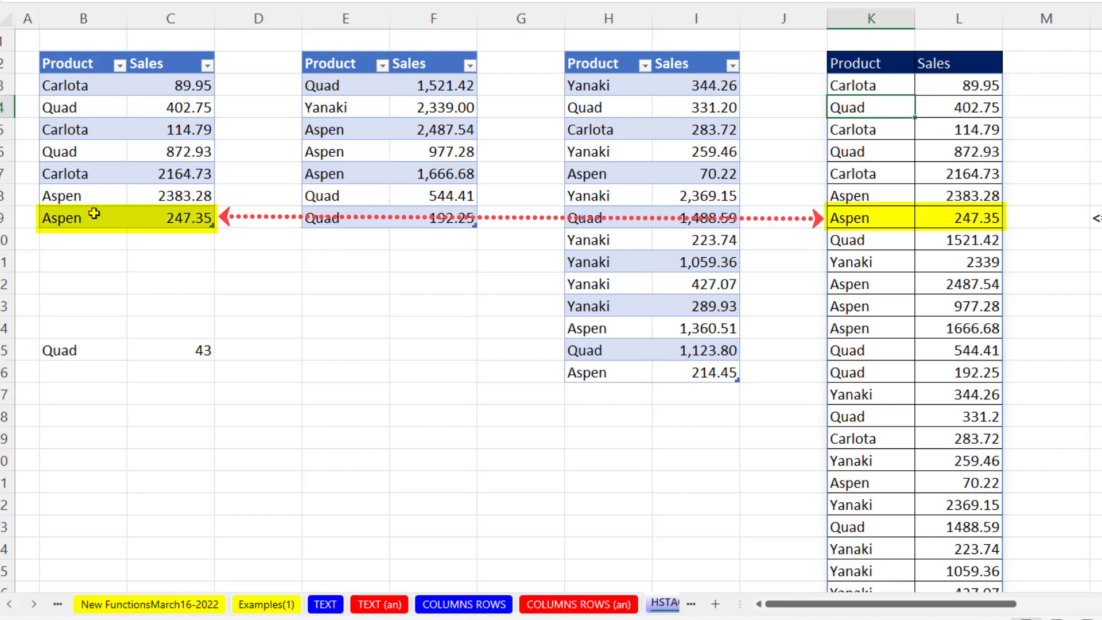
Move the Quad 43 row into the first table and reopen K3's formula to show it included.
mouse_move(87, 348)
left_mouse_down()
mouse_move(155, 344)
mouse_move(158, 234)
left_mouse_up()
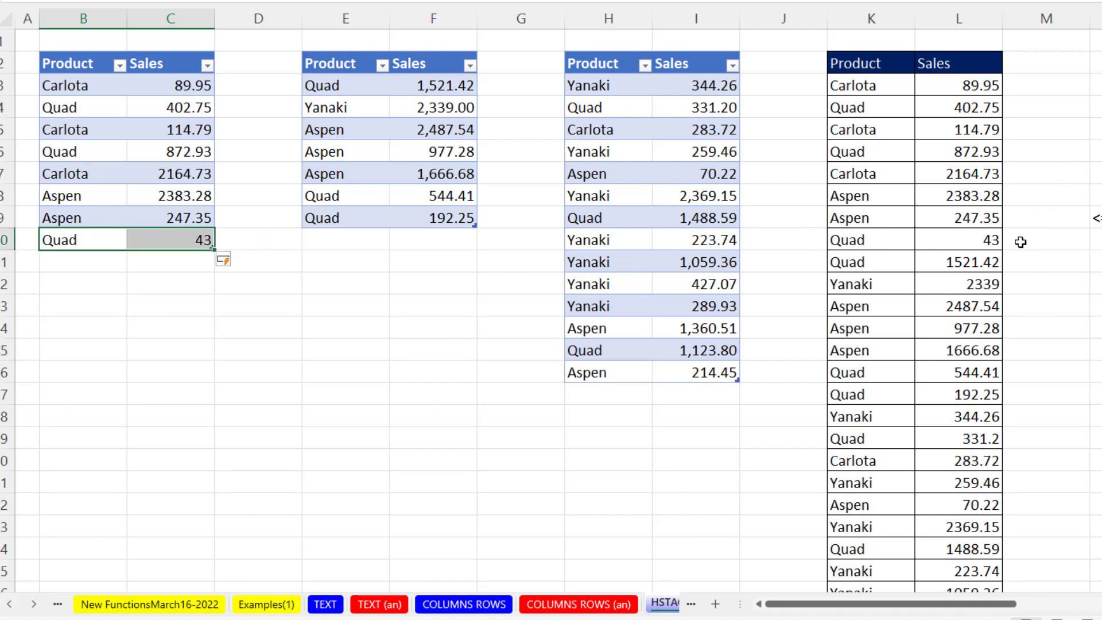
left_click(1051, 263)
double_click(872, 86)
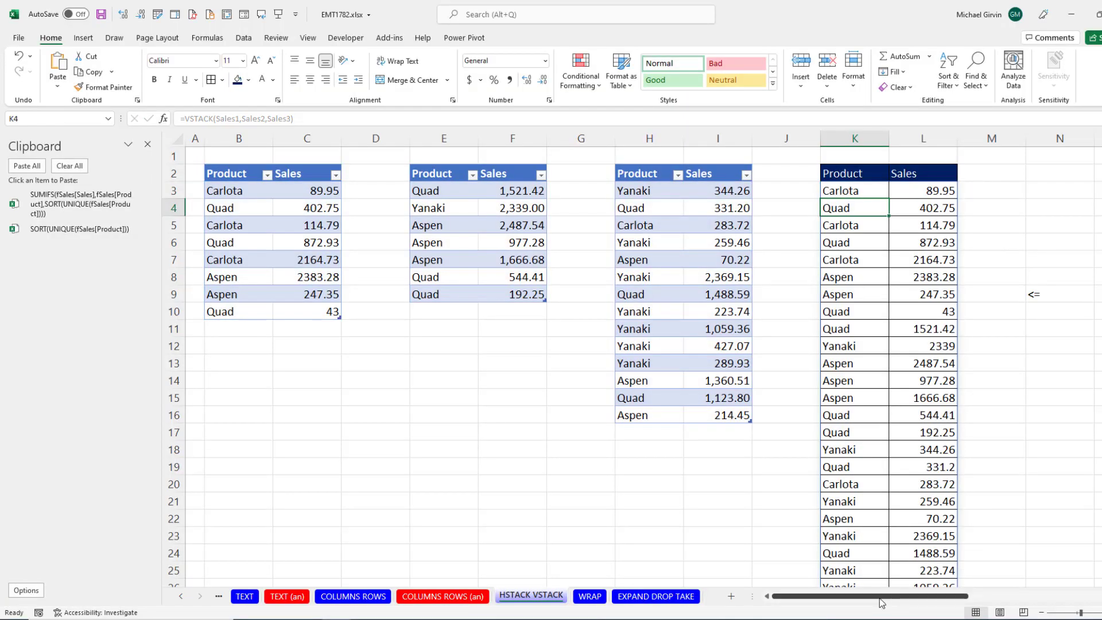
left_click_drag(880, 597, 1095, 596)
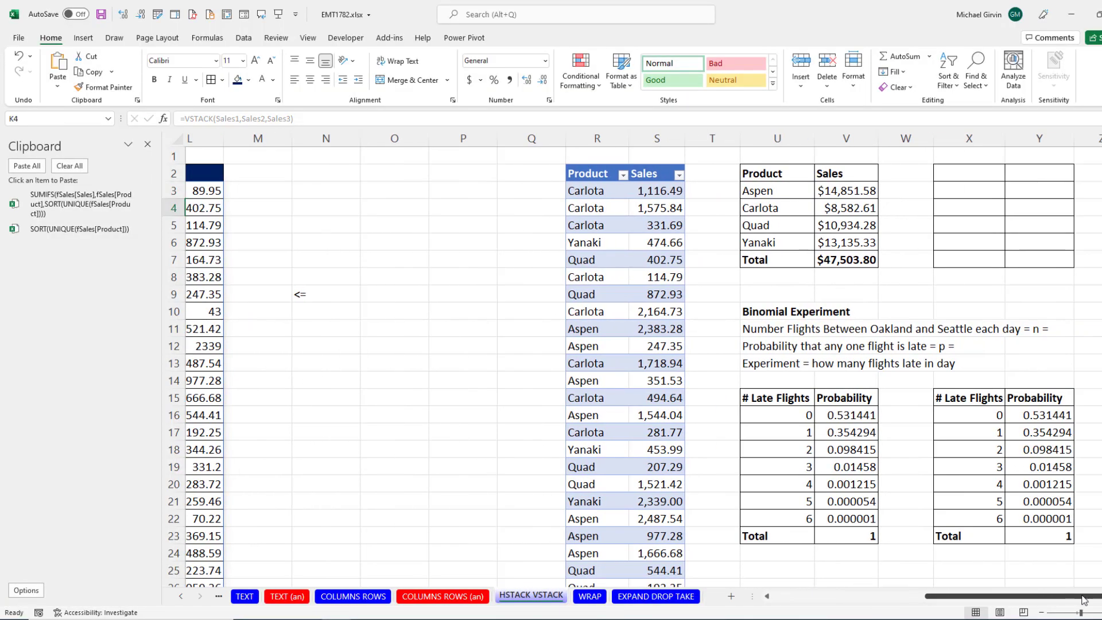
left_click_drag(948, 596, 982, 596)
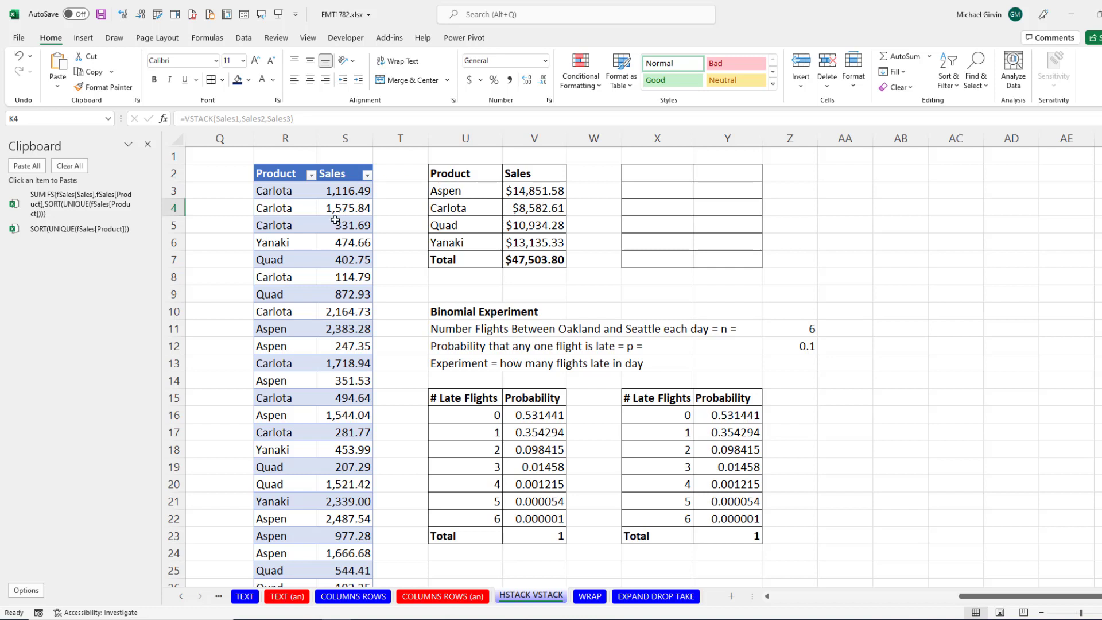
left_click(453, 191)
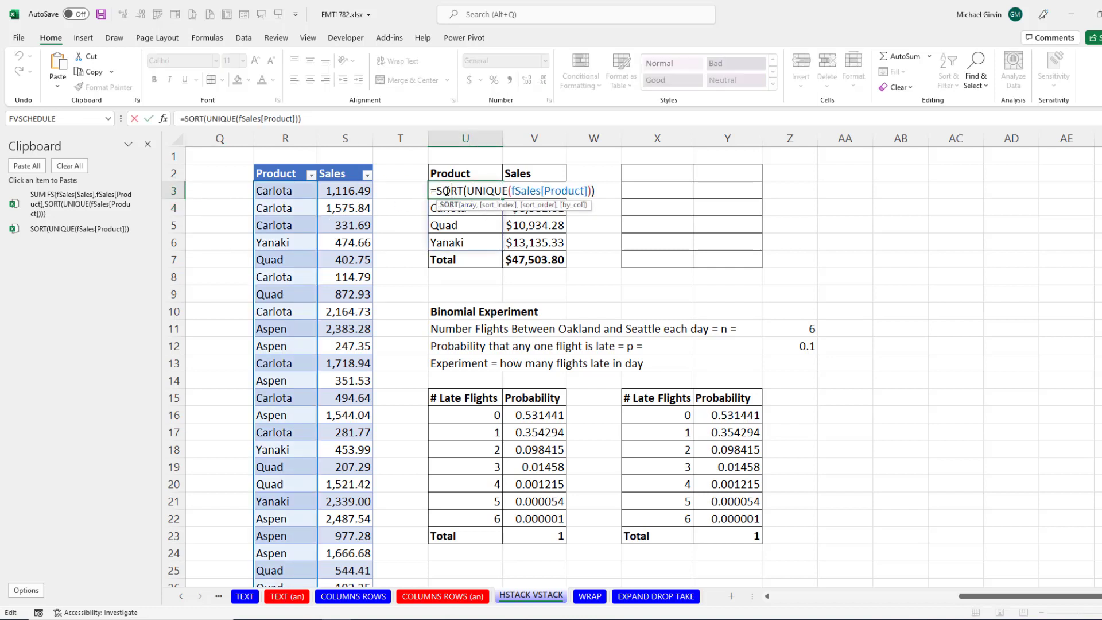
key("Tab")
key("F2")
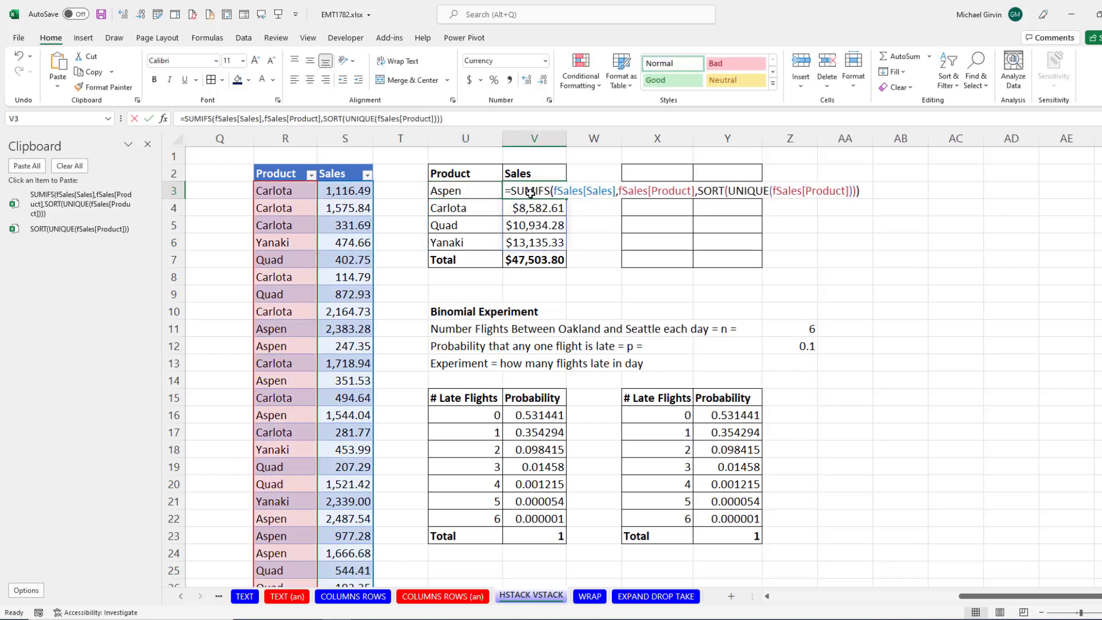
key("ctrl+Return")
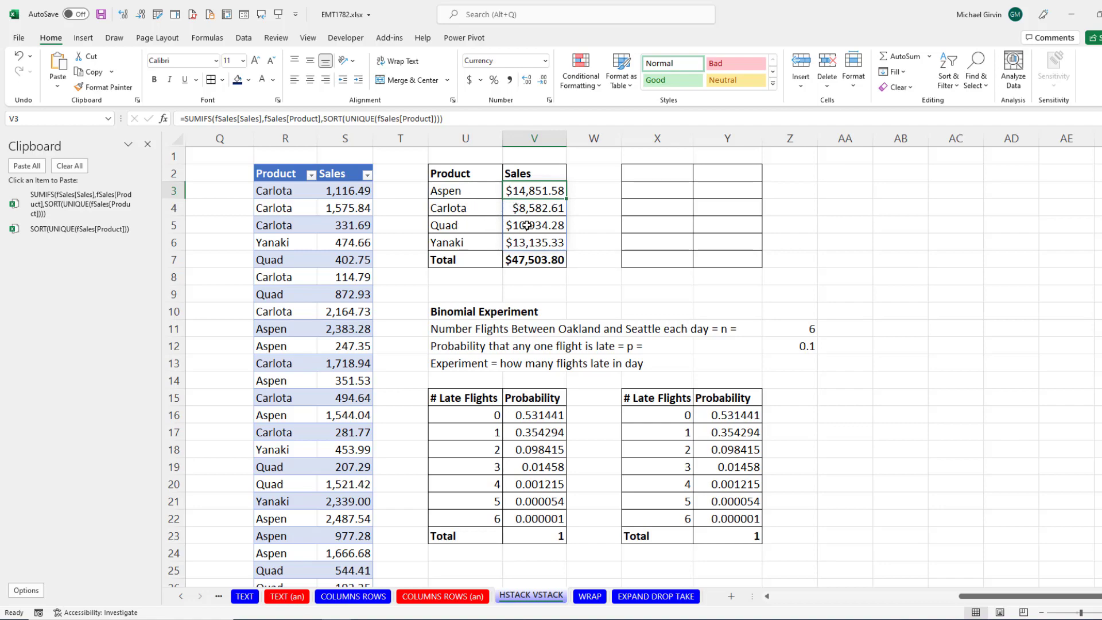
In X2 build VSTACK of fSales[#Headers] and HSTACK of the SORT UNIQUE products with SUMIFS totals.
left_click(658, 173)
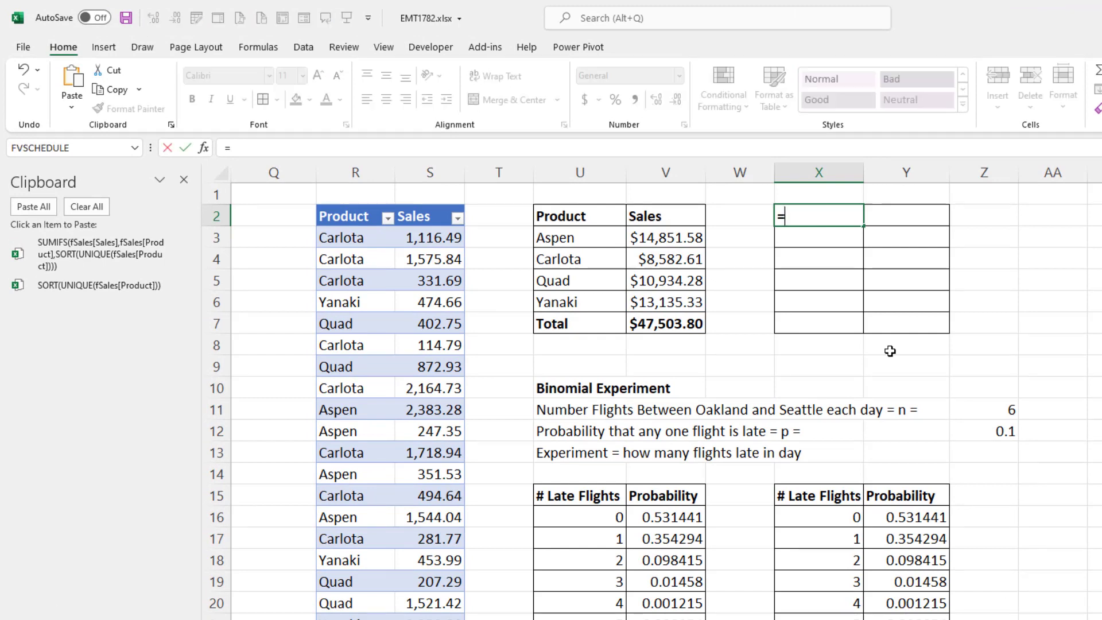
type("=vs")
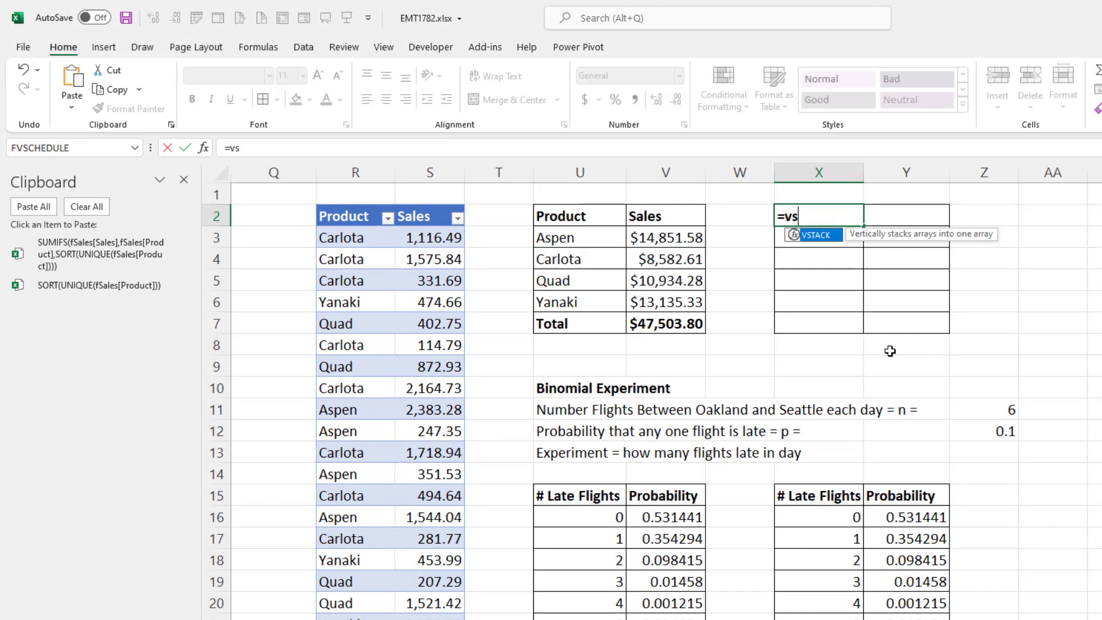
key("Tab")
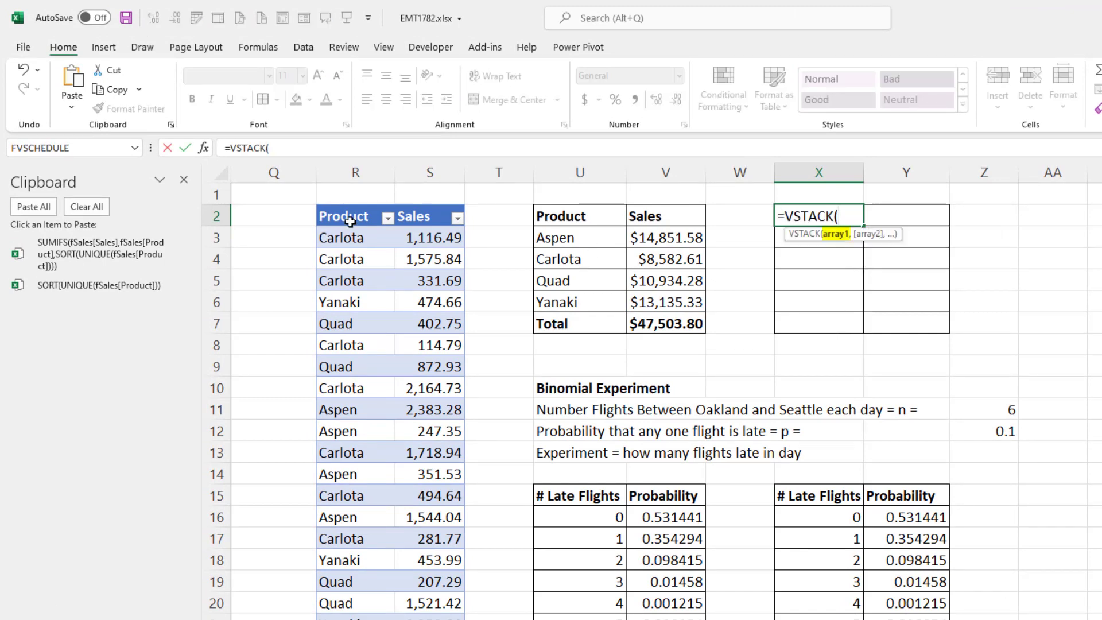
left_click(350, 217)
left_click_drag(361, 217, 430, 217)
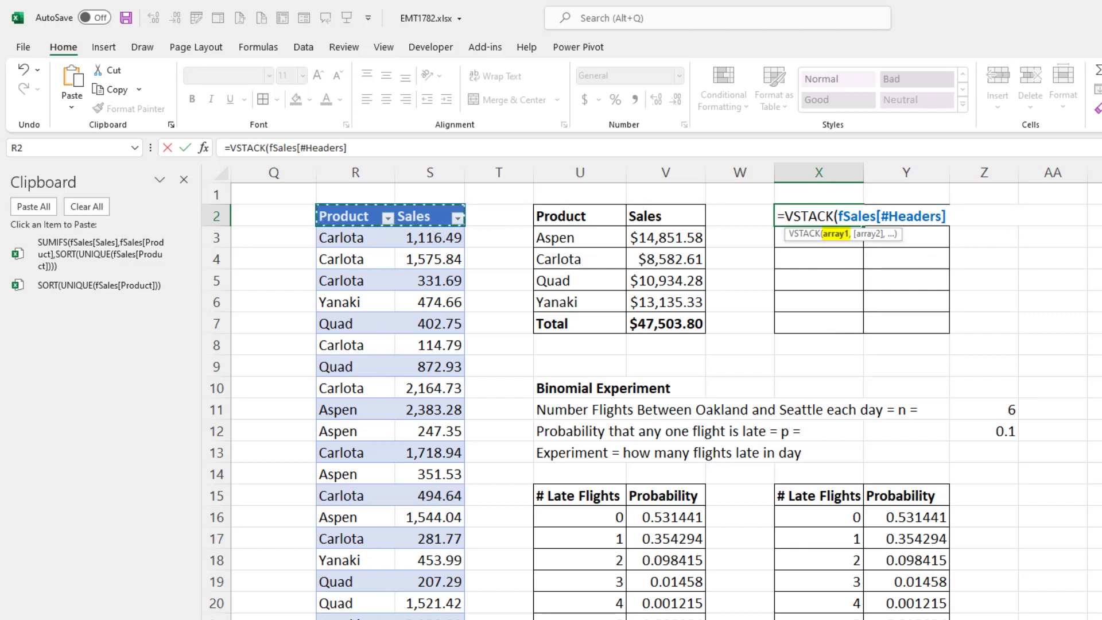
type(",")
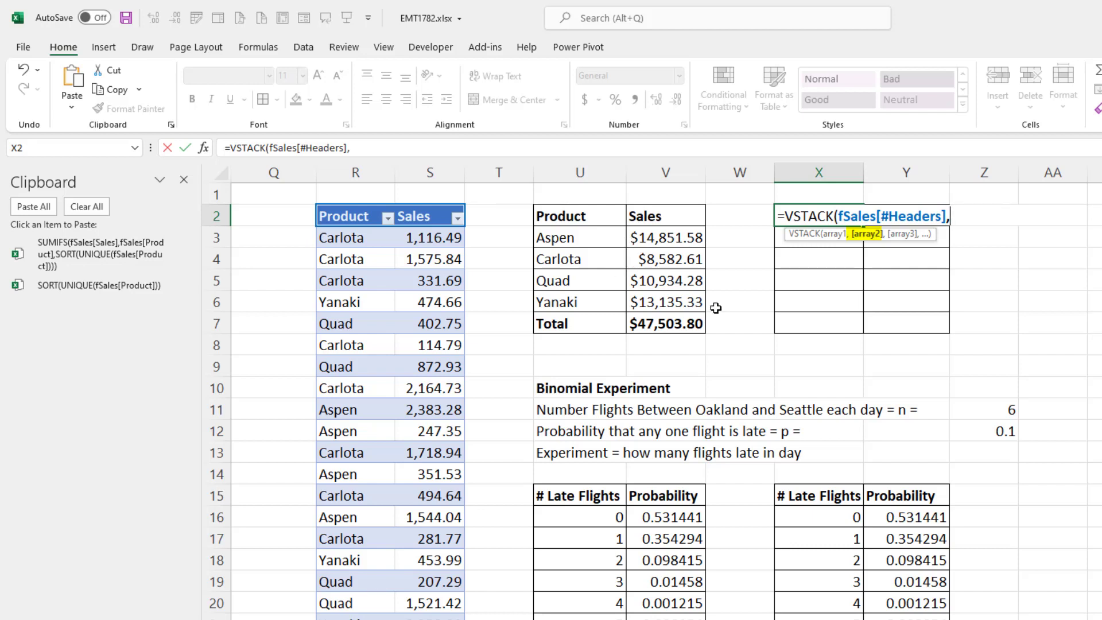
type("HSTACK(")
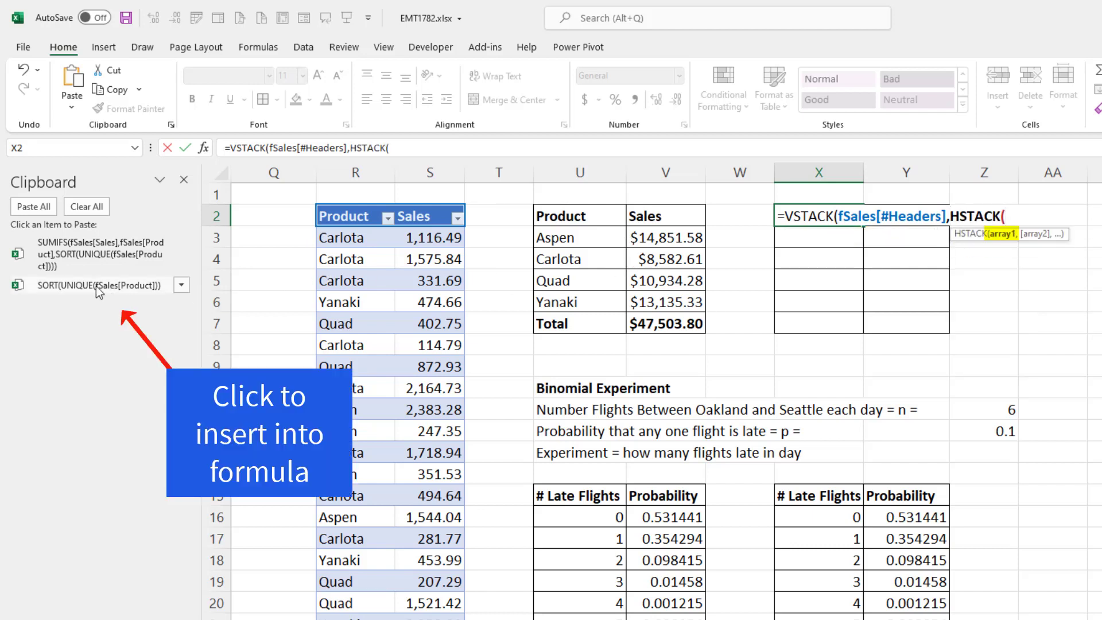
left_click(96, 286)
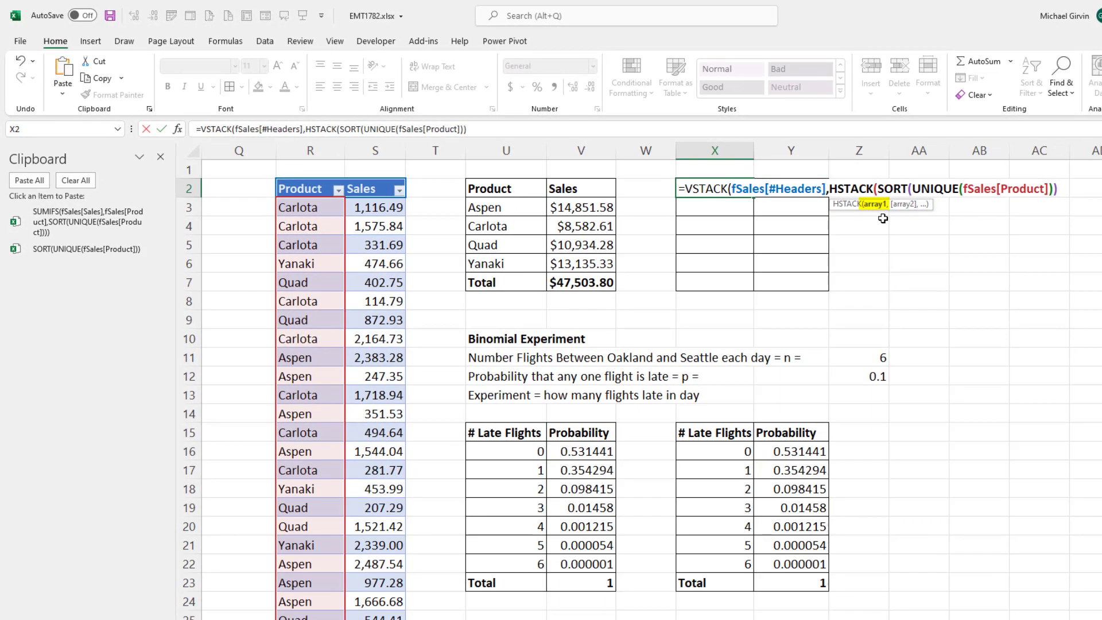
type(",")
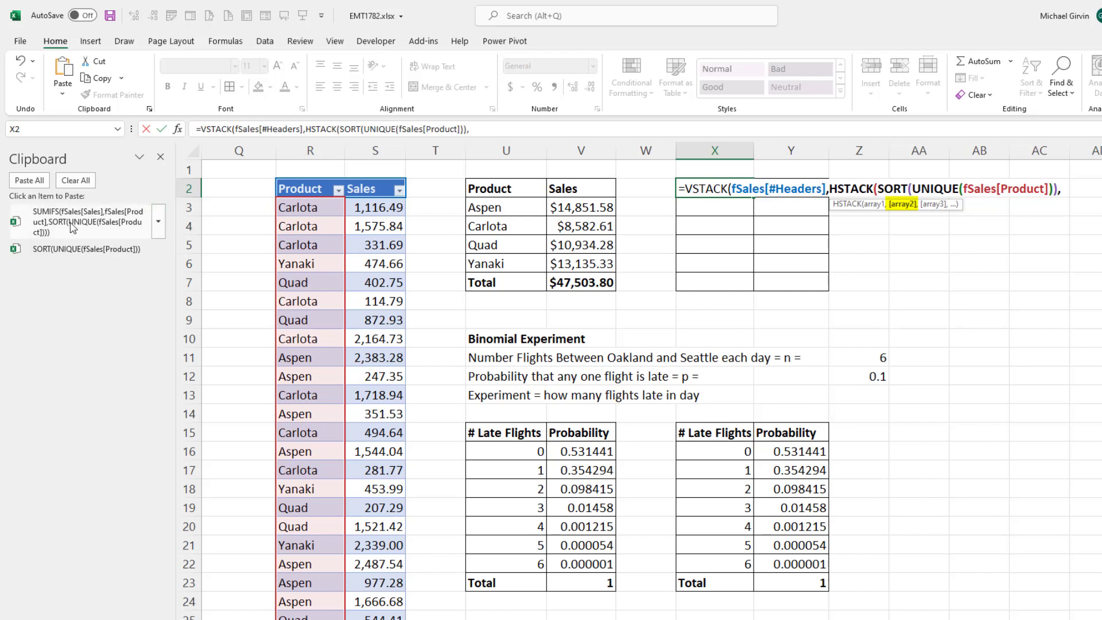
left_click(74, 221)
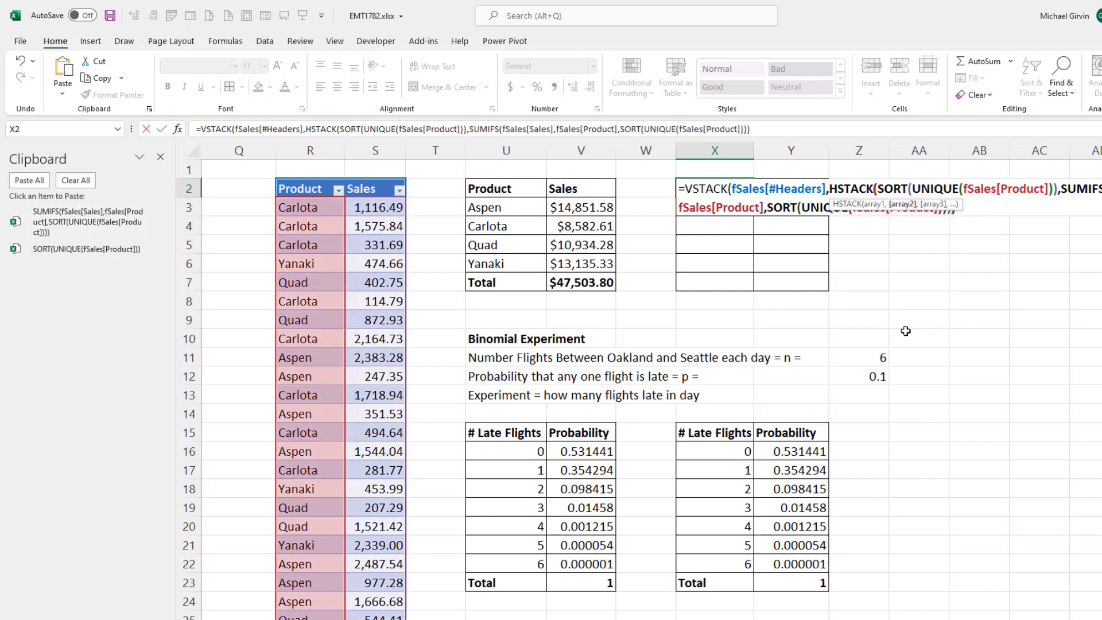
type(")")
Review the stacked arguments and enter the formula to spill headers and product totals.
left_click(756, 223)
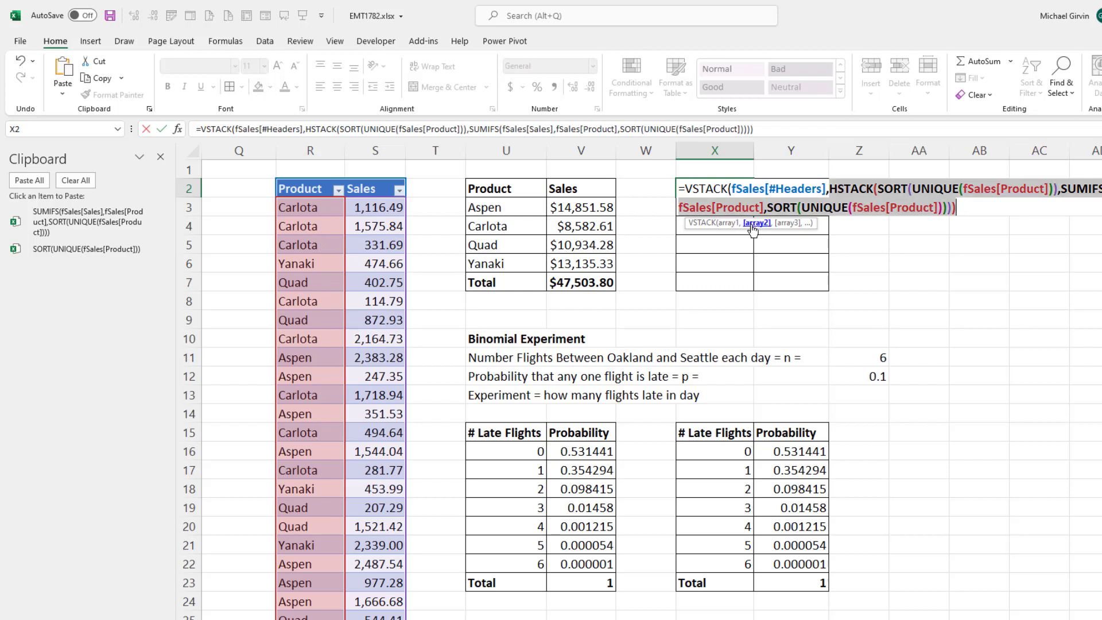
left_click(979, 213)
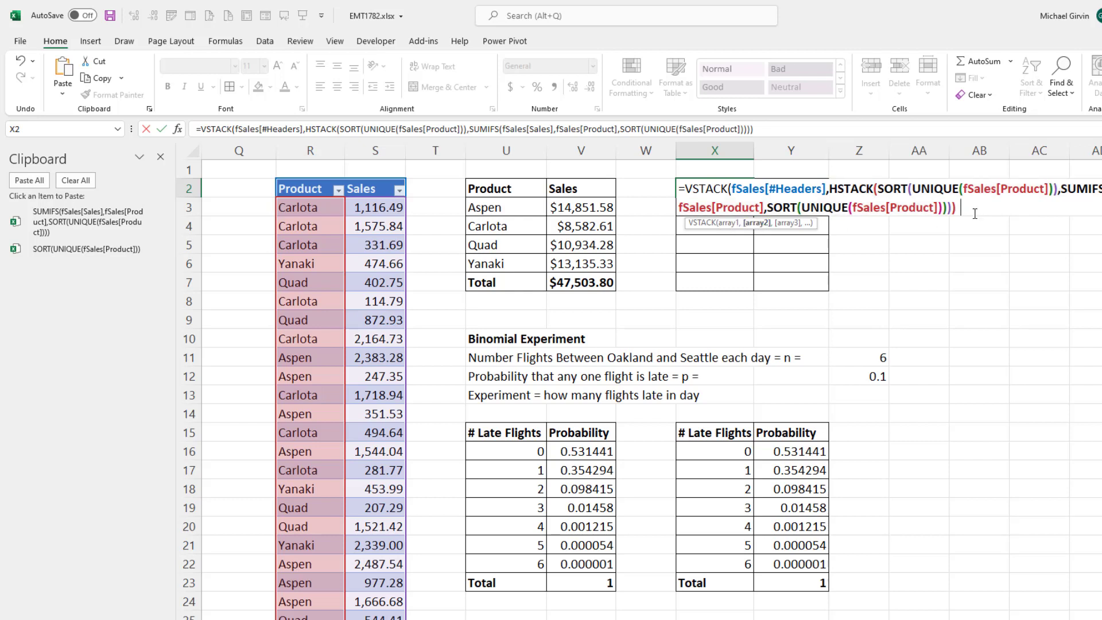
type(")")
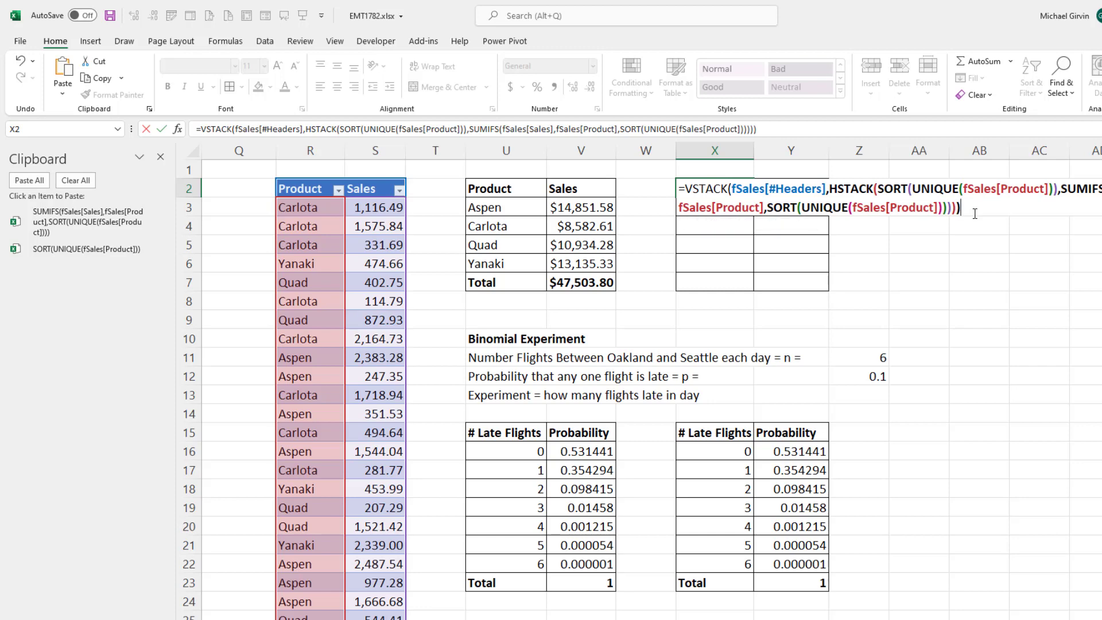
key("Return")
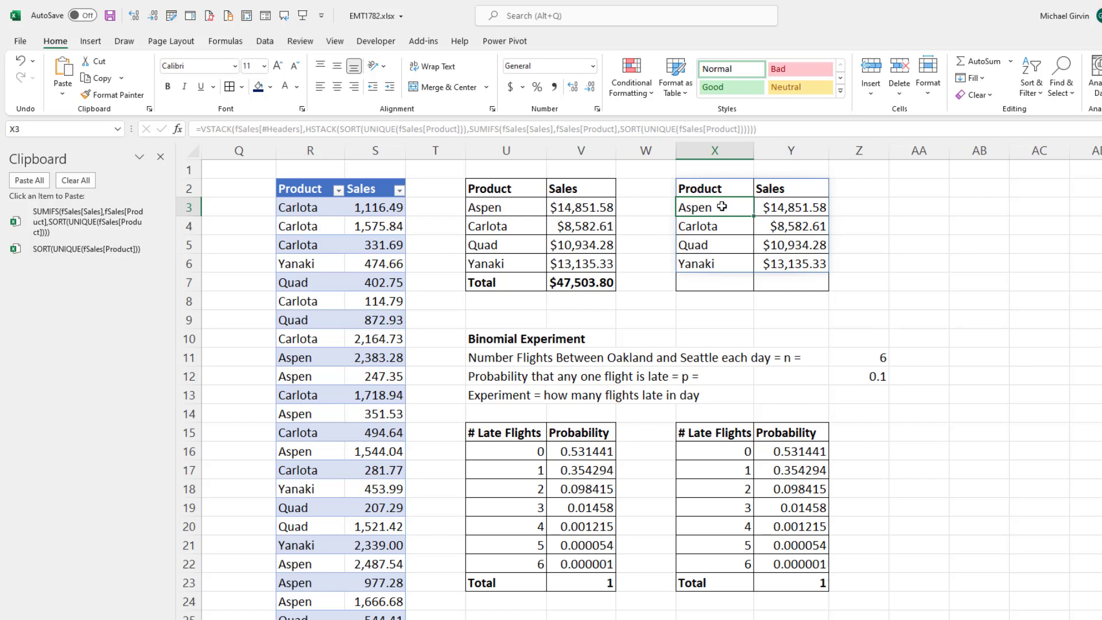
Append HSTACK("Total",SUM(fSales[Sales])) as a third VSTACK argument, adding the $47,503.80 Total row.
double_click(730, 189)
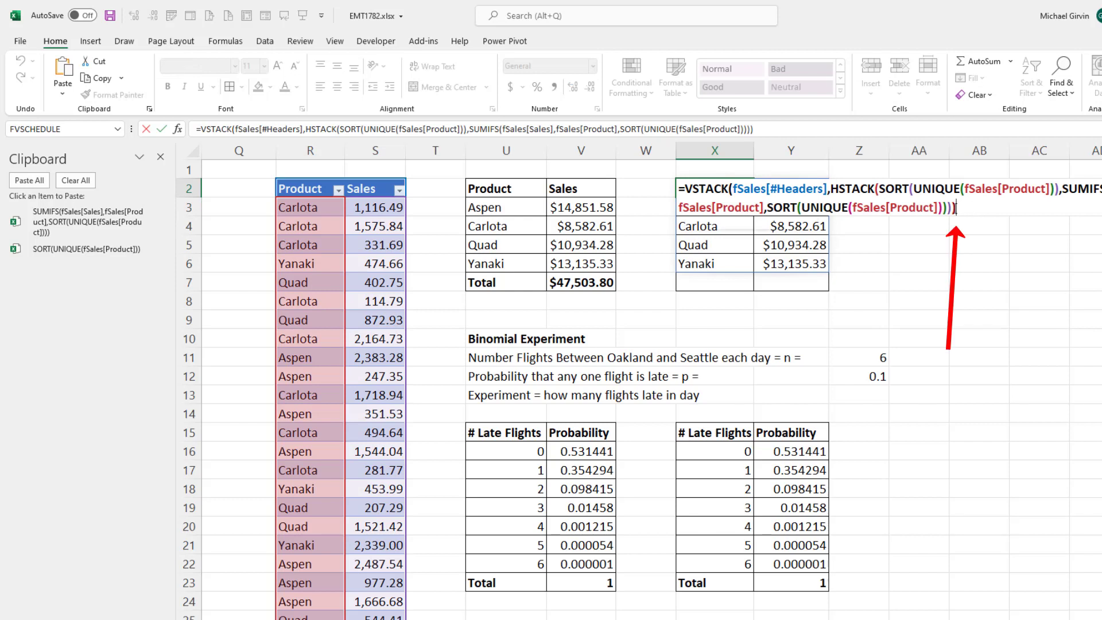
type(",")
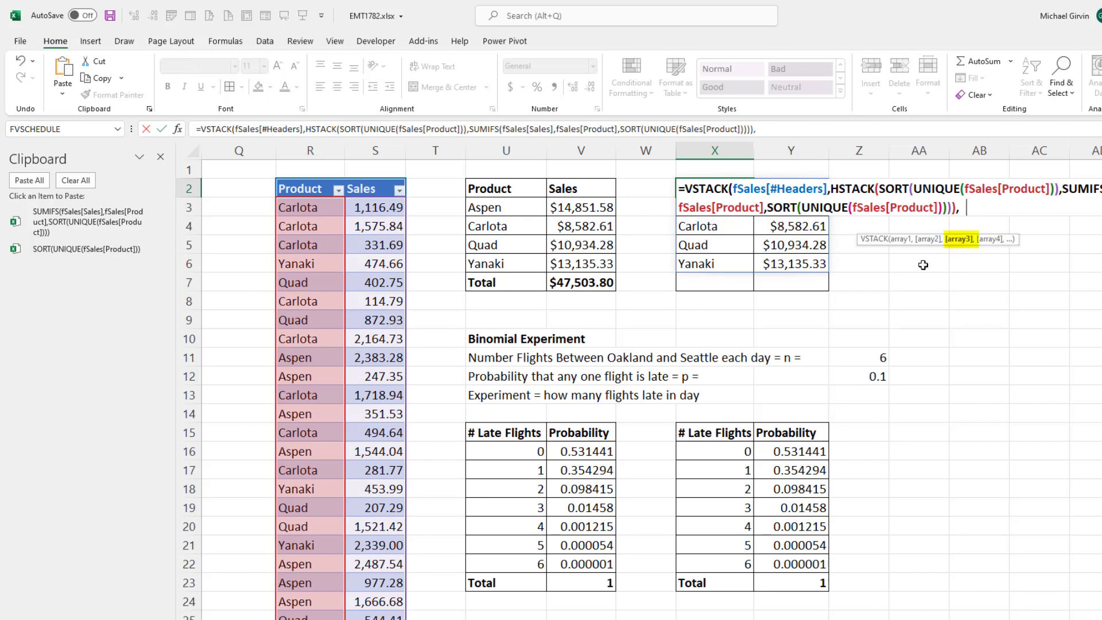
type("hs")
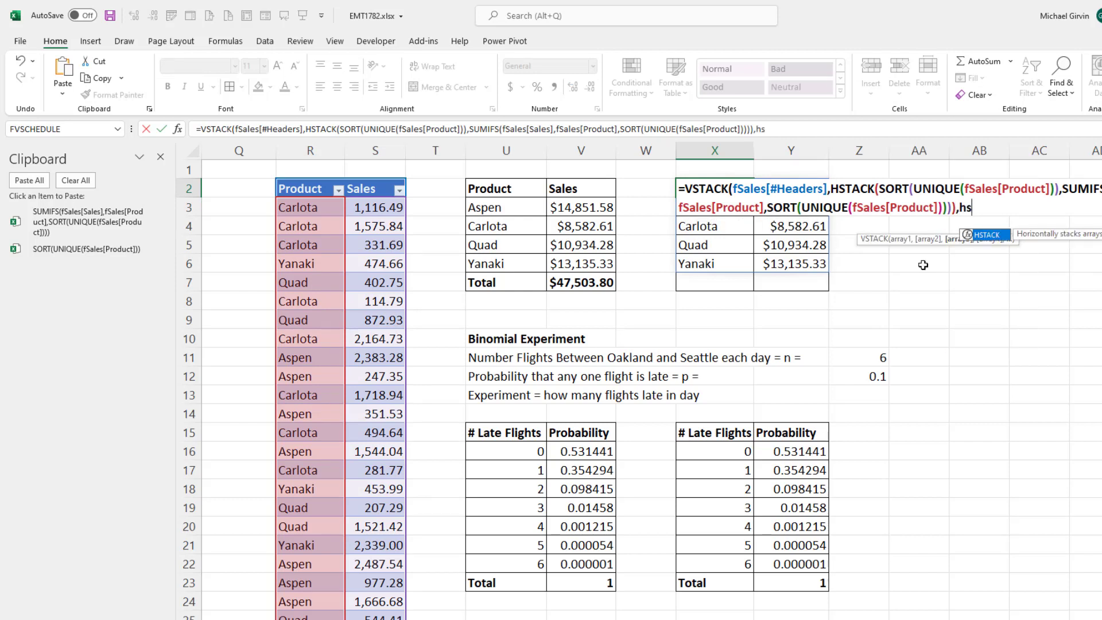
key("Tab")
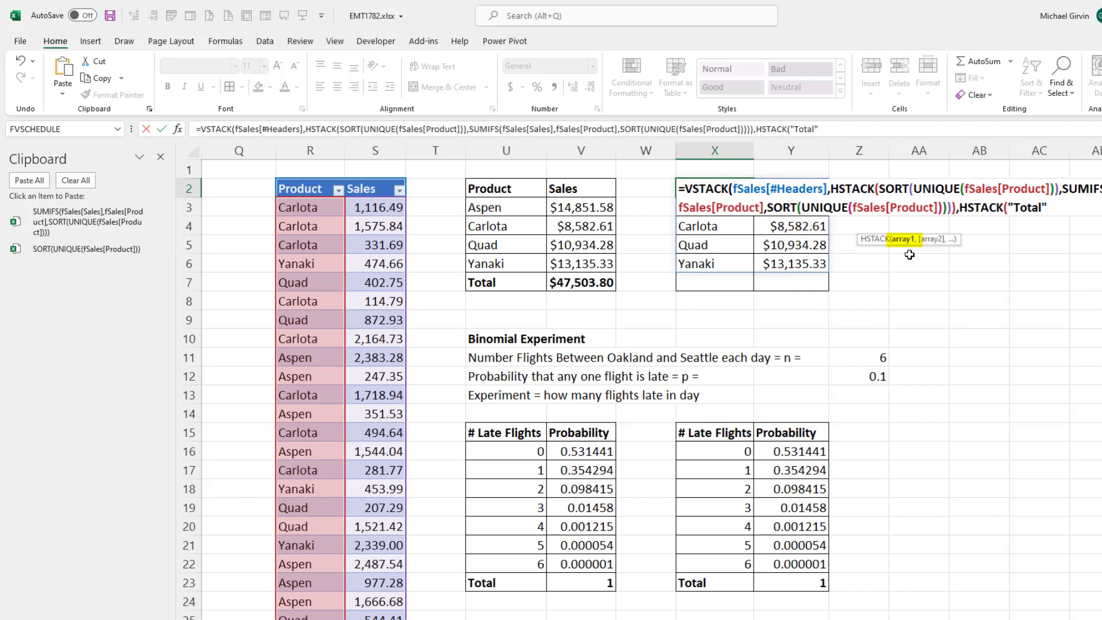
type(",")
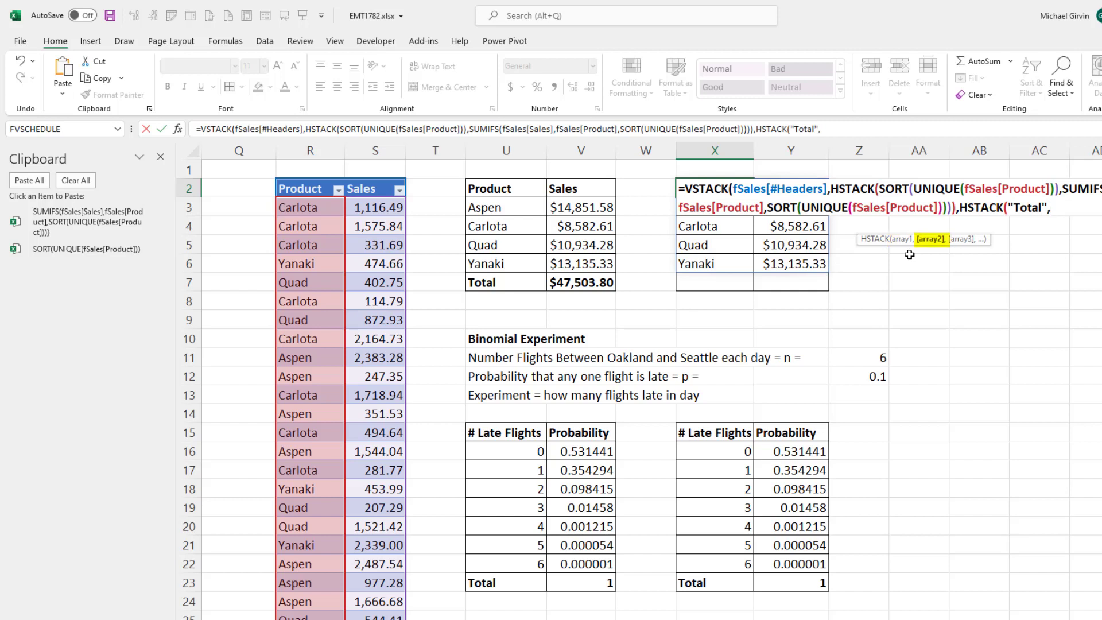
type("SU")
key("Tab")
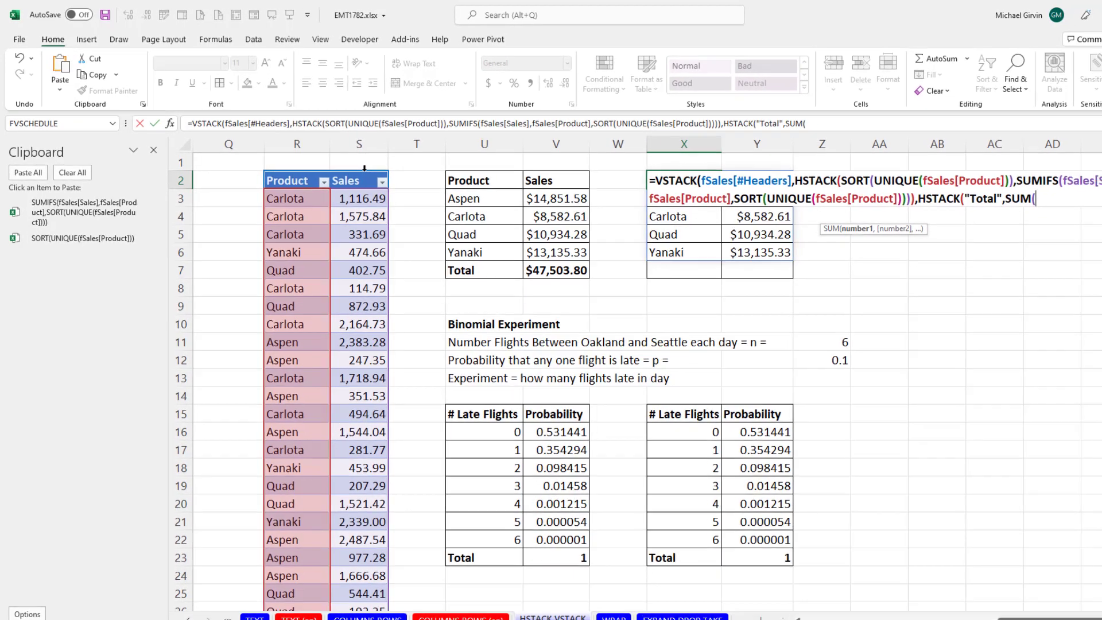
type("fSales[Sales]")
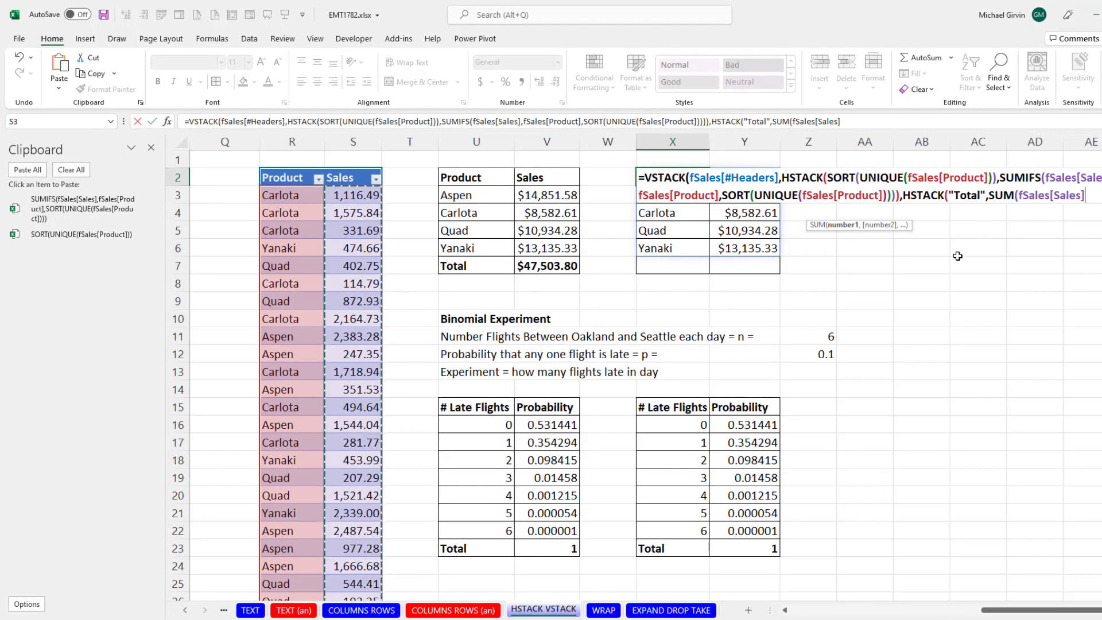
type("))")
left_click(905, 225)
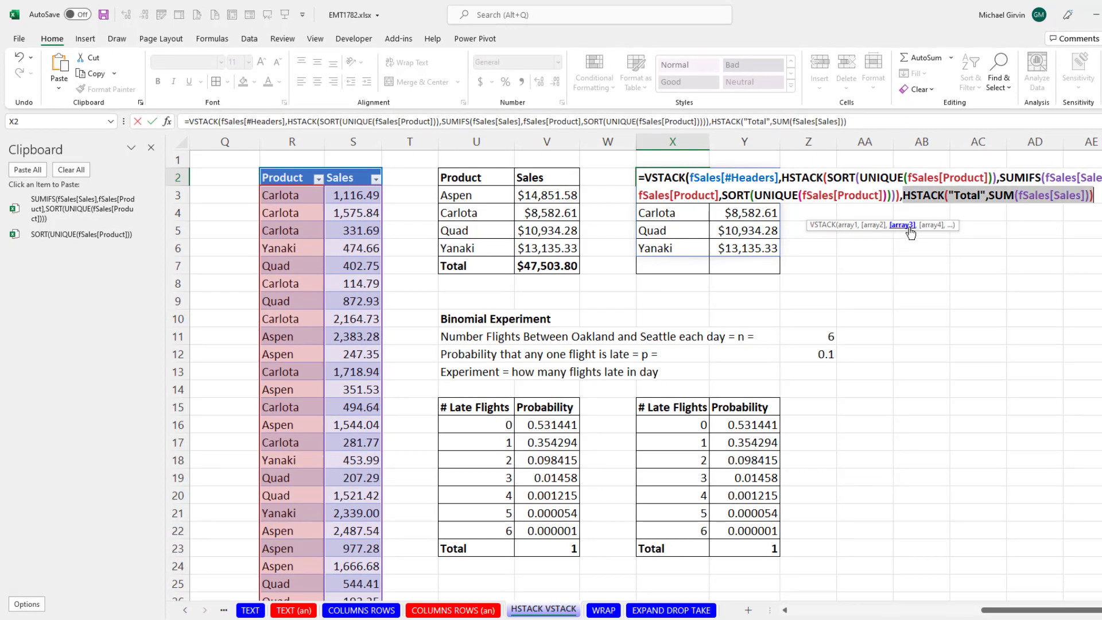
left_click(876, 225)
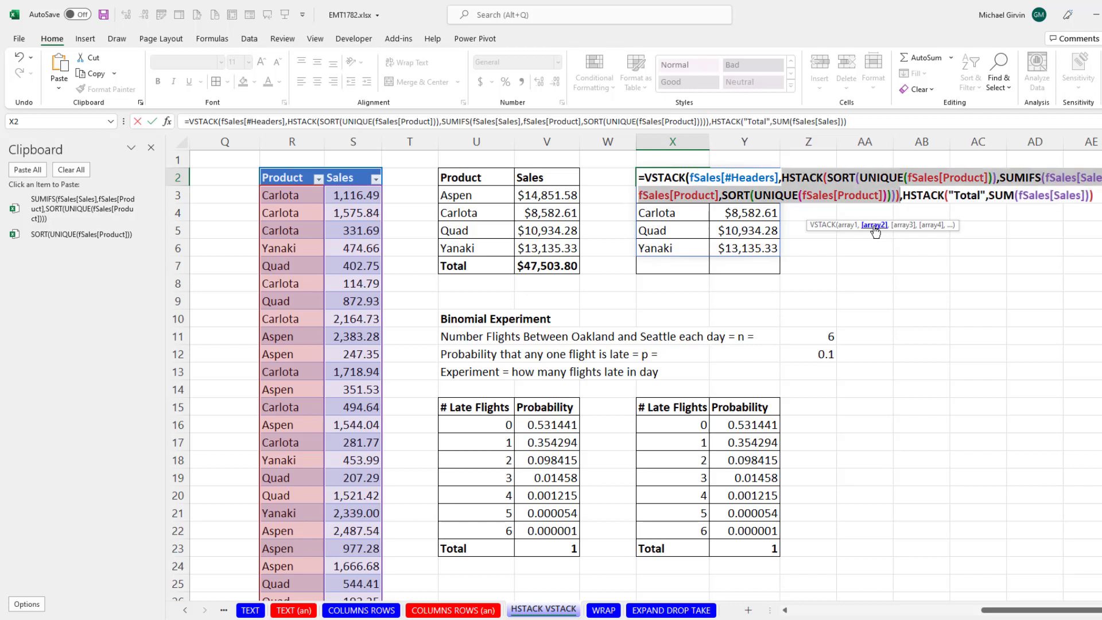
left_click(846, 225)
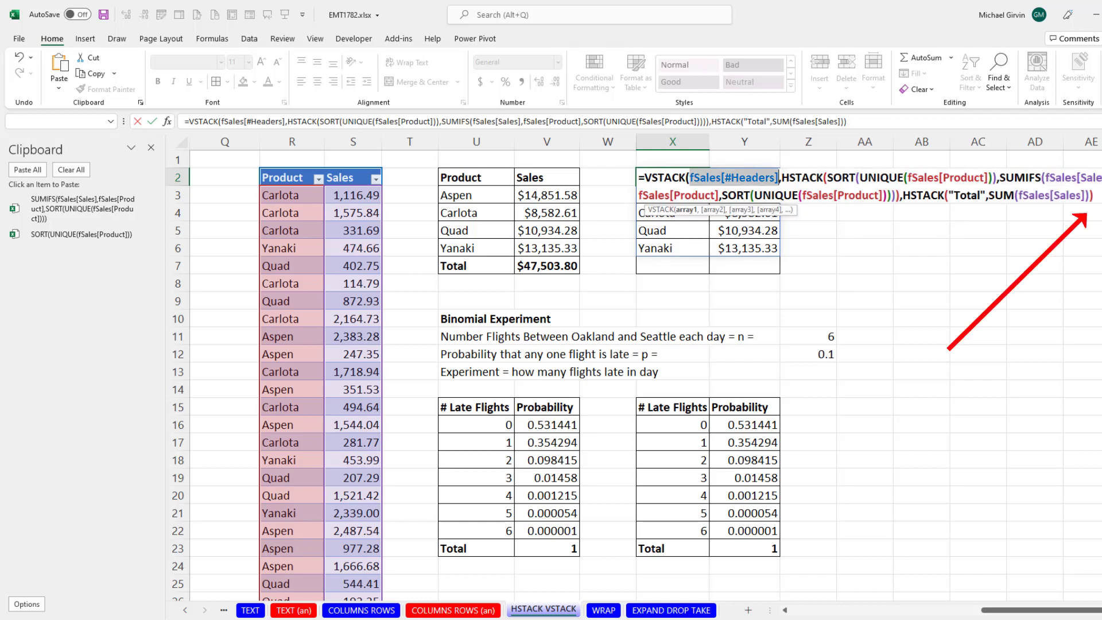
left_click(1050, 196)
type(")")
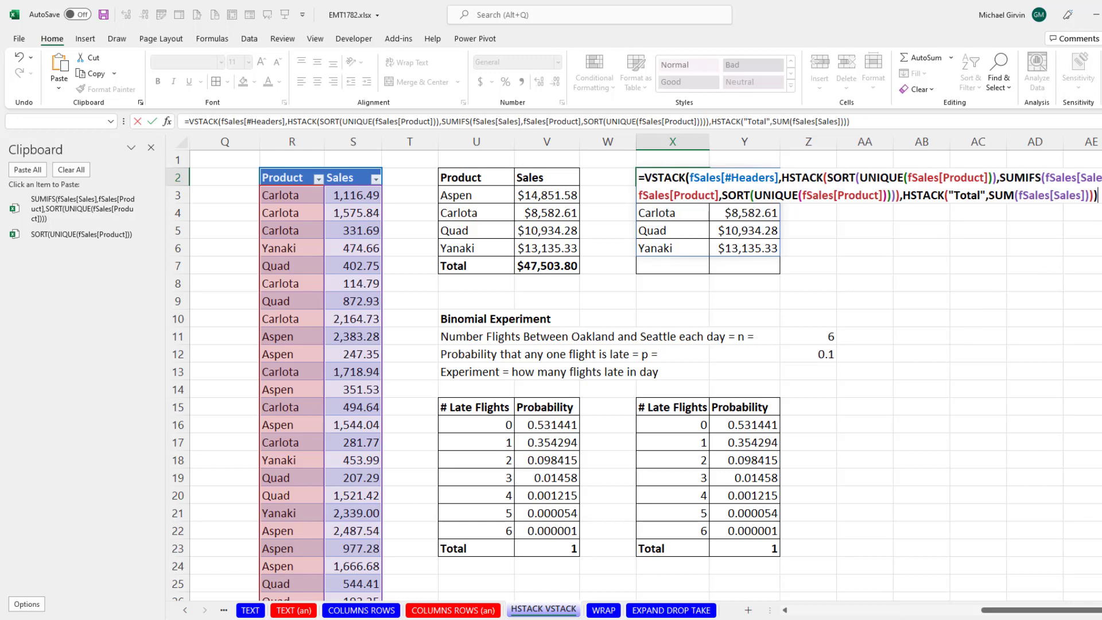
key("Return")
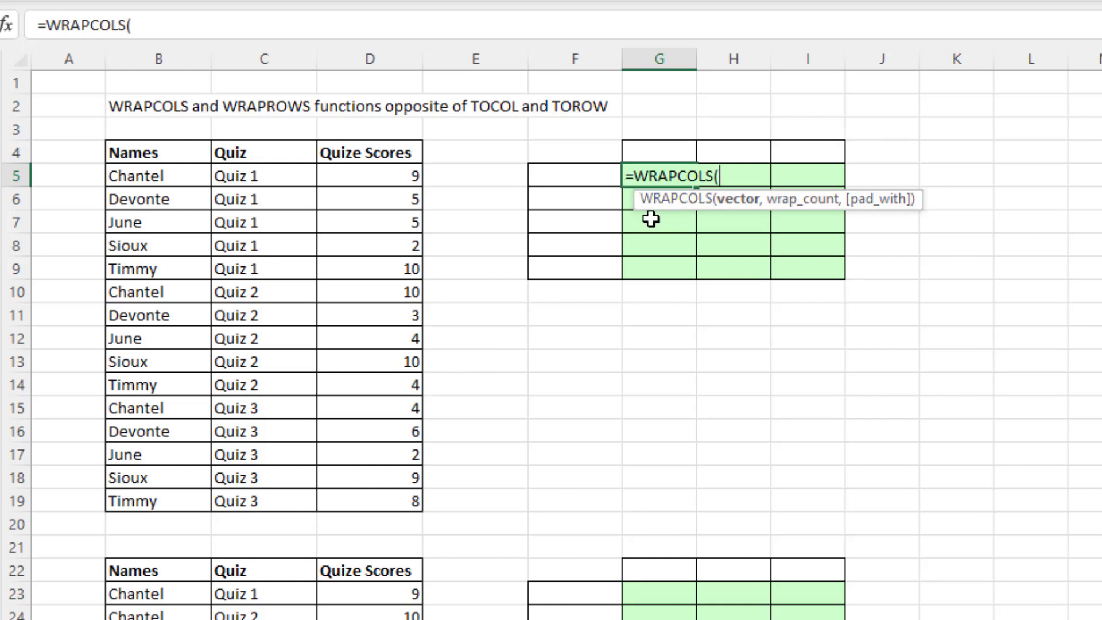
Enter =WRAPCOLS(D5:D19,5) in G5 to arrange the 15 quiz scores into three five-row columns.
left_click_drag(392, 177, 387, 501)
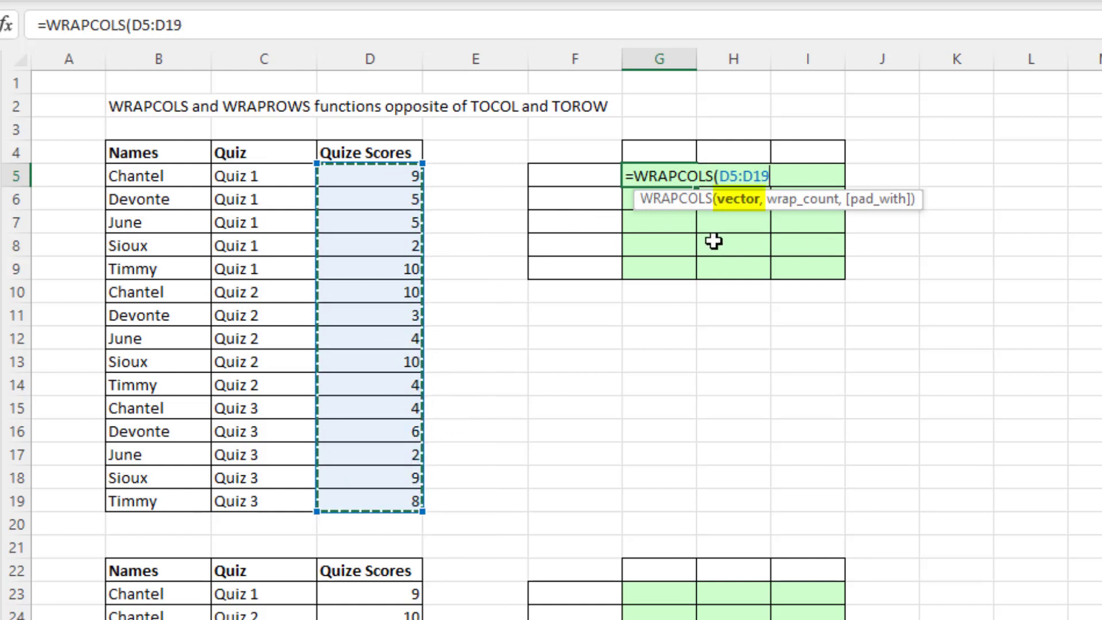
type(",")
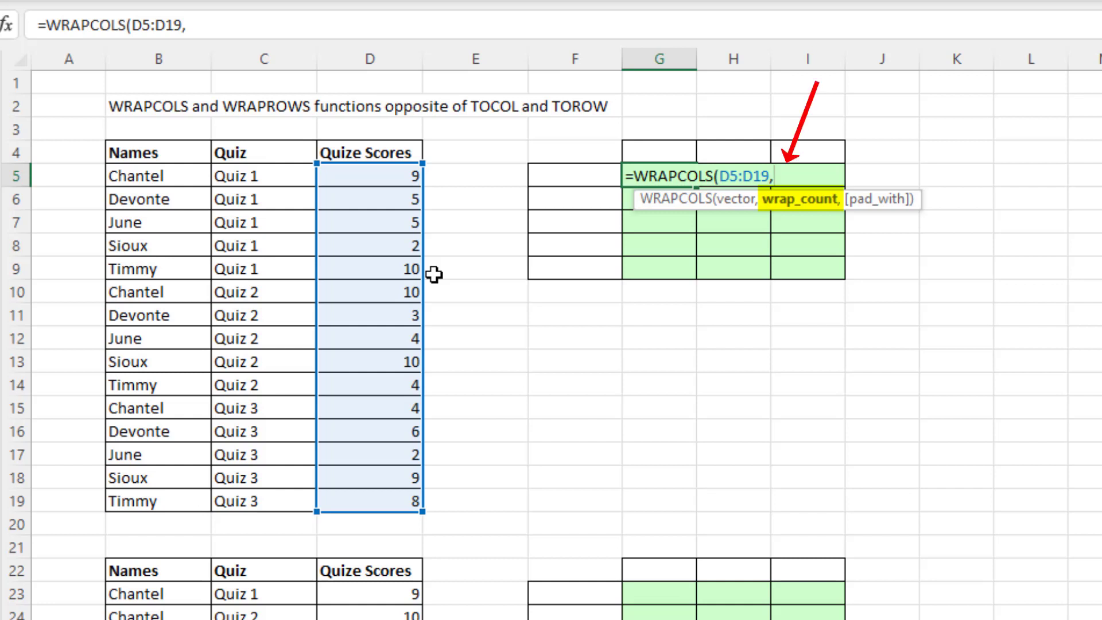
type("5")
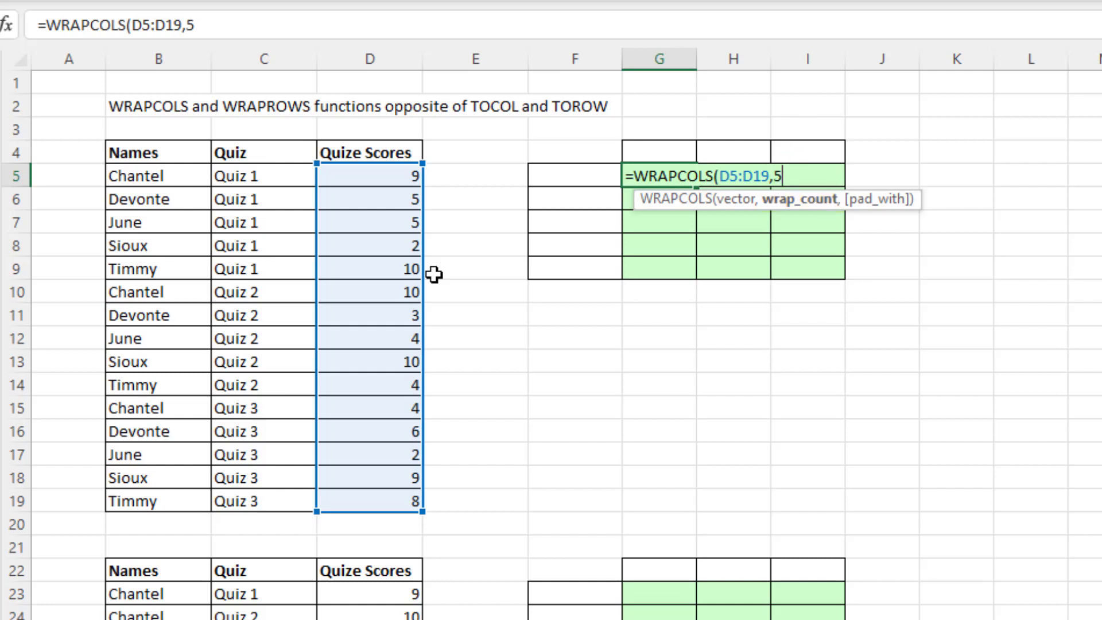
key("Return")
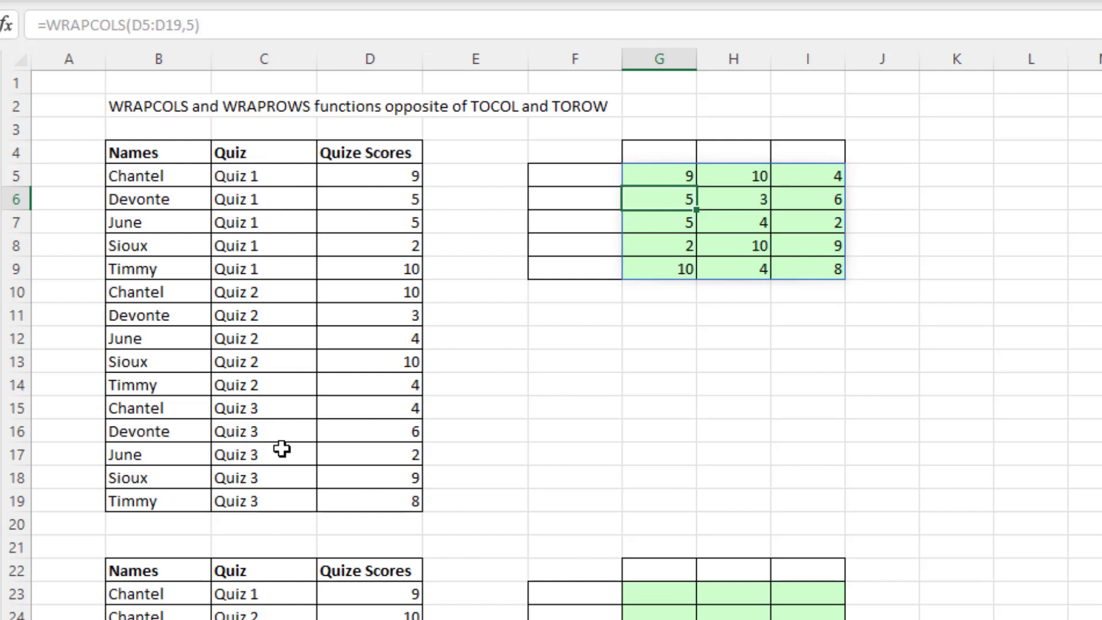
left_click_drag(258, 177, 258, 269)
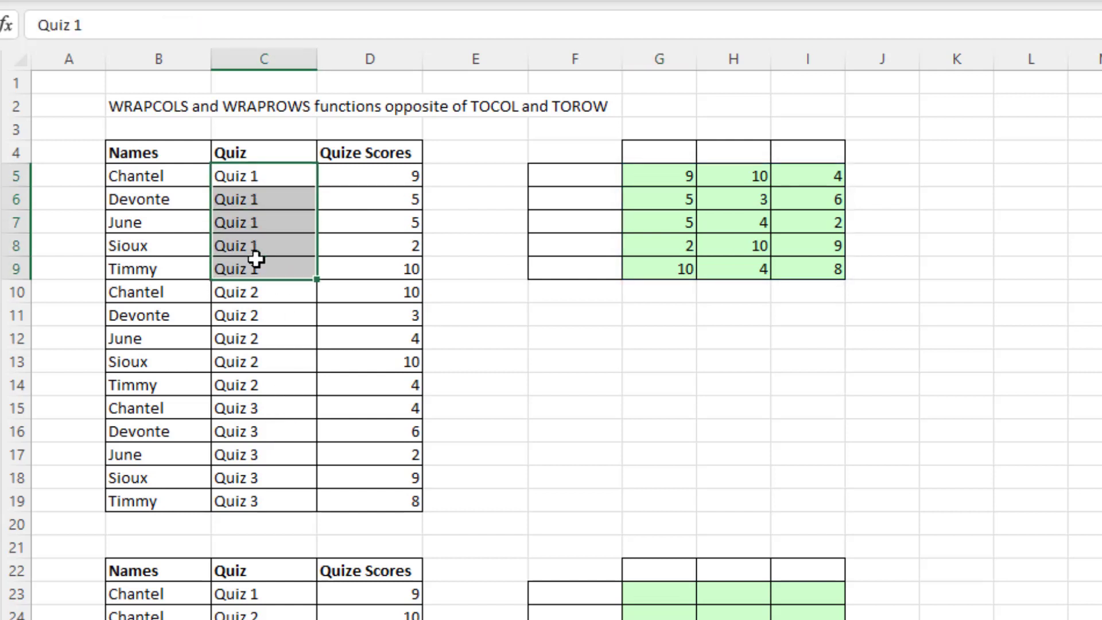
left_click_drag(159, 176, 160, 385)
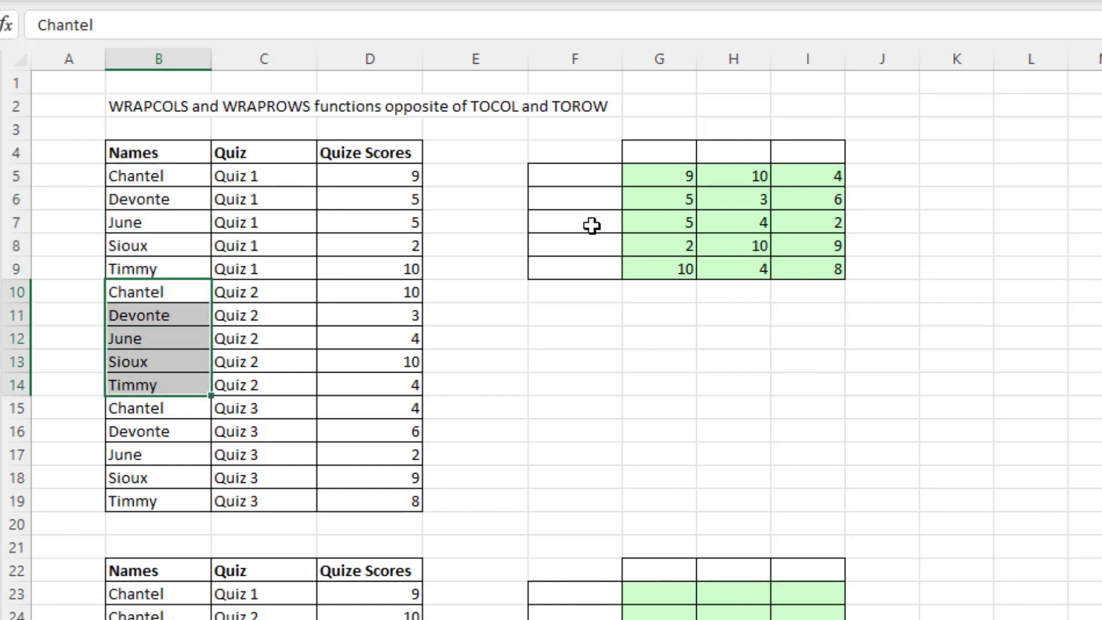
left_click(752, 203)
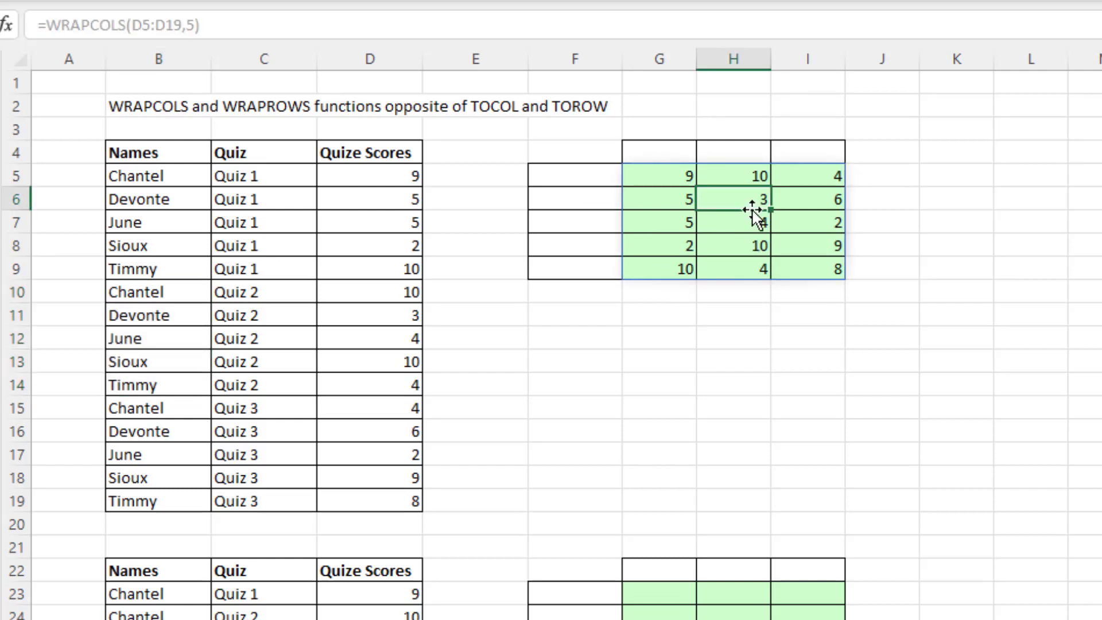
In G4 enter TRANSPOSE(UNIQUE(C5:C19)) to head the grid with Quiz 1 to Quiz 3.
left_click(672, 153)
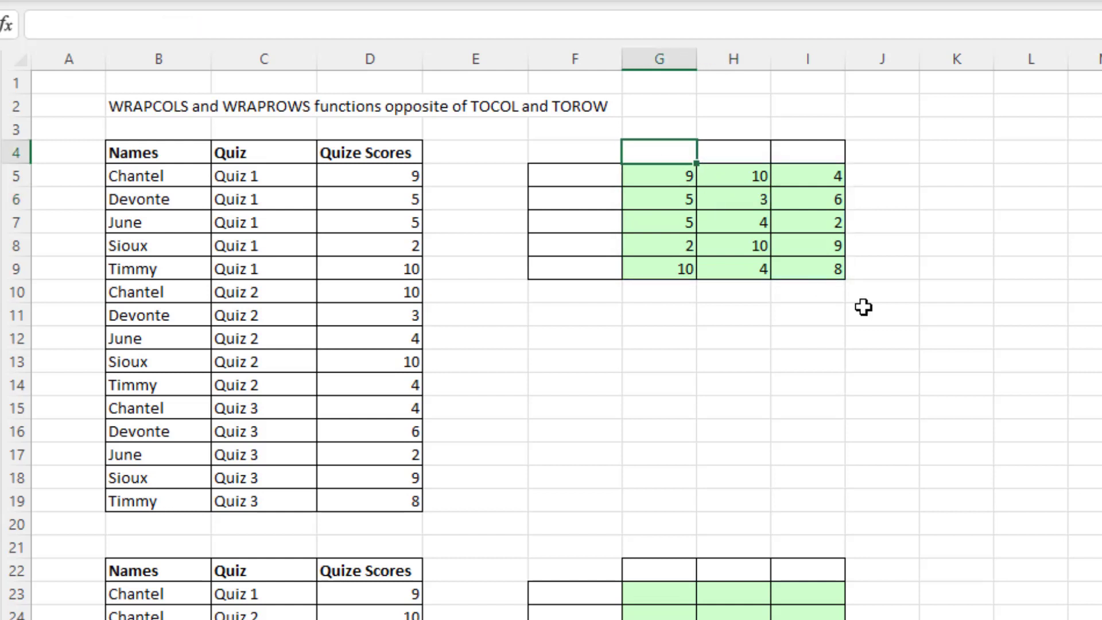
type("=tr")
key("Tab")
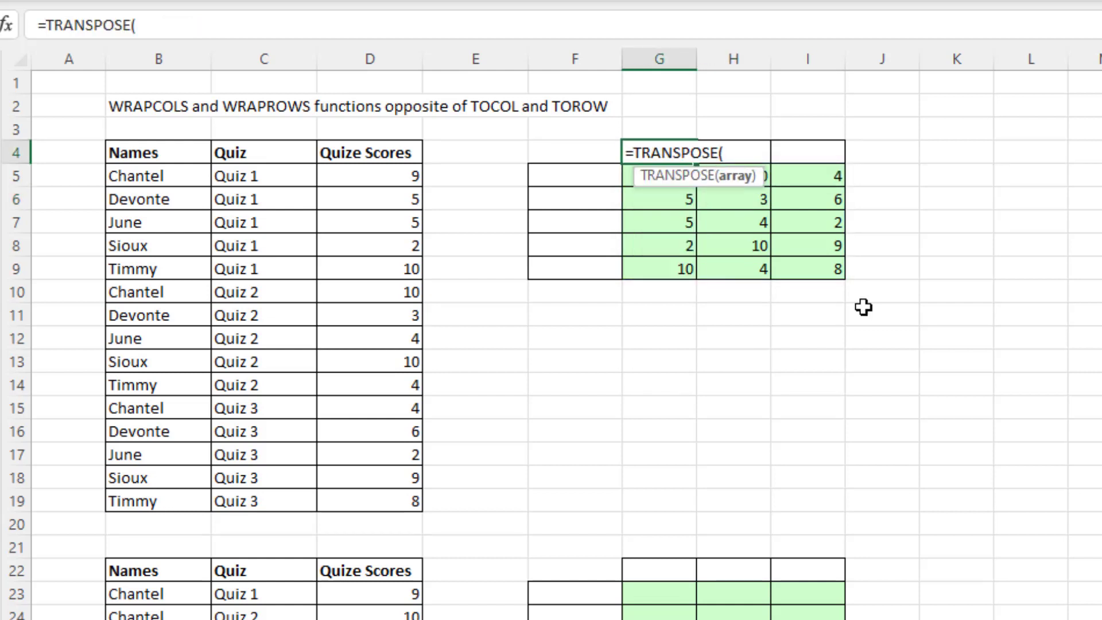
type("uni")
key("Tab")
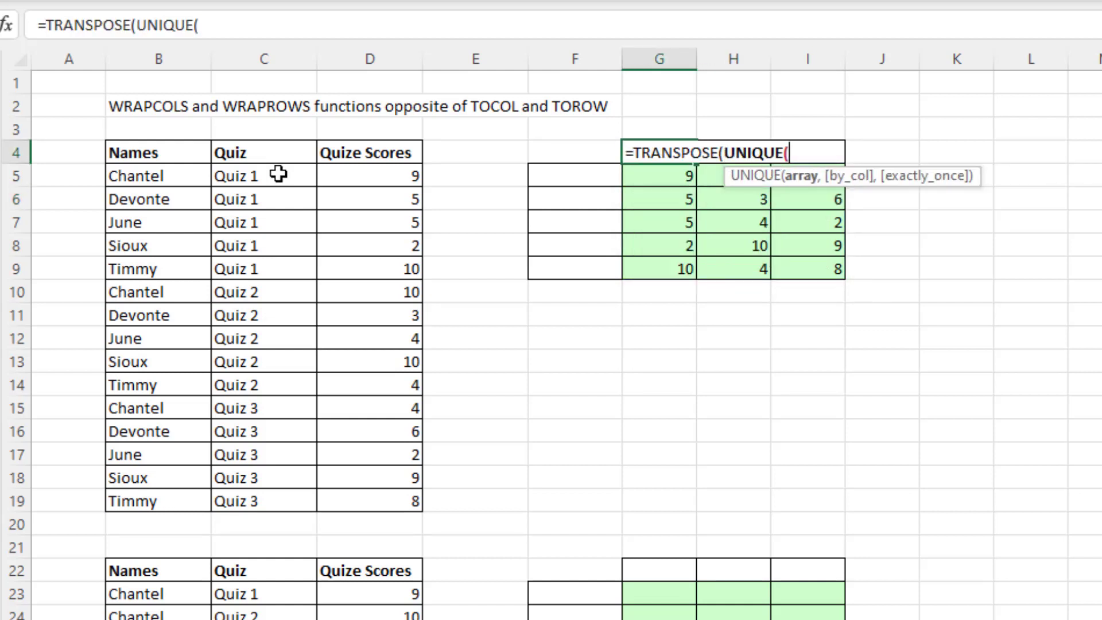
mouse_move(263, 175)
left_mouse_down()
mouse_move(275, 421)
mouse_move(263, 502)
left_mouse_up()
type("))")
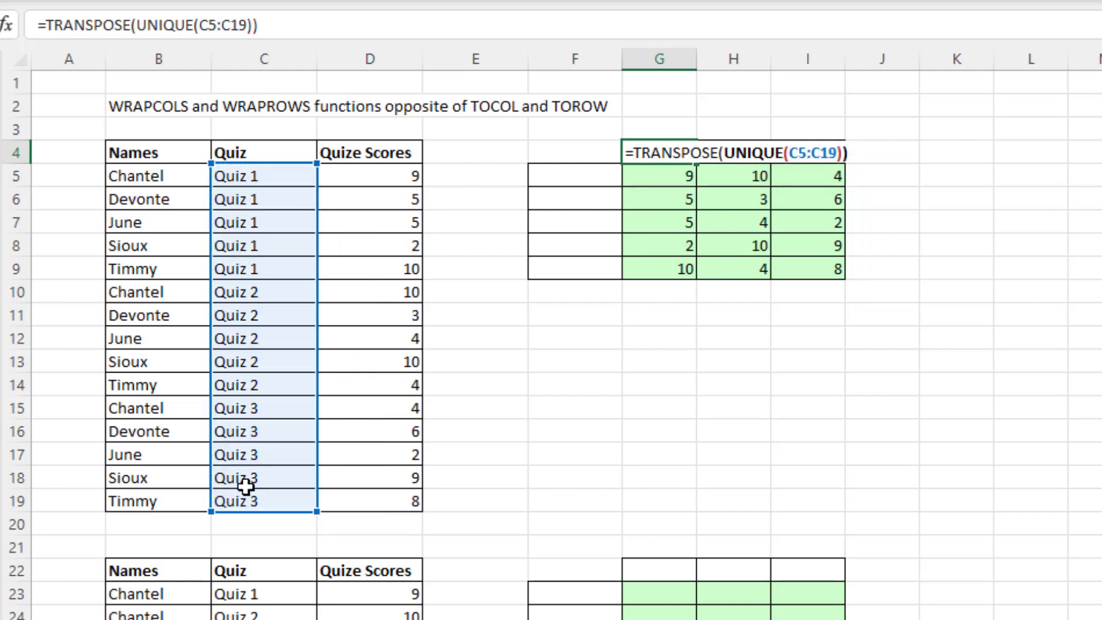
key("Return")
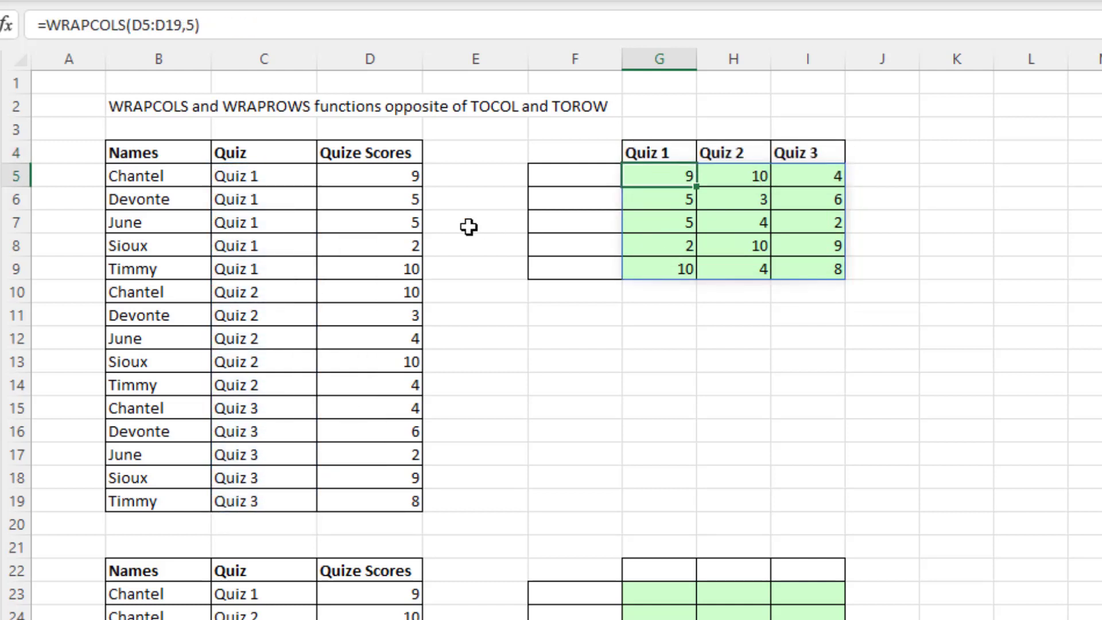
Compare the wrapped Quiz 1 and Quiz 2 columns against the source scores.
left_click_drag(389, 175, 384, 269)
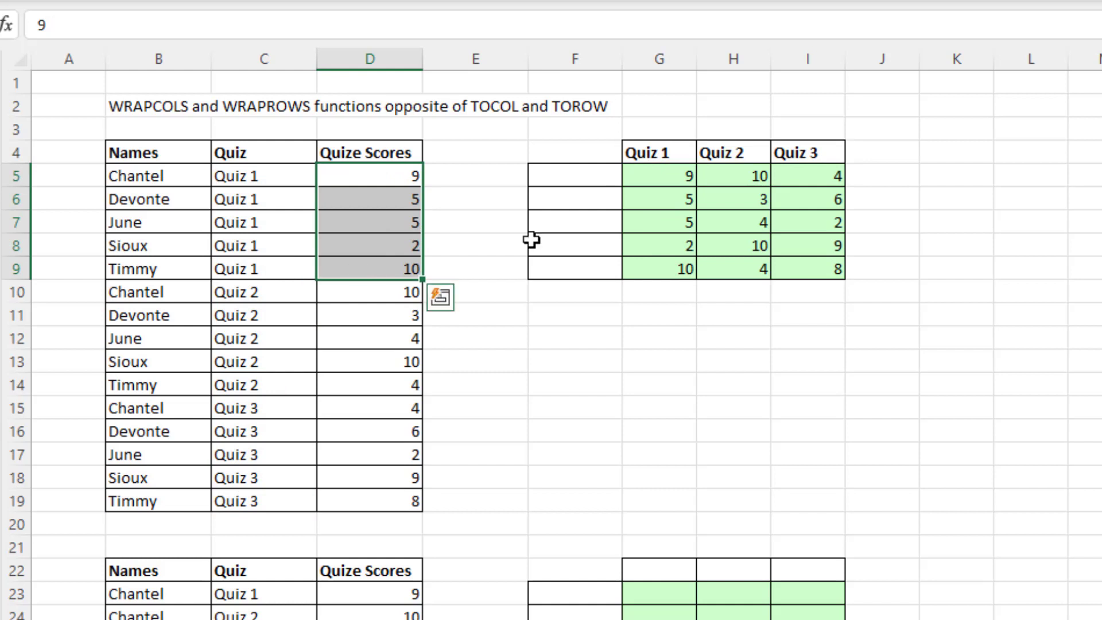
left_click_drag(680, 176, 741, 258)
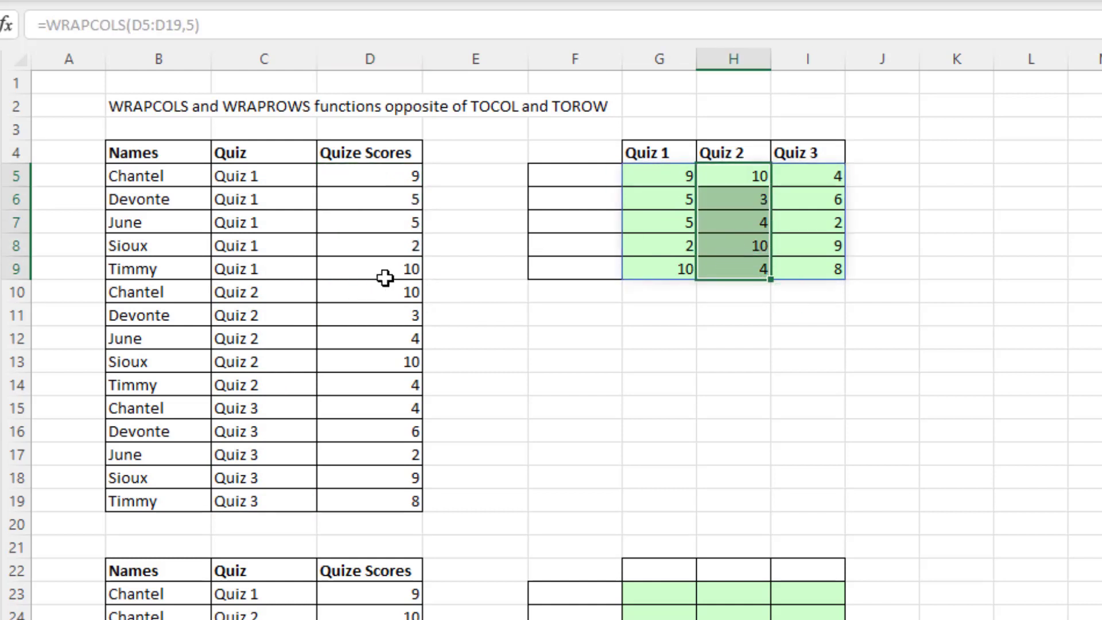
left_click_drag(383, 291, 369, 379)
In F5 enter UNIQUE of the Names column B5:B19 to list the five students beside the grid.
left_click(575, 176)
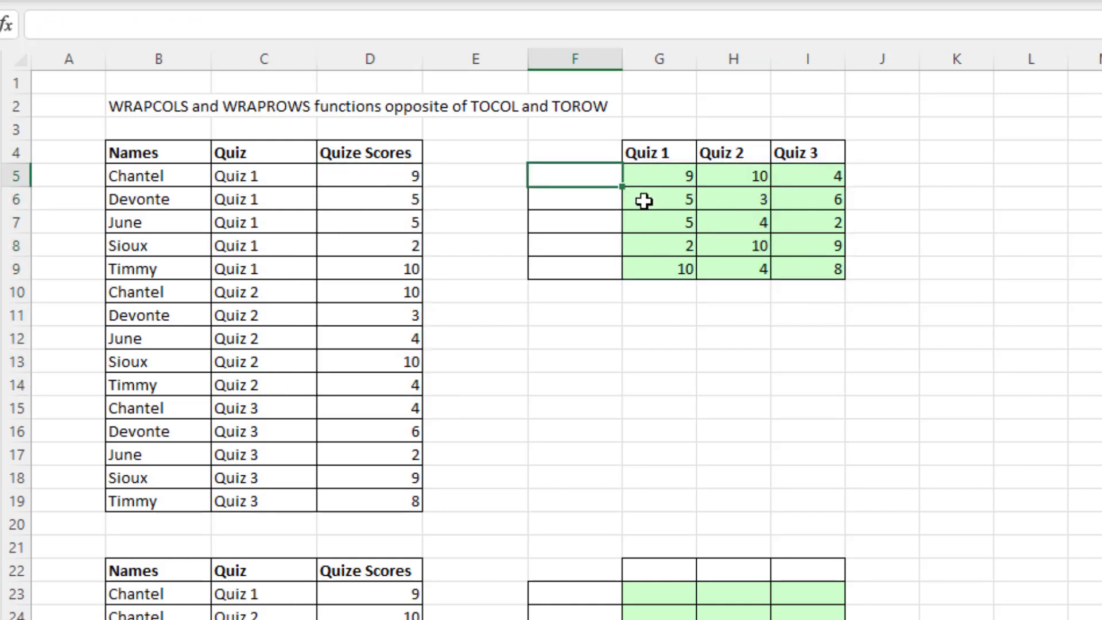
type("=uniq")
key("Tab")
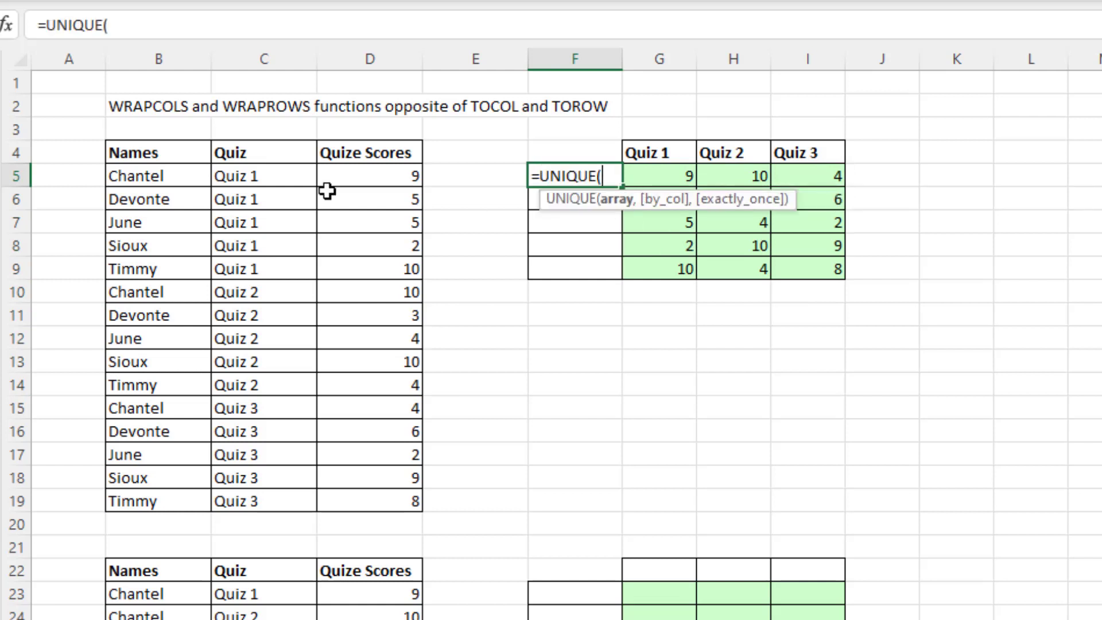
left_click_drag(158, 175, 172, 502)
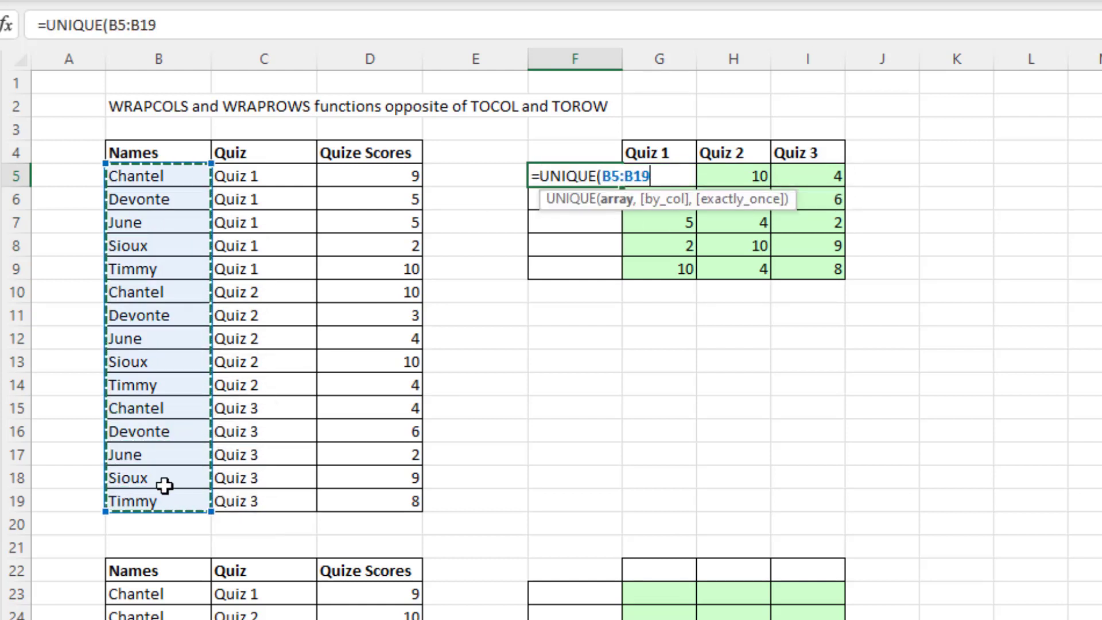
key("Return")
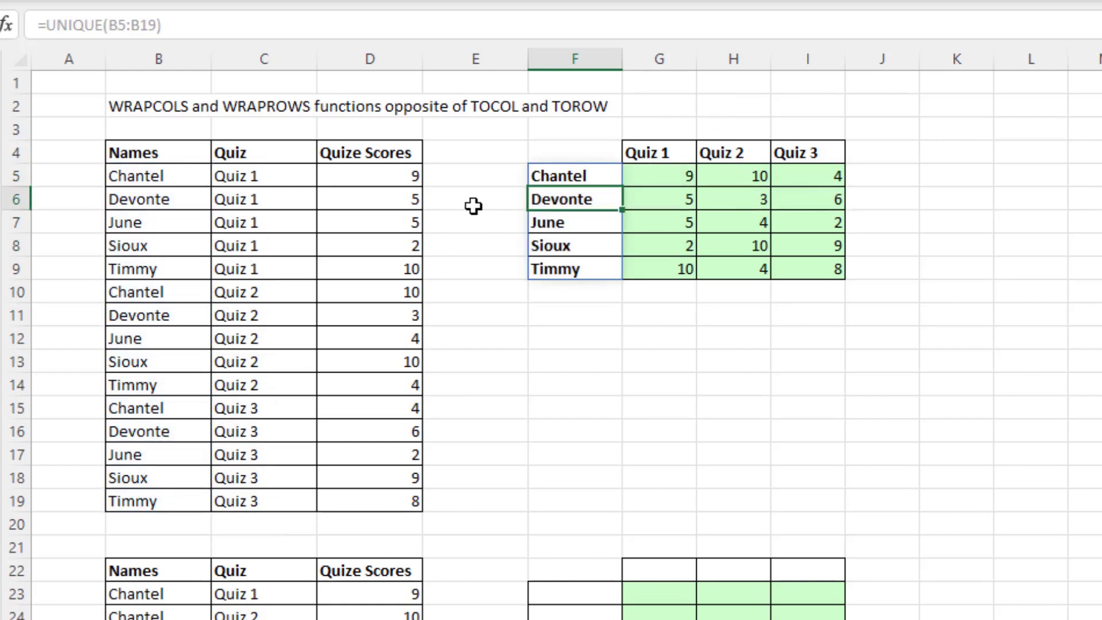
left_click(741, 223)
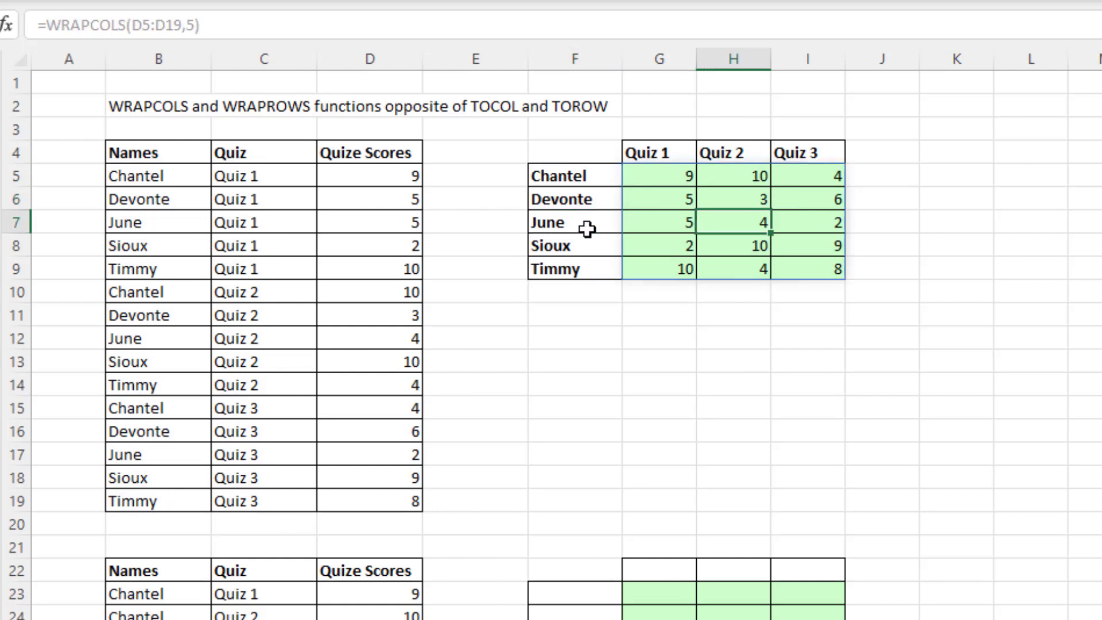
left_click(357, 340)
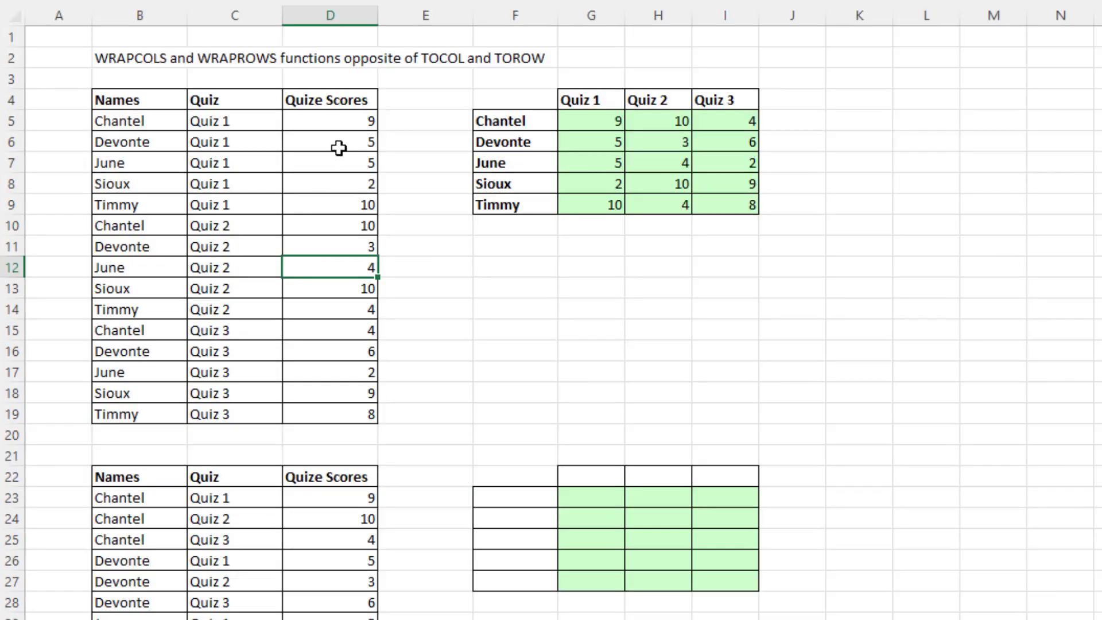
left_click(336, 146)
right_click(337, 145)
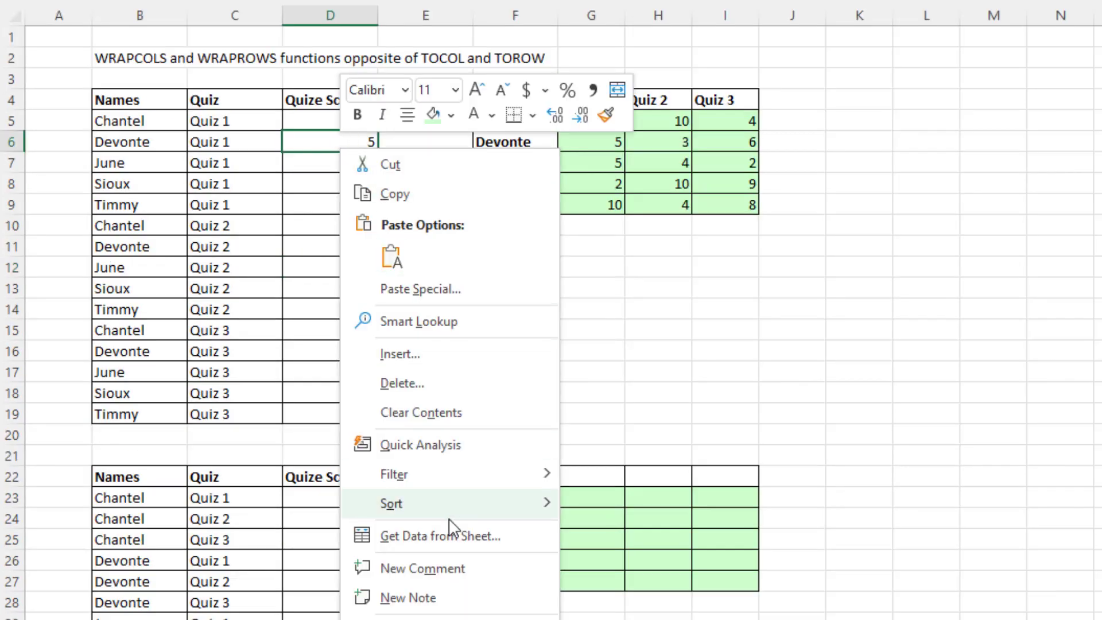
mouse_move(391, 503)
left_click(619, 511)
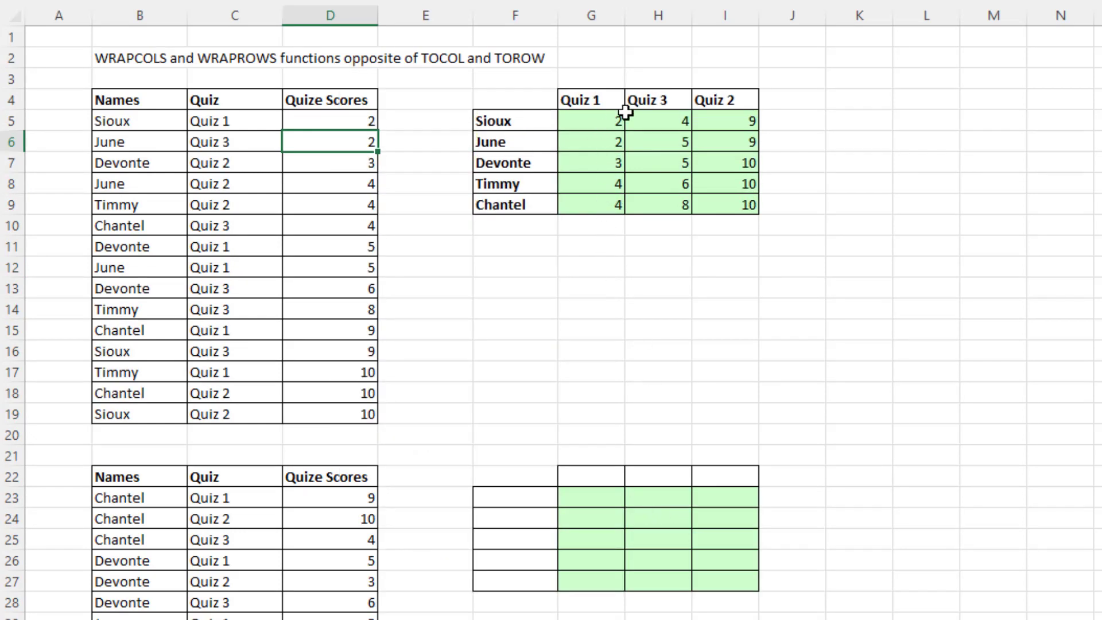
double_click(597, 122)
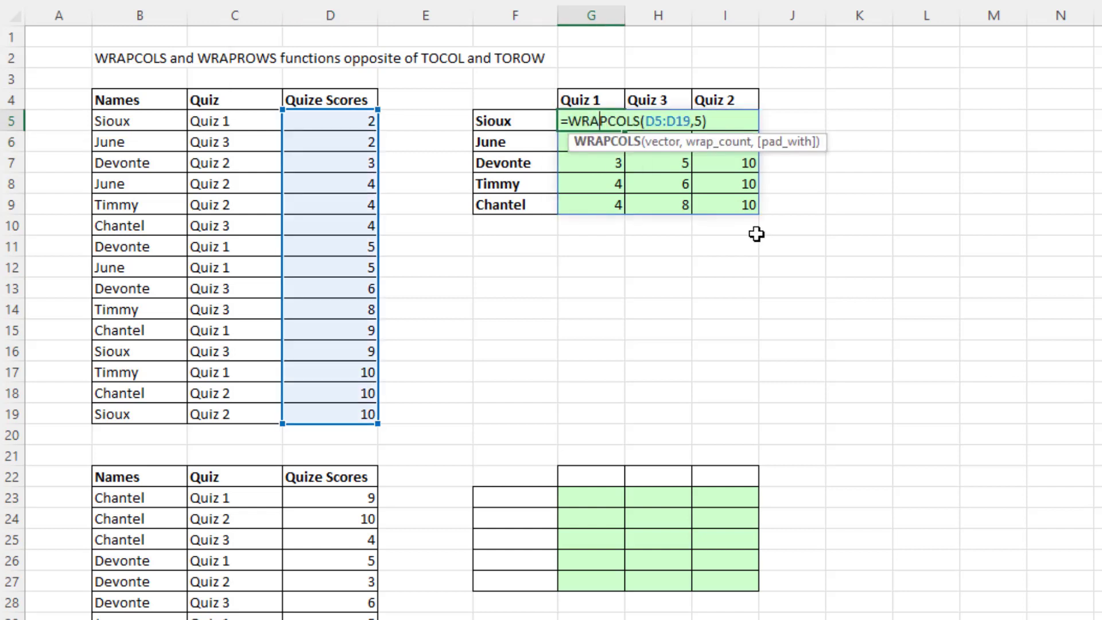
key("ctrl+z")
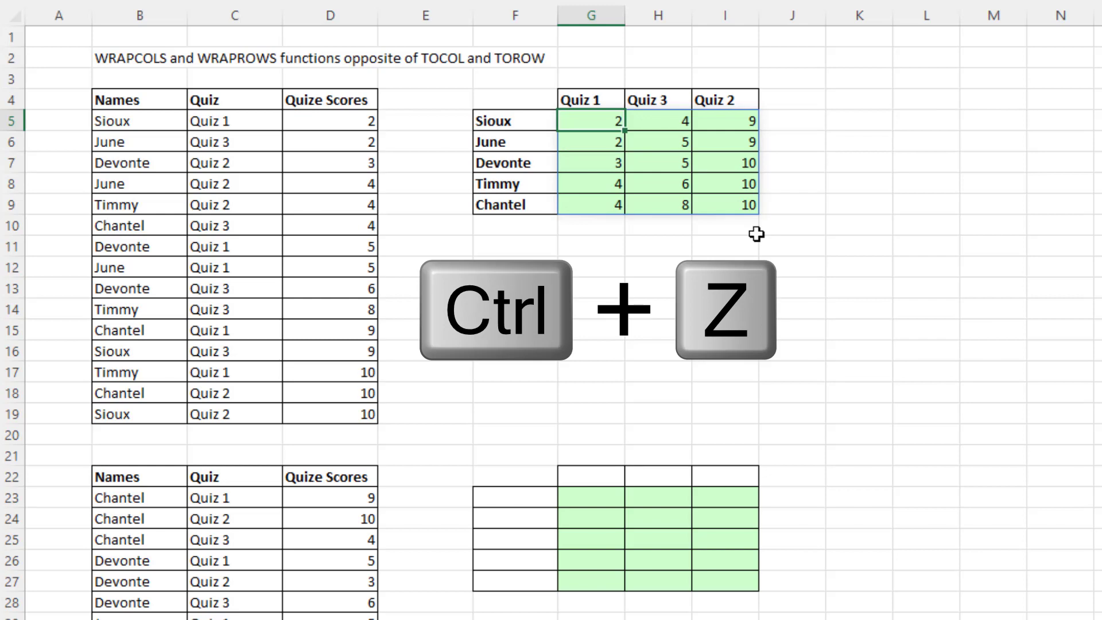
key("ctrl+z")
scroll(232, 301, "down", 3)
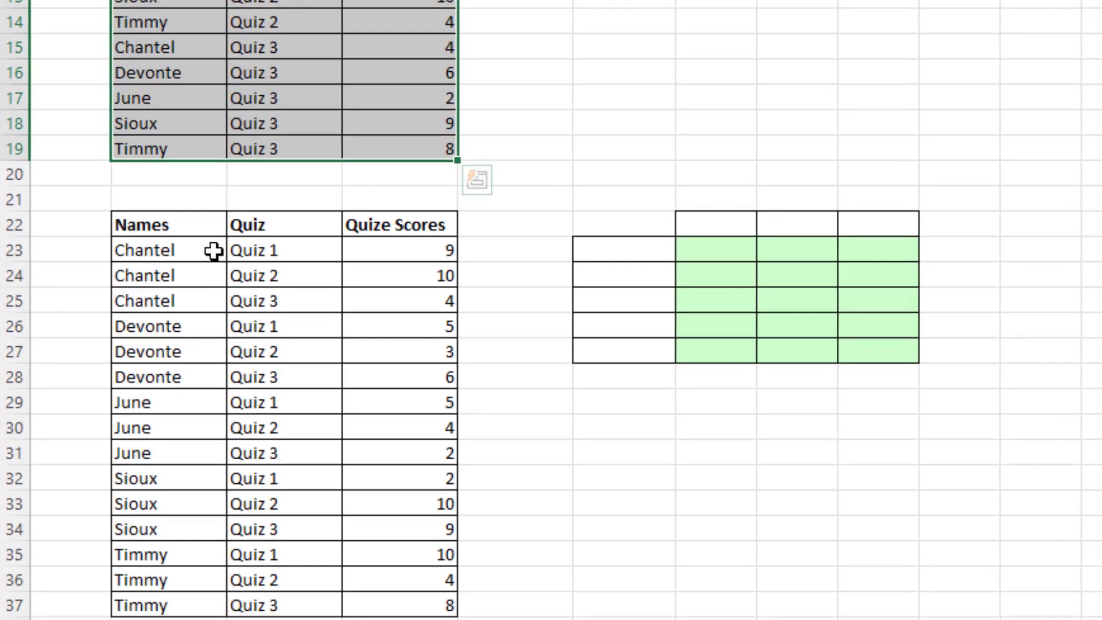
Enter =WRAPROWS(D23:D37,3) in G23 to arrange the lower scores into five rows of three.
left_click(710, 254)
type("=")
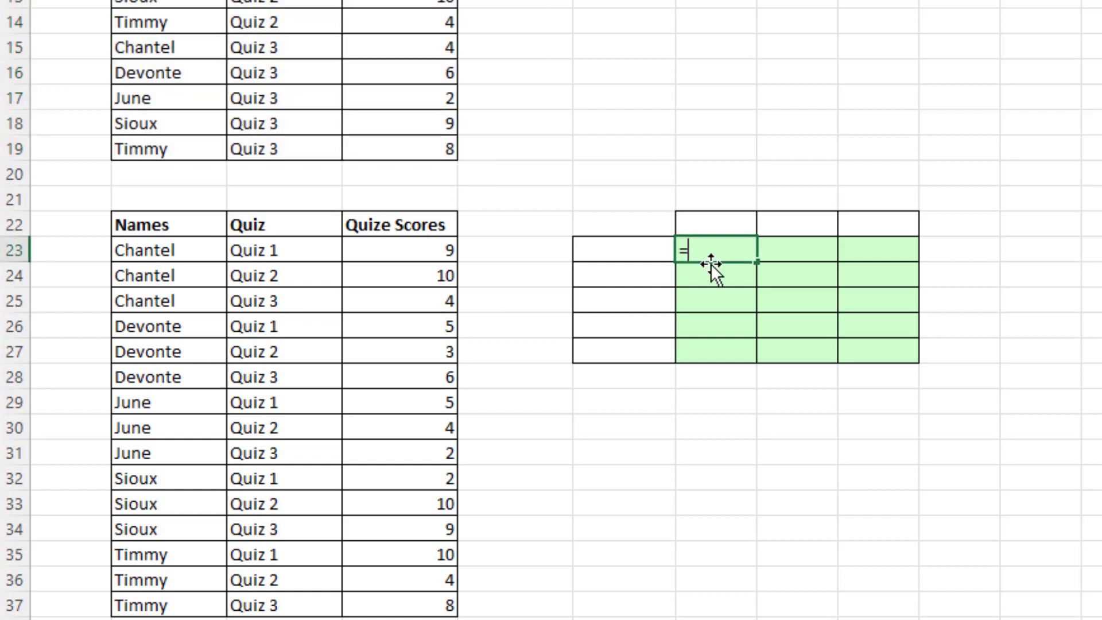
type("w")
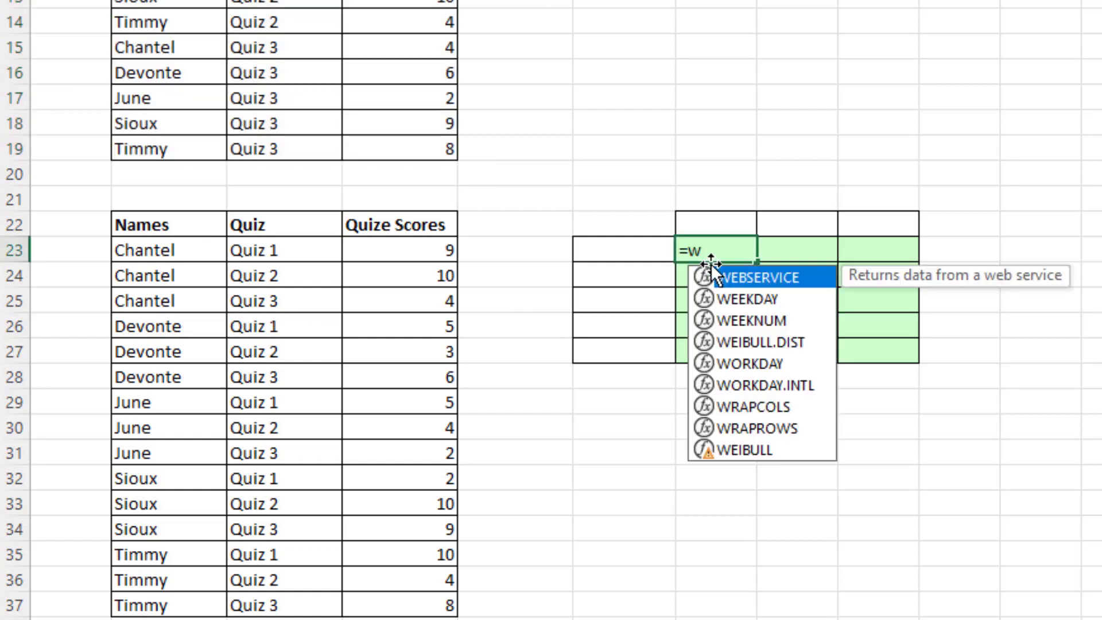
type("raprows(")
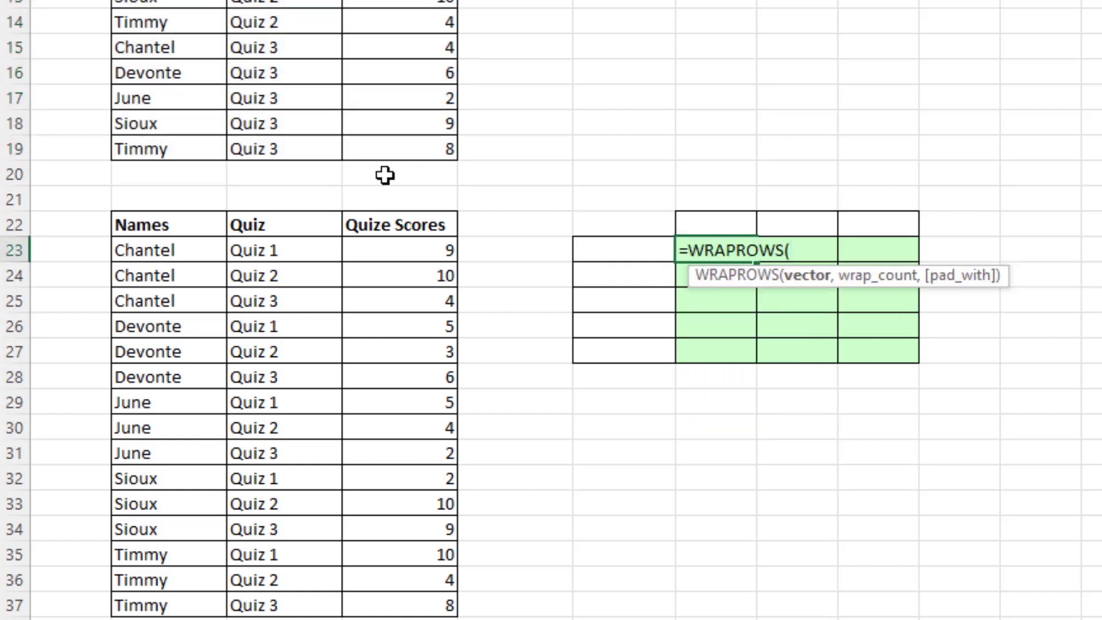
left_click(392, 250)
left_click_drag(448, 250, 456, 540)
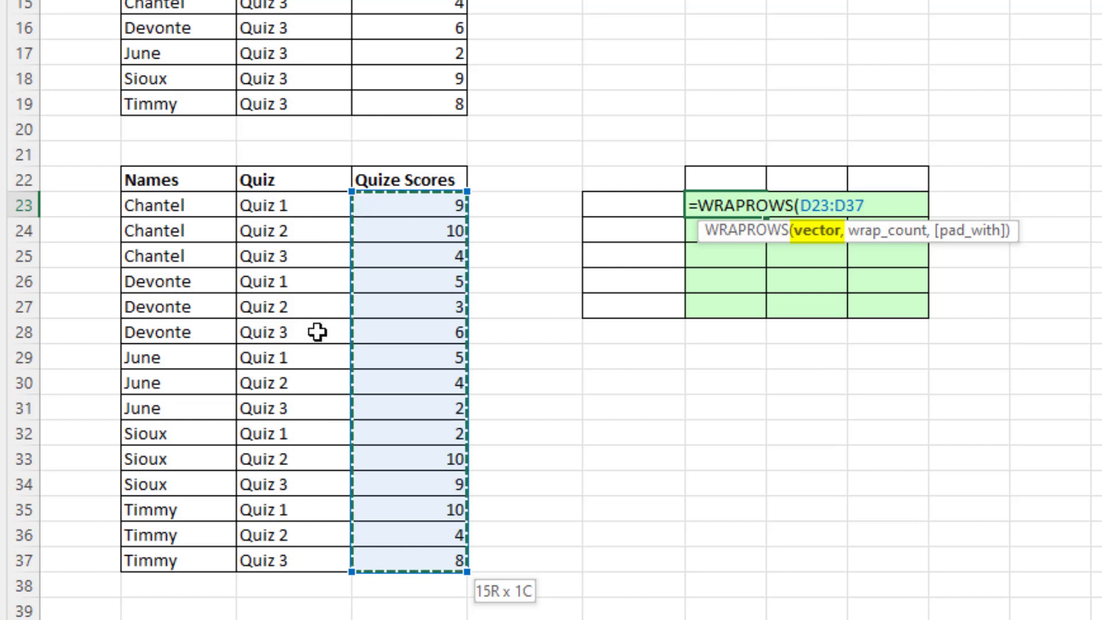
type(",")
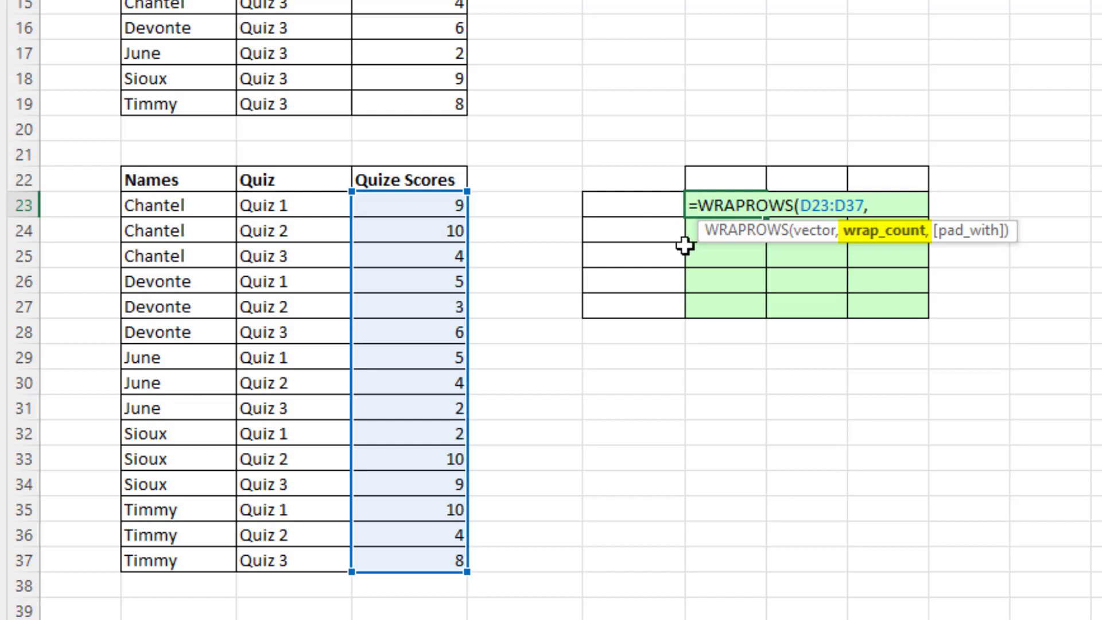
type("3")
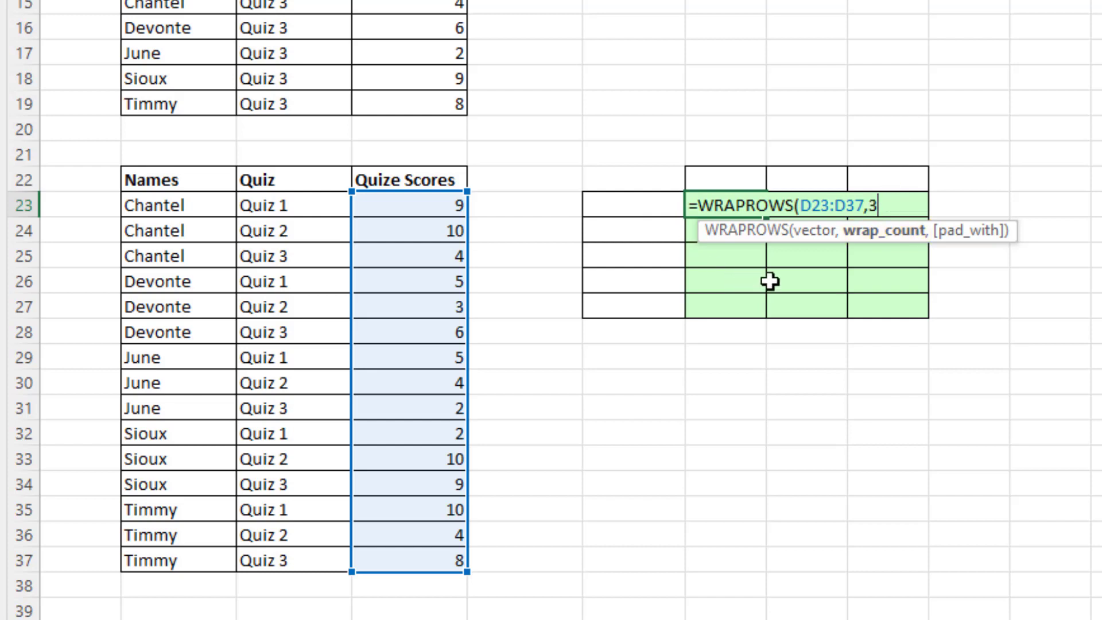
key("Return")
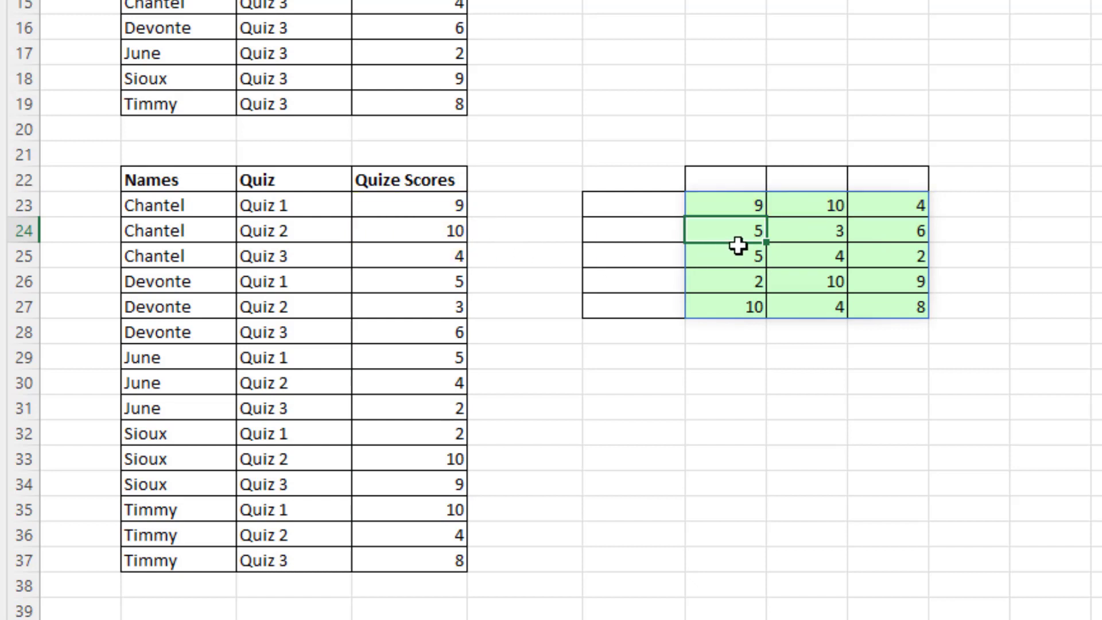
type("=TRANSPOSE(UNIQUE(C23:C27")
Spill Quiz 1–3 headers across H22 with =TRANSPOSE(UNIQUE(C23:C36)).
left_click_drag(293, 205, 289, 544)
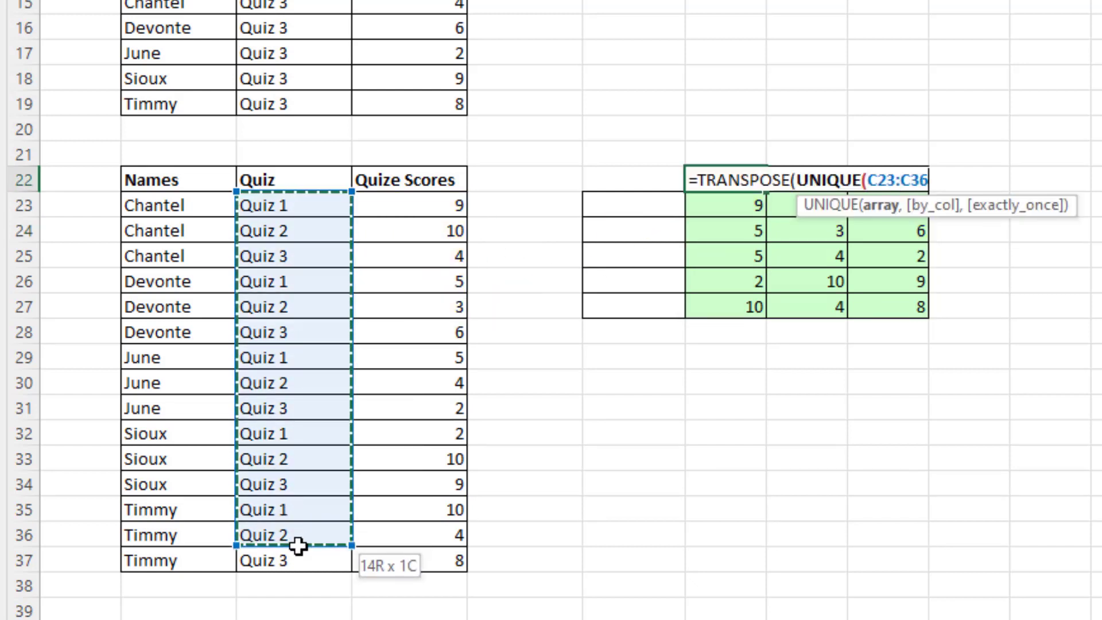
type("))")
key("Return")
List the unique student names down G23 with =UNIQUE(B23:B37) and check June's Quiz 2 score of 4.
left_click(632, 205)
type("=UNIQUE(")
left_click_drag(155, 205, 190, 554)
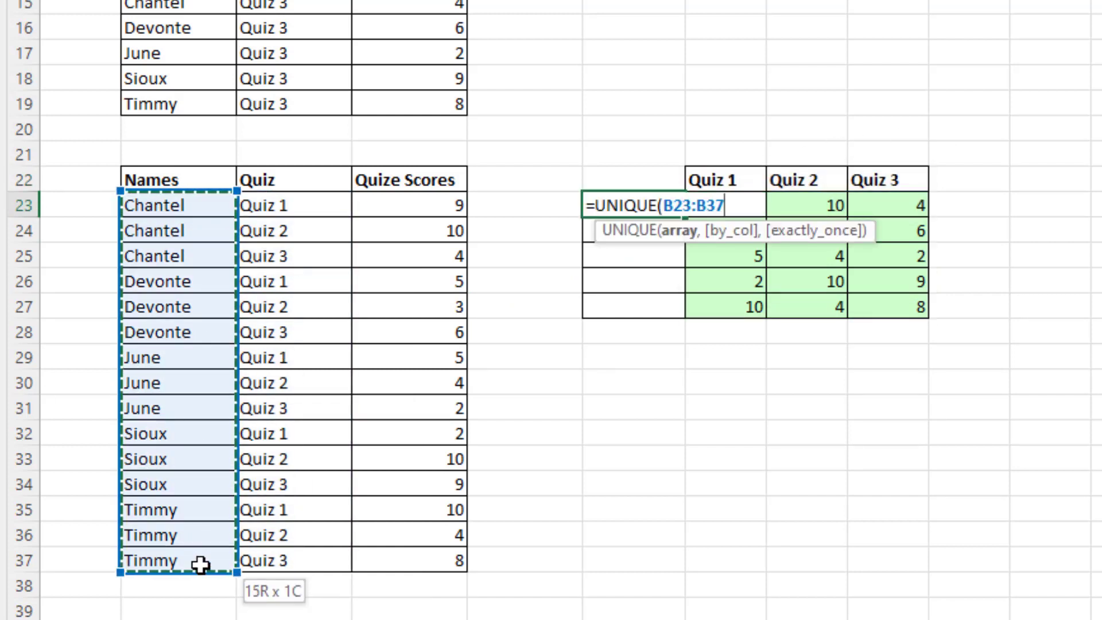
key("Return")
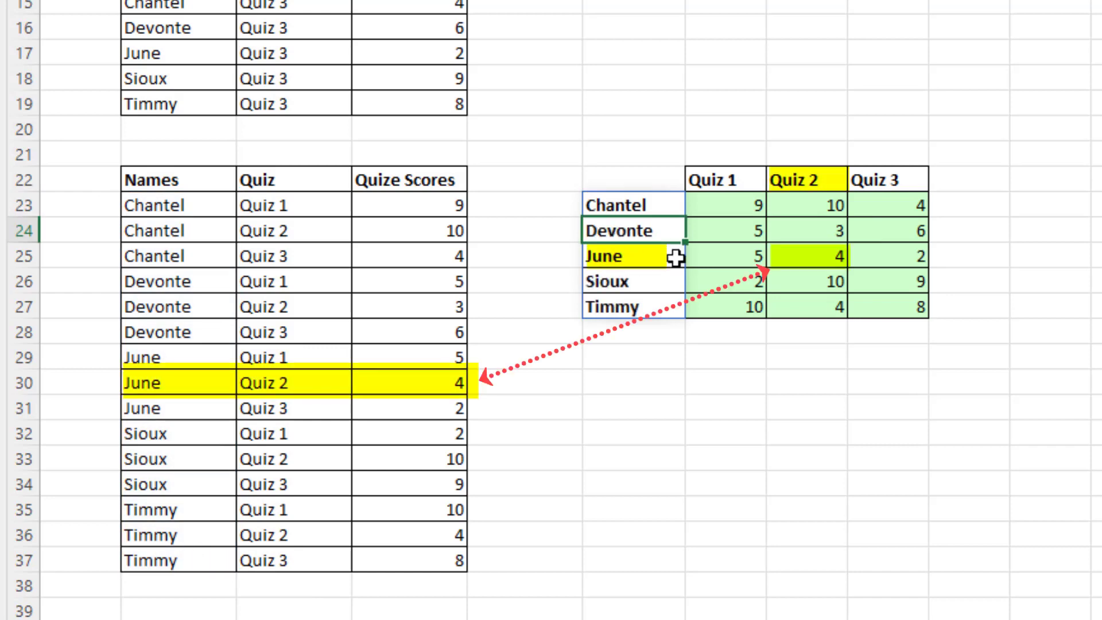
left_click(836, 256)
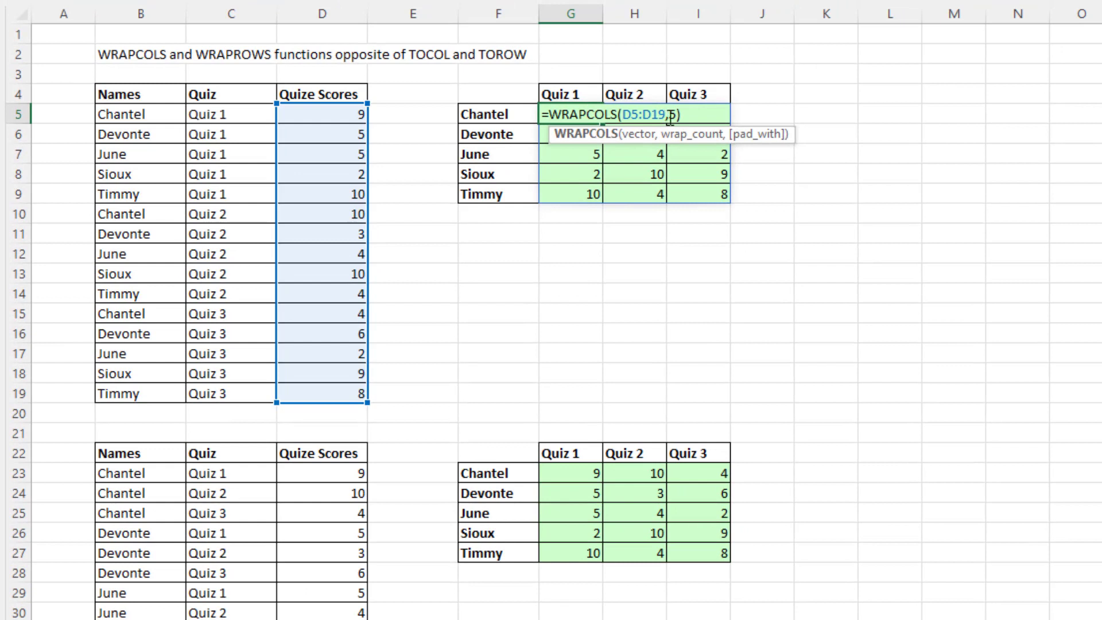
Try a wrap count of 6 in the WRAPCOLS formula and pad the #N/A gaps with "".
left_click_drag(669, 114, 679, 115)
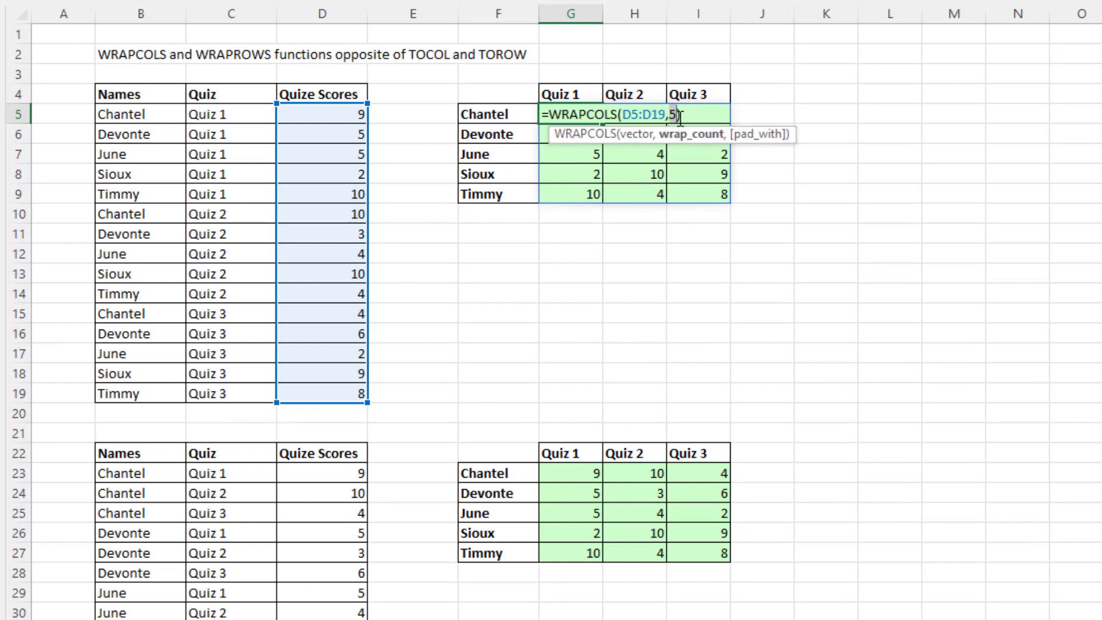
type("6")
key("Return")
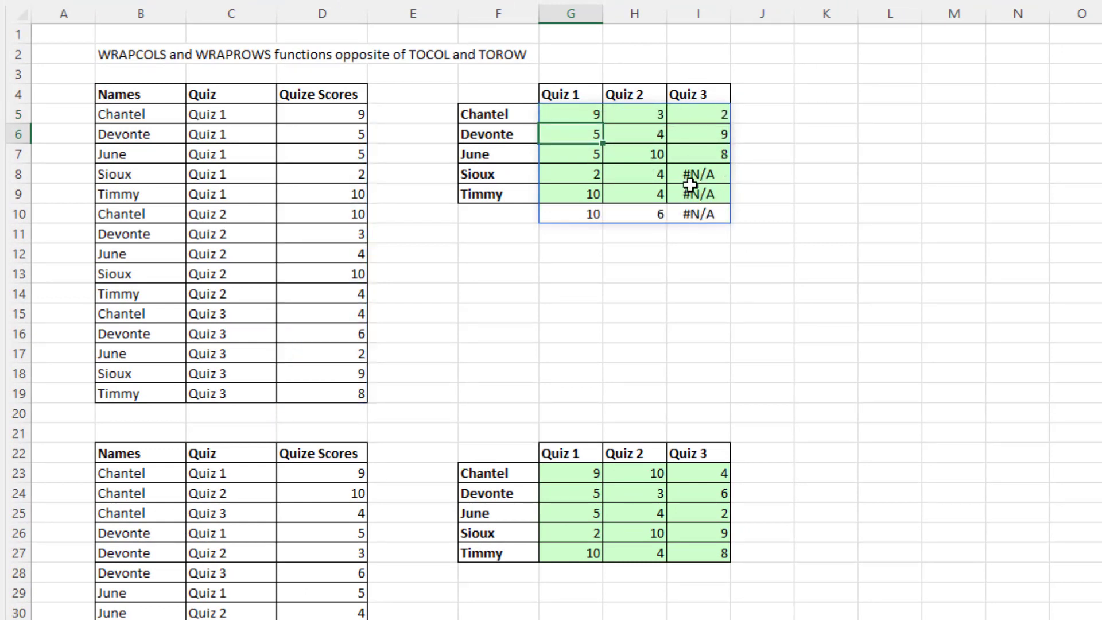
double_click(586, 114)
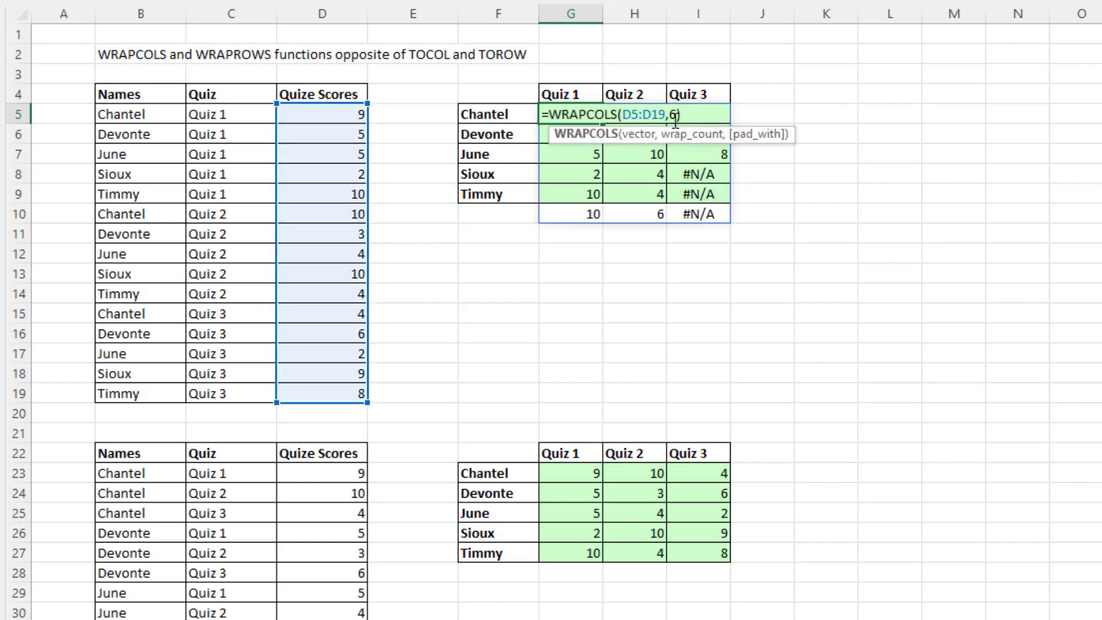
type(",")
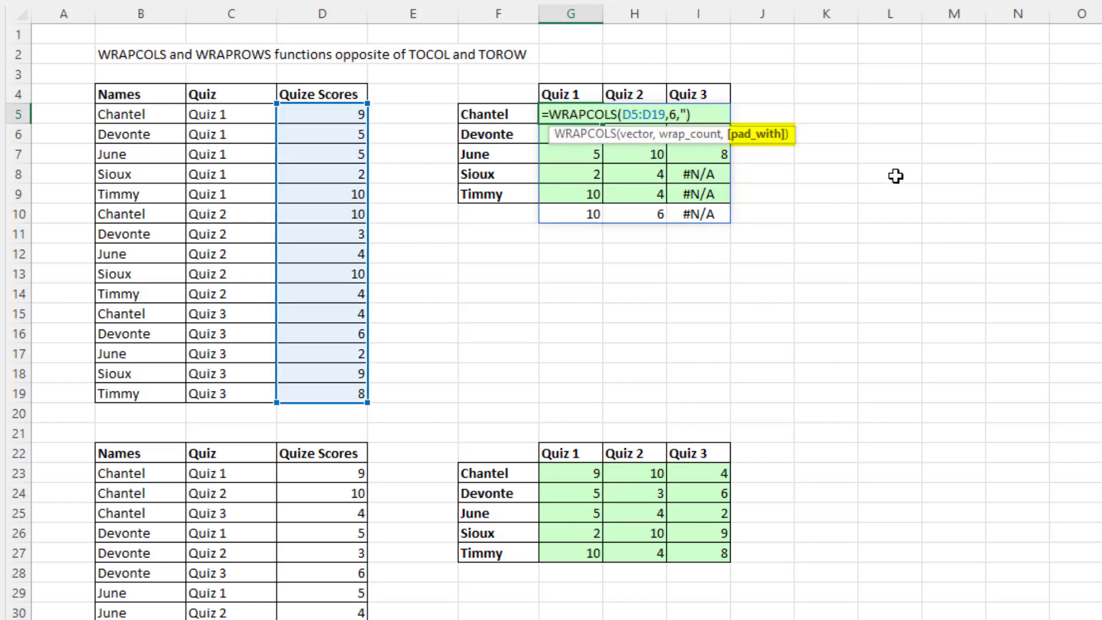
key("ctrl+Return")
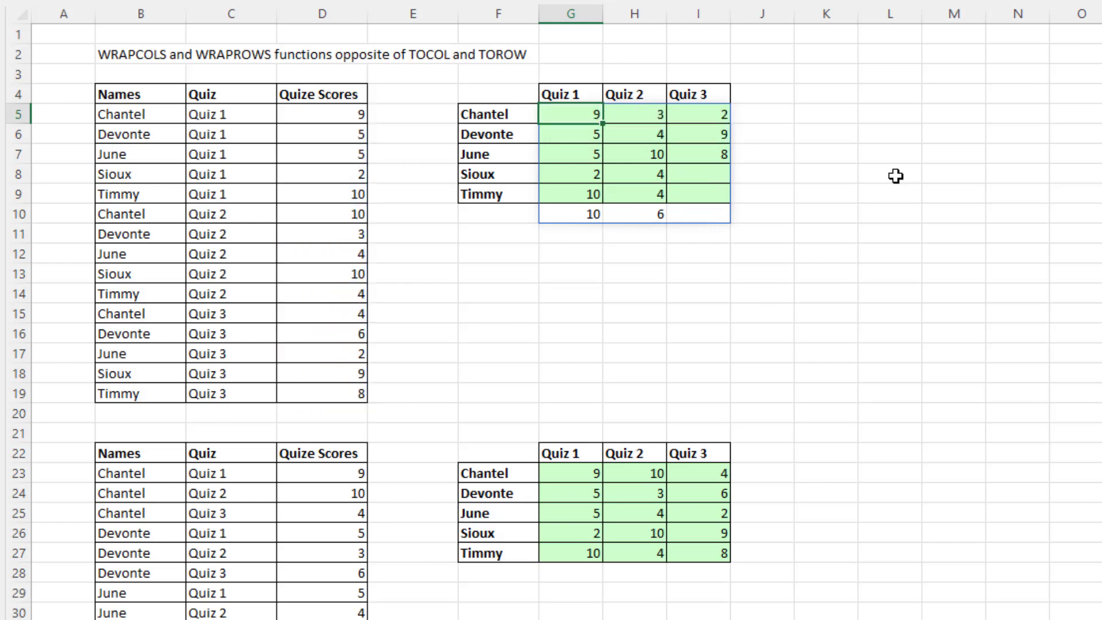
Undo back to the five-row wrap and show the Old School INDEX formula in K5.
key("ctrl+z")
key("ctrl+z")
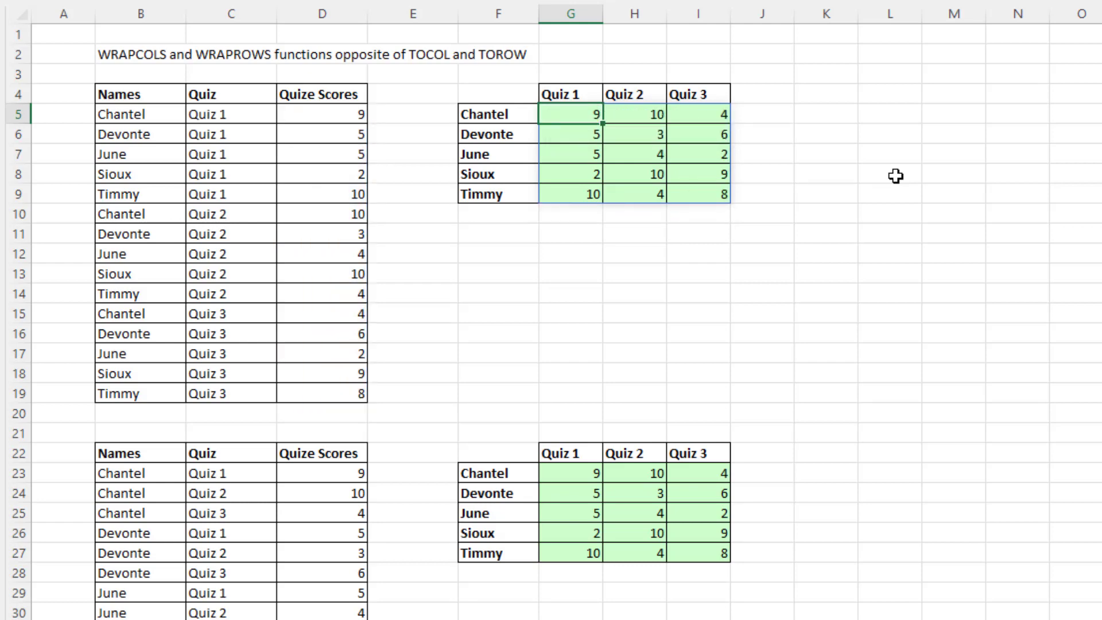
key("F2")
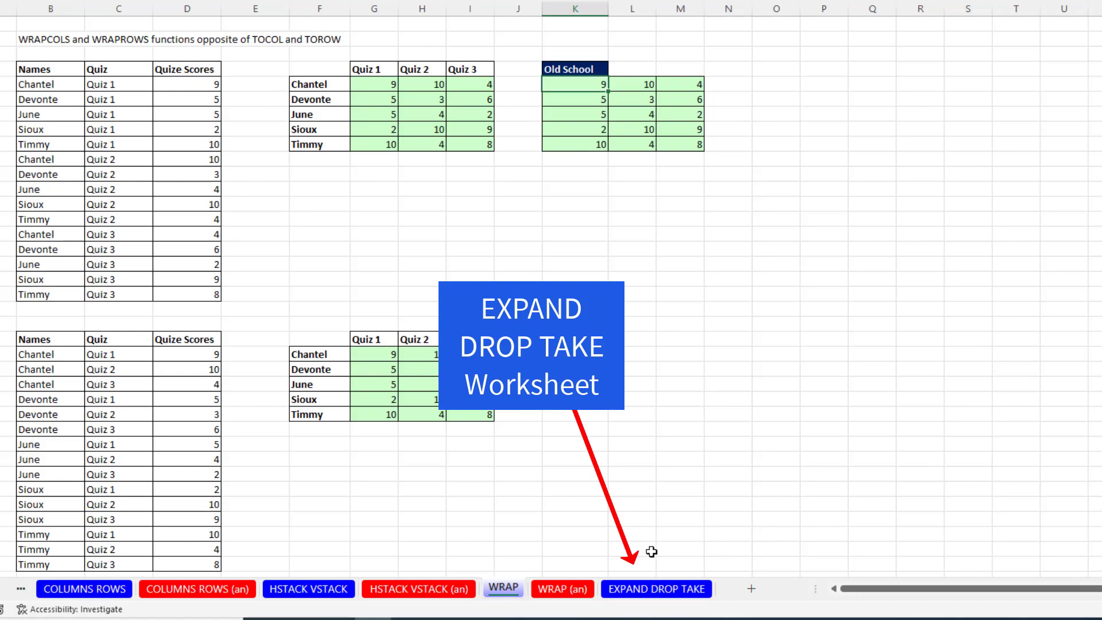
Switch to the EXPAND DROP TAKE sheet.
left_click(657, 588)
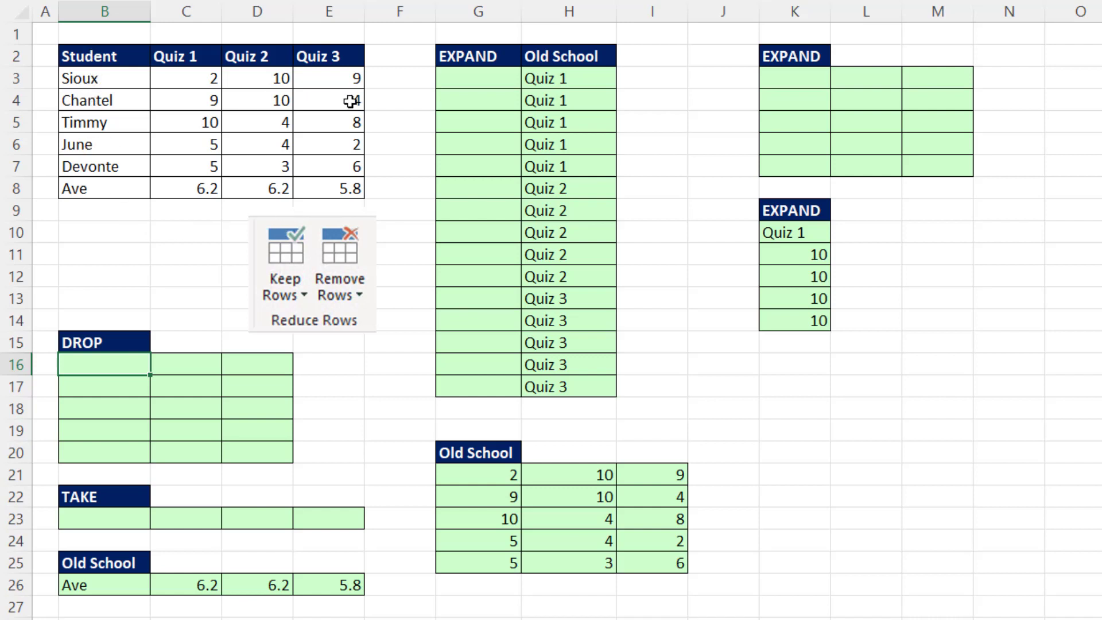
type("=dro")
Enter =DROP(B2:E8,1,1) in B16 to spill the table without its header row and names column.
key("Tab")
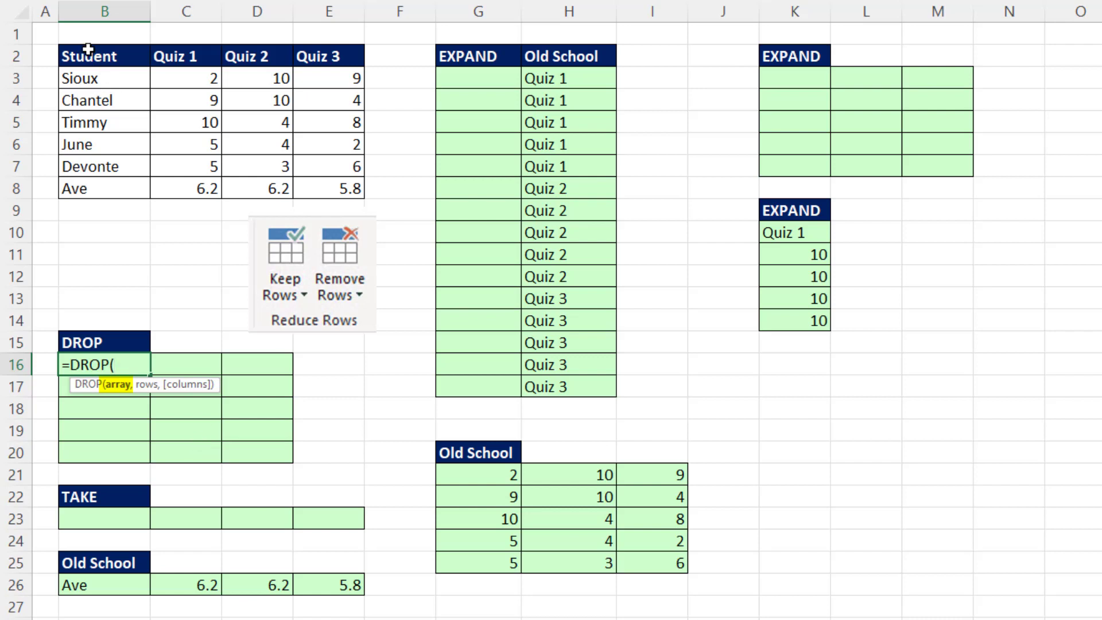
left_click_drag(90, 55, 304, 189)
type(",1")
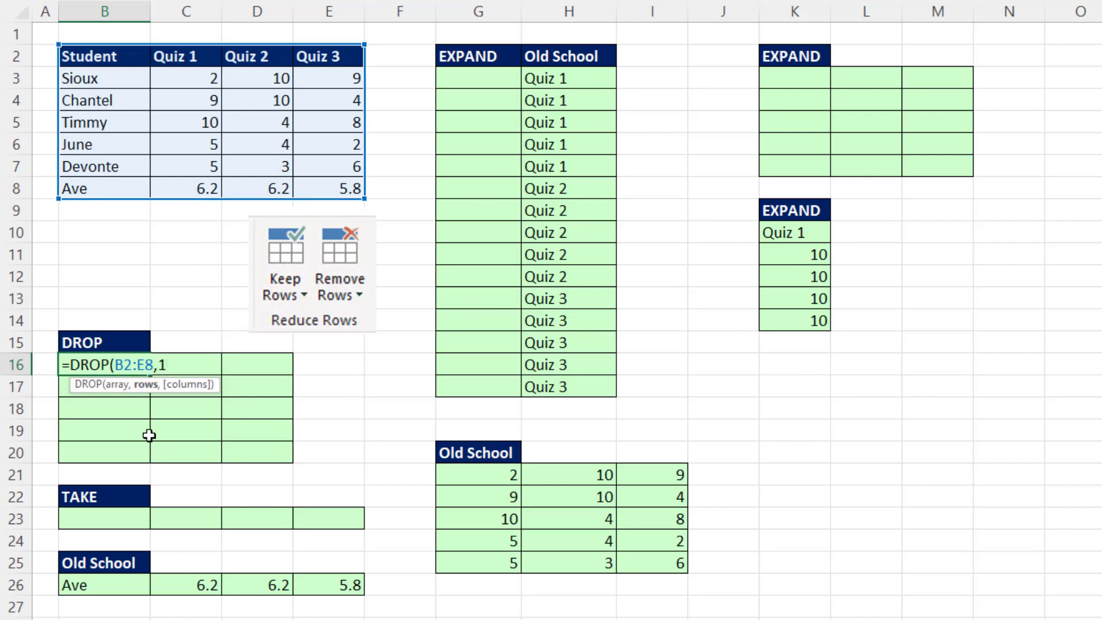
type(",")
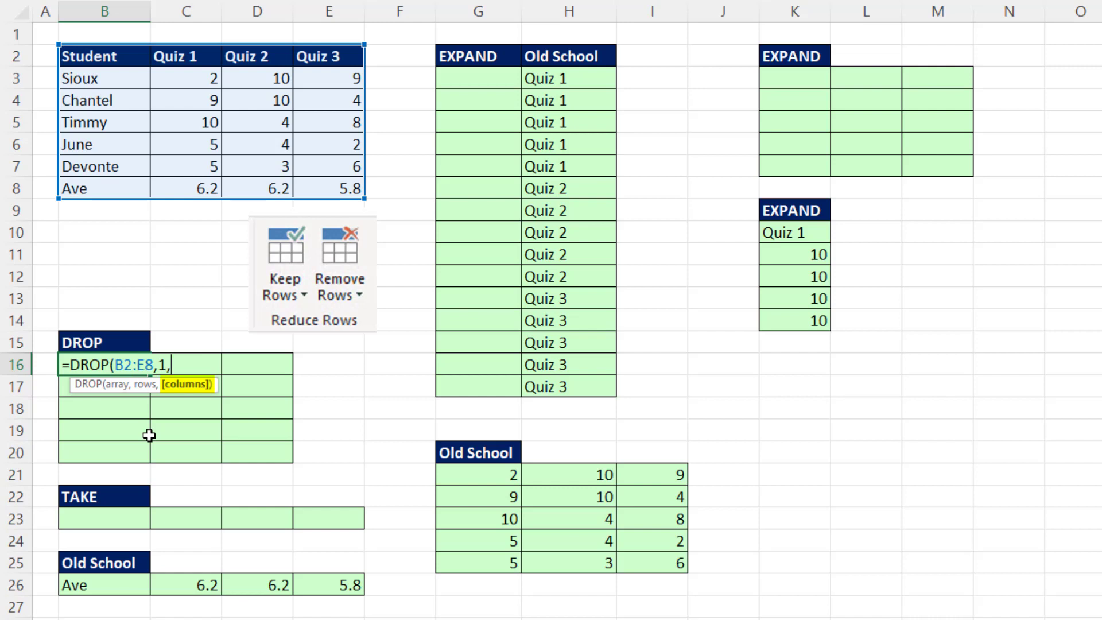
type(")")
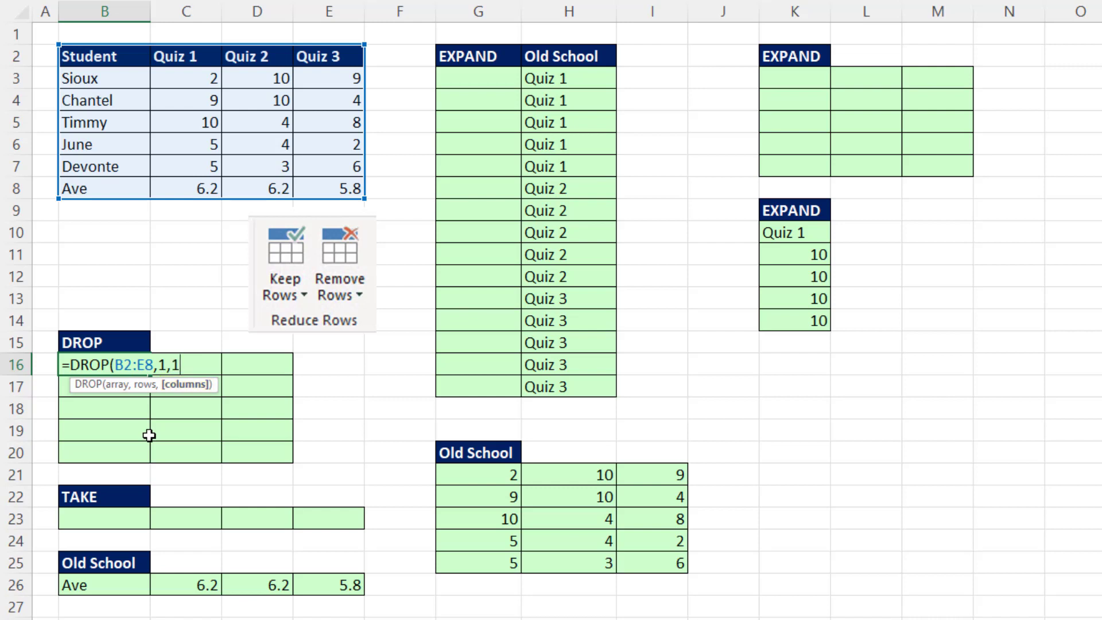
key("Return")
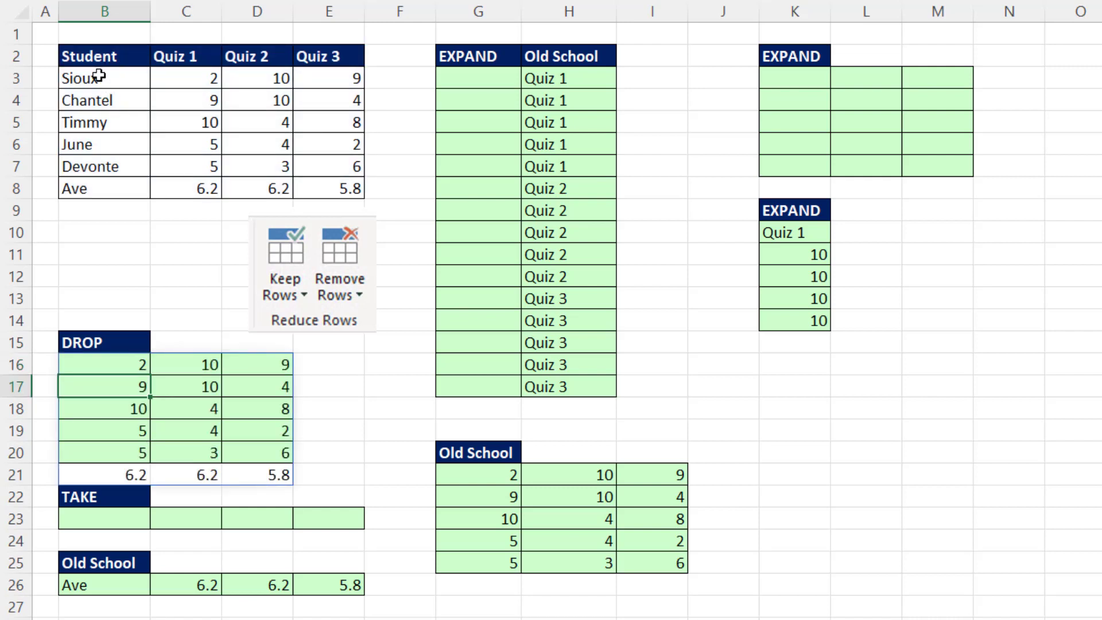
Nest the formula as =DROP(DROP(B2:E8,1,1),-1) so the Ave row is removed too.
left_click(121, 365)
key("F2")
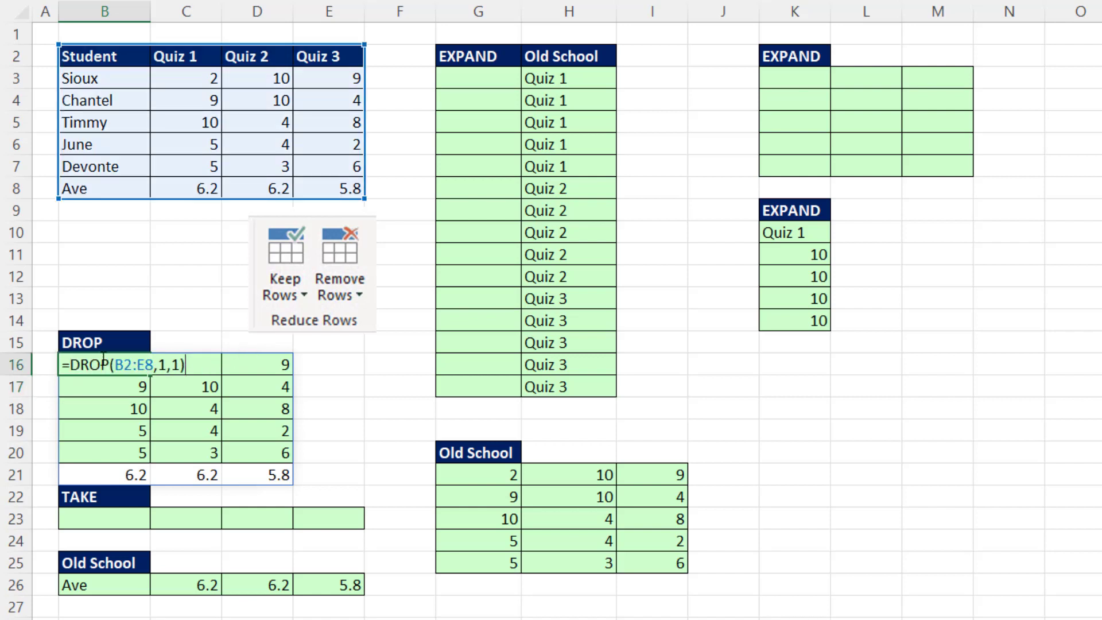
type("DROP(B2:E8")
type(",-1")
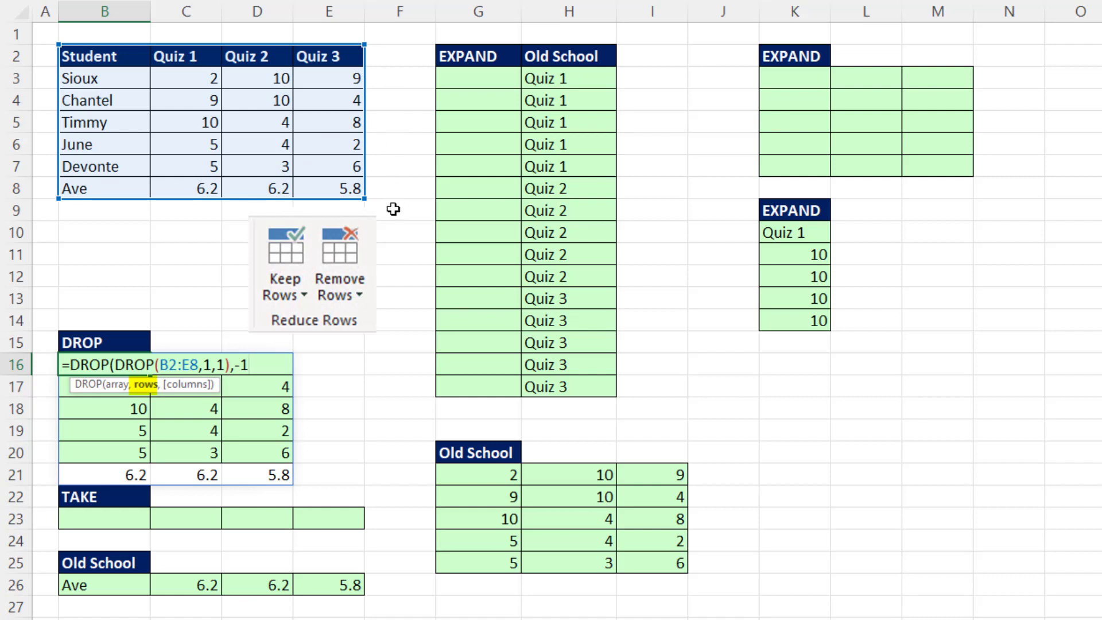
type(")")
key("ctrl+Return")
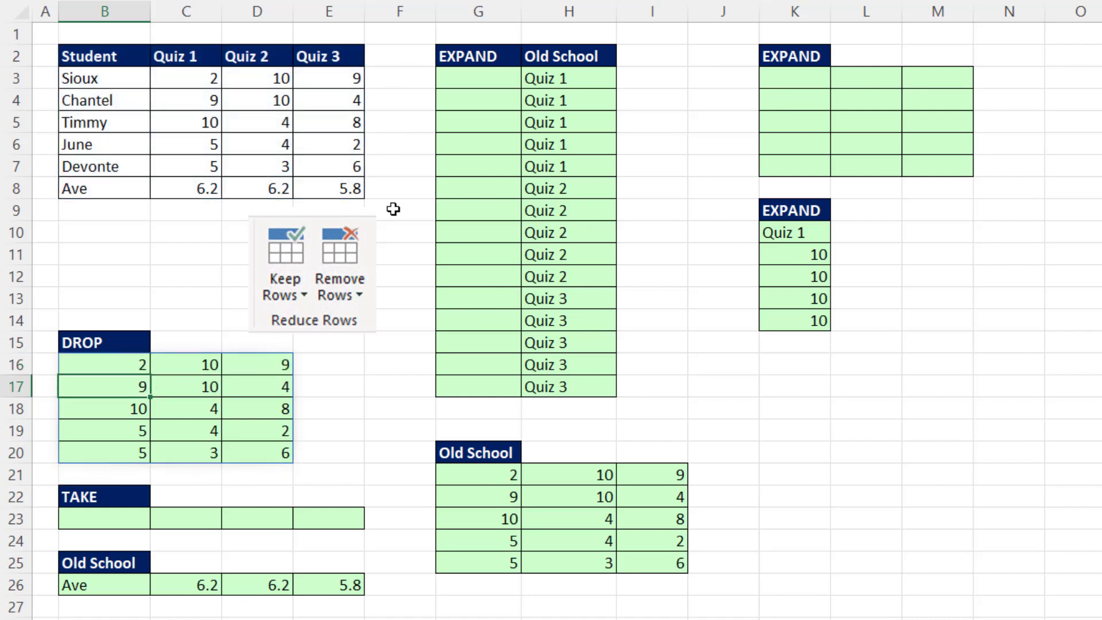
double_click(104, 365)
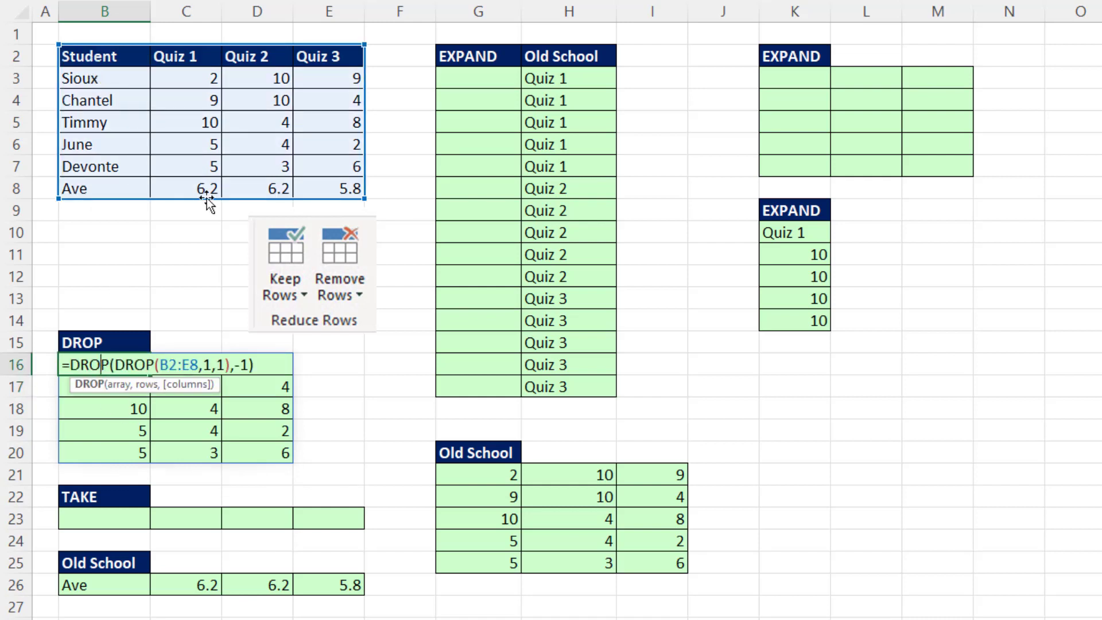
key("Escape")
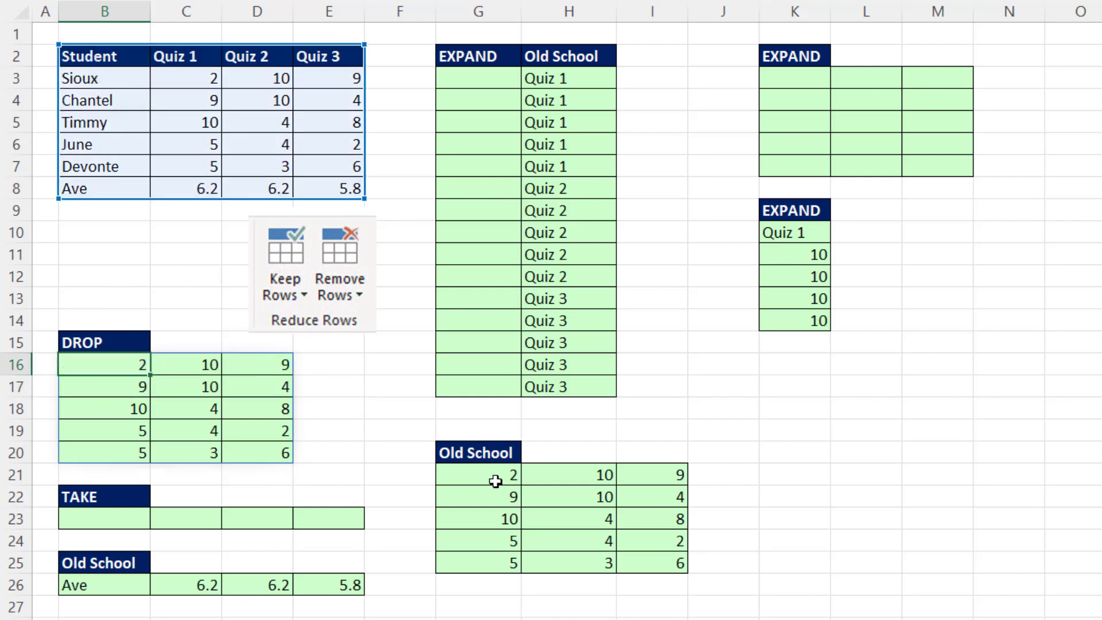
Compare the old-school score formula in G21 with the nested DROP in B16.
left_click(495, 481)
double_click(494, 482)
key("Escape")
double_click(103, 364)
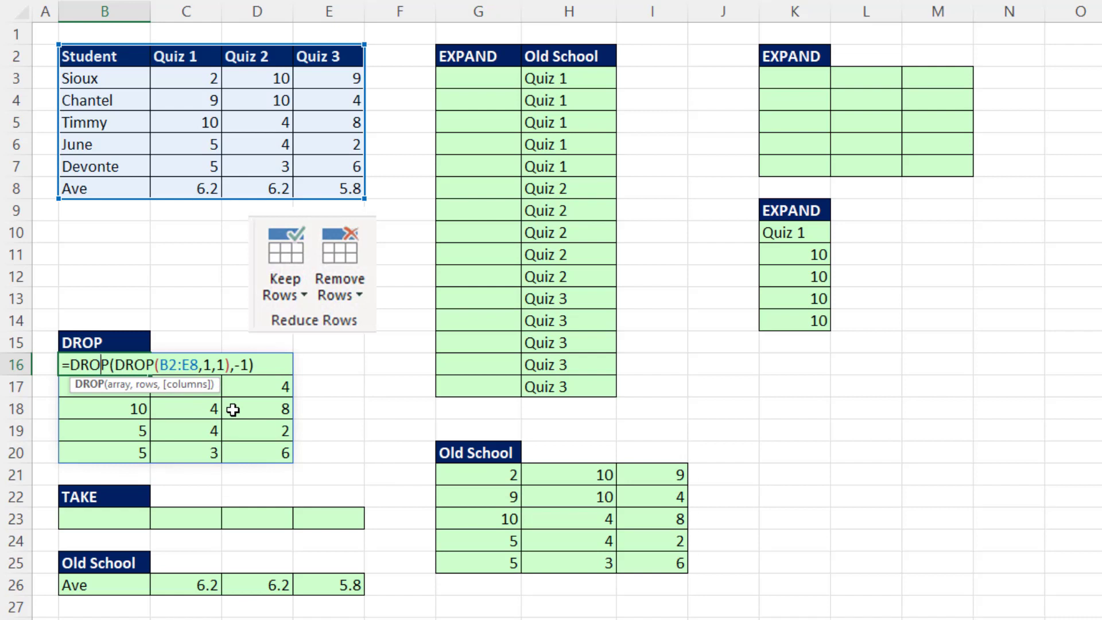
Enter =TAKE(B2:E8,-1) in B23 to pull the last row, Ave 6.2 6.2 5.8.
key("Escape")
left_click(104, 518)
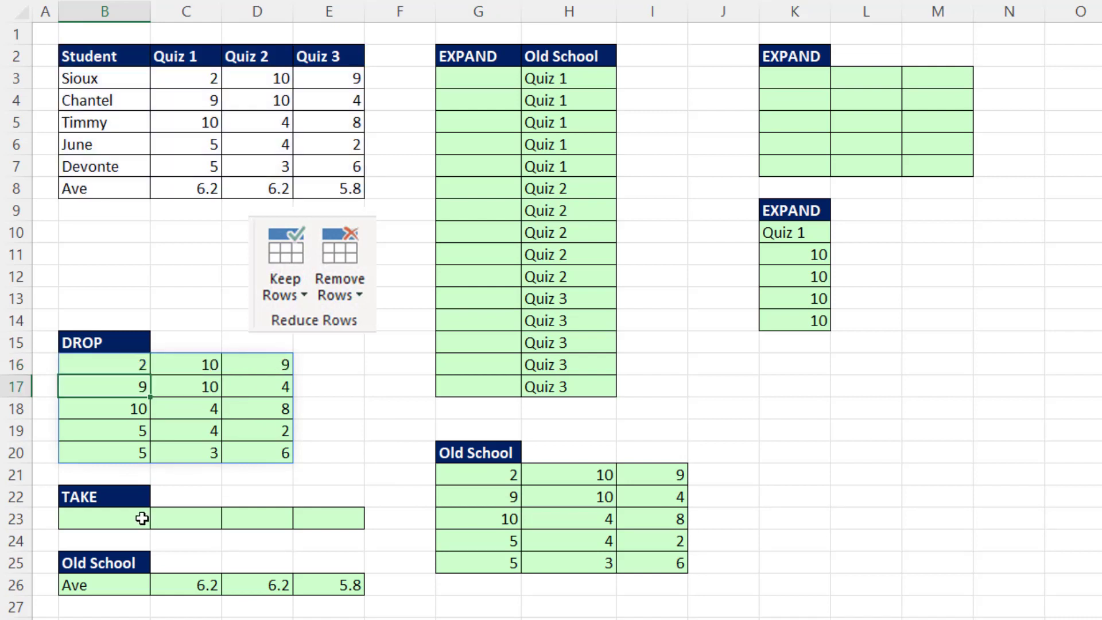
type("=take(")
mouse_move(89, 57)
left_mouse_down()
mouse_move(295, 129)
mouse_move(353, 190)
left_mouse_up()
type(",-1")
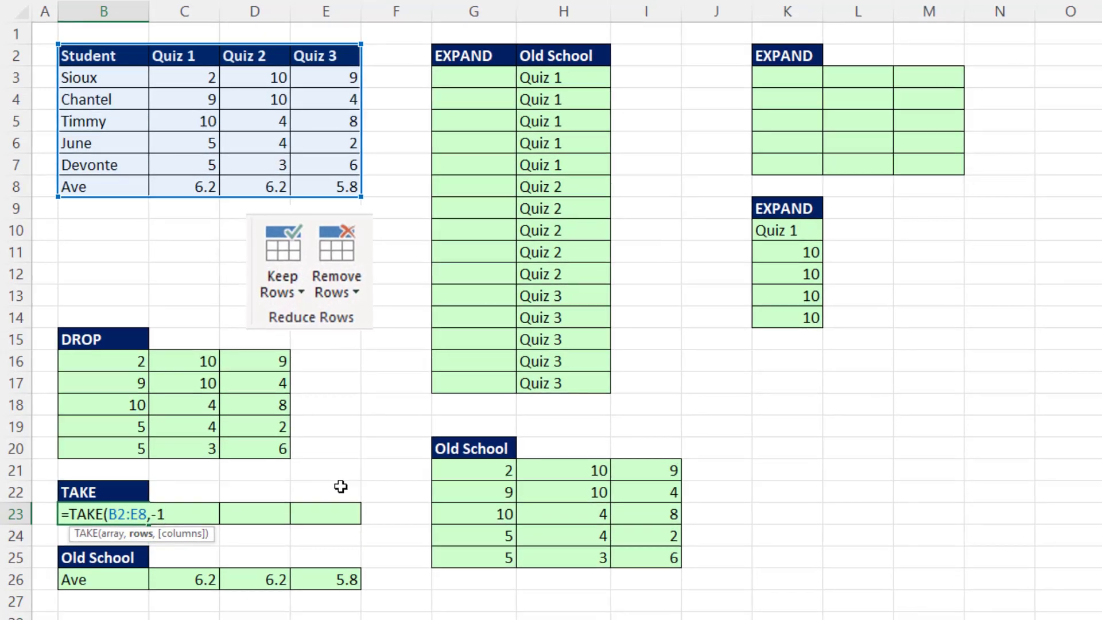
key("Return")
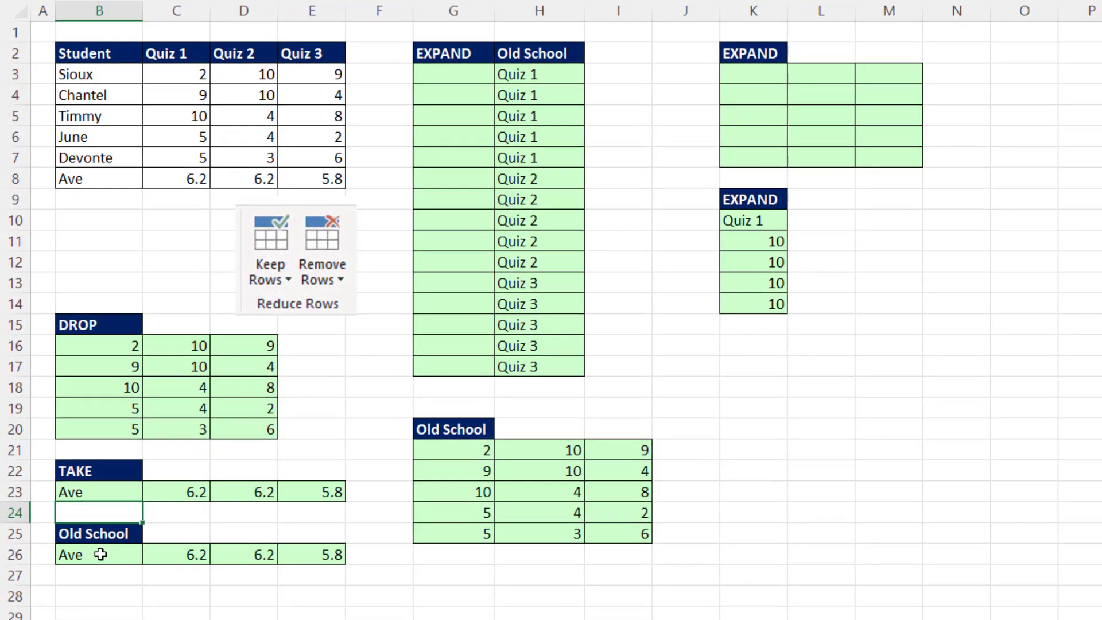
Check B26's INDEX formula, then enter =EXPAND(C2:E2,5) in K3 to extend the quiz headers to five rows.
left_click(100, 554)
key("F2")
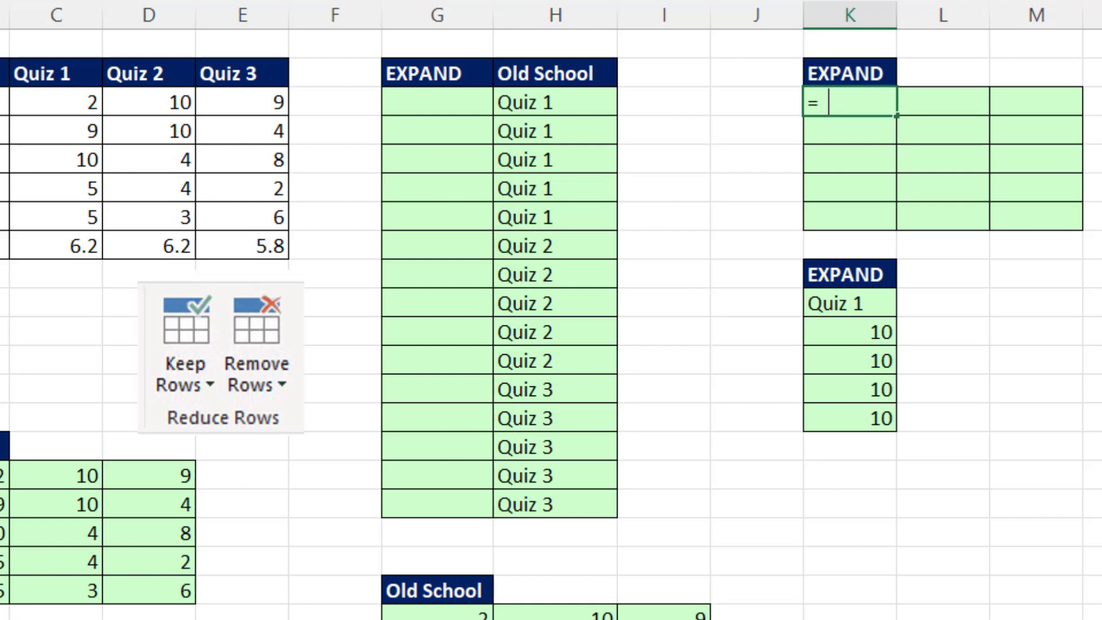
type("=exp")
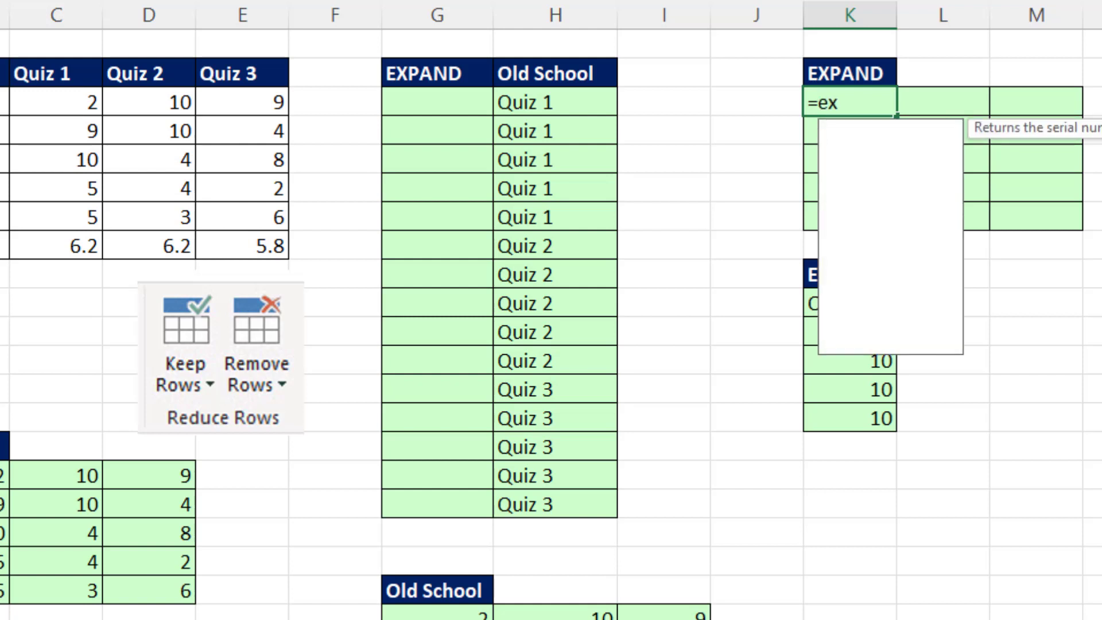
key("Down")
key("Tab")
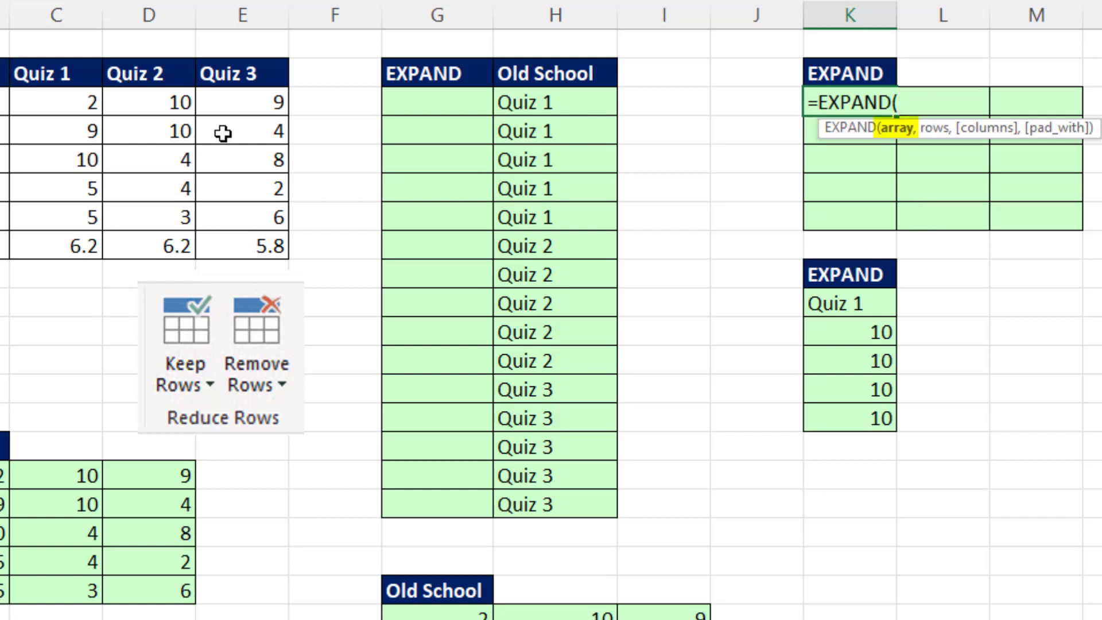
left_click_drag(52, 71, 226, 71)
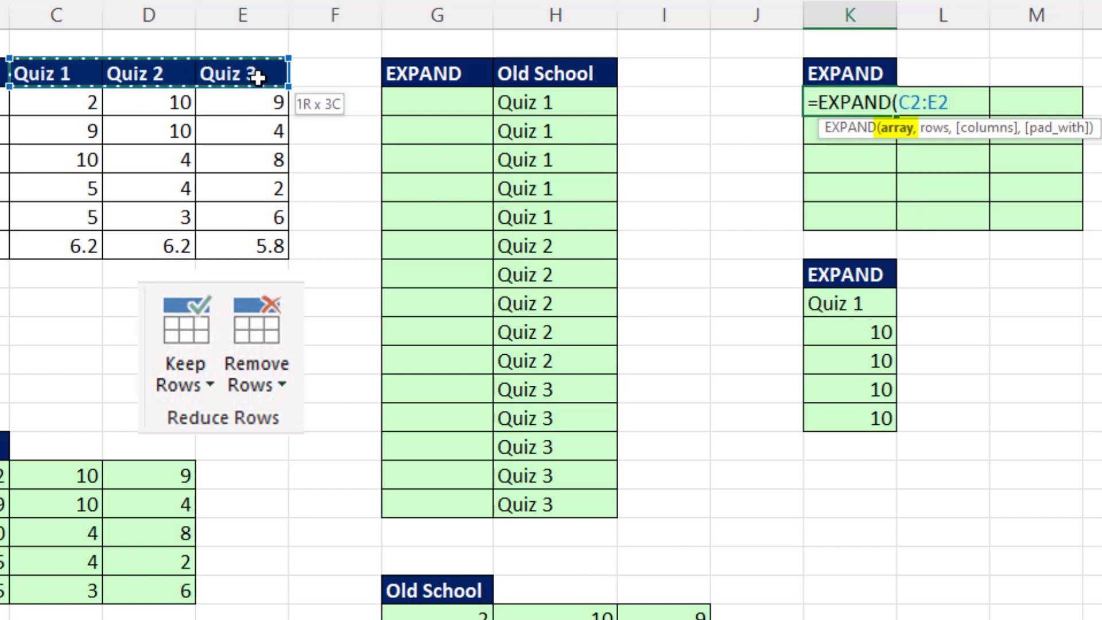
type(",")
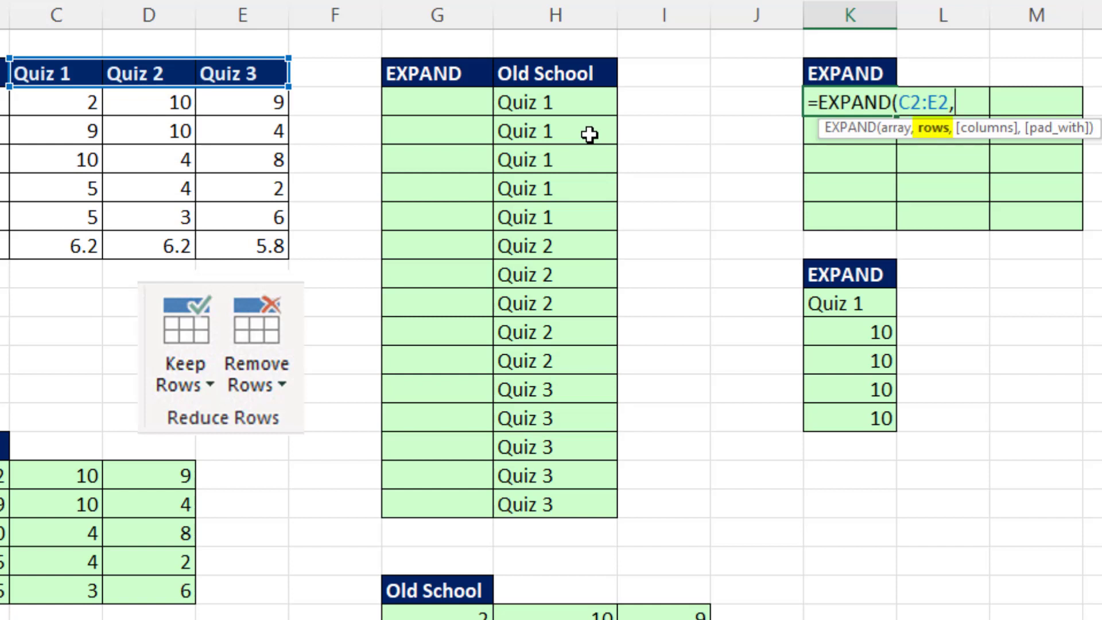
type("5")
key("ctrl+Return")
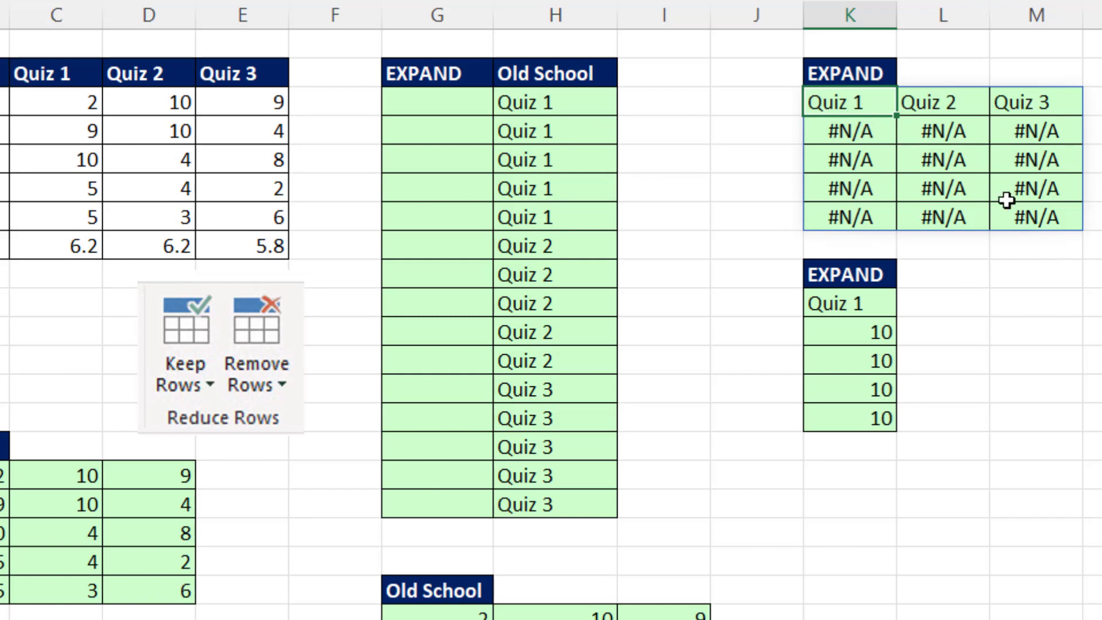
Edit K3 to =EXPAND(C2:E2,5,,7) so the extra rows are padded with 7s.
key("F2")
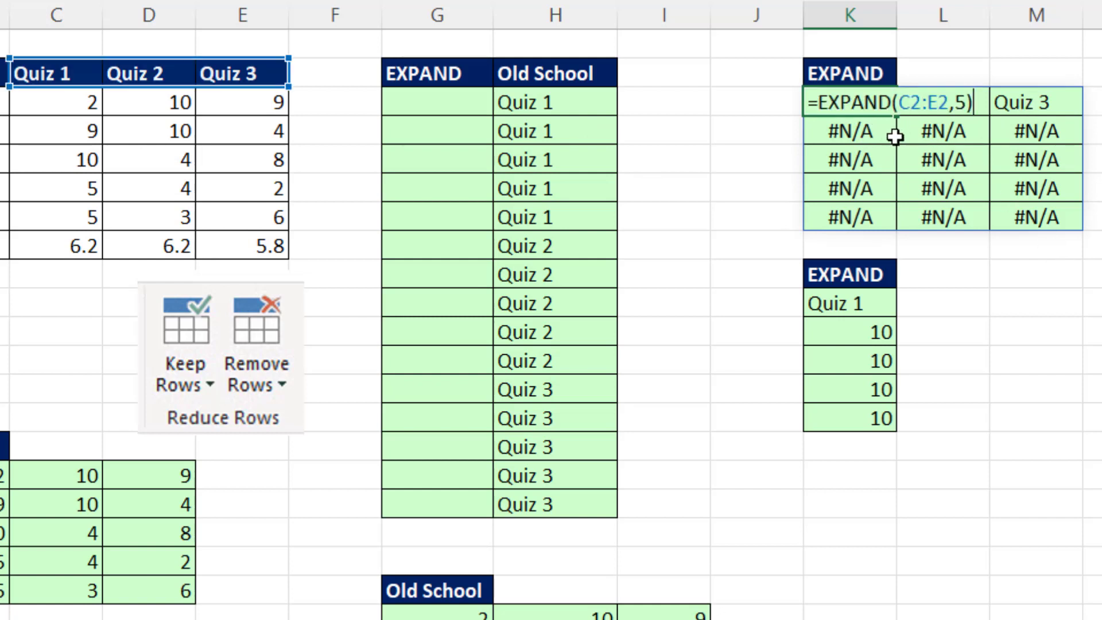
key("BackSpace")
type(",")
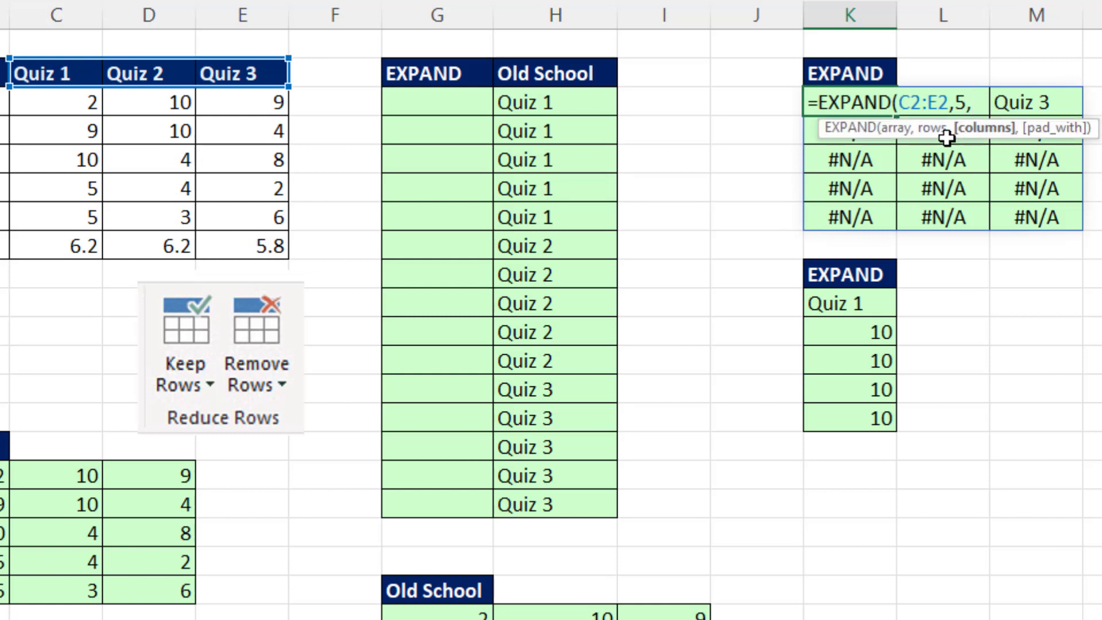
type(",")
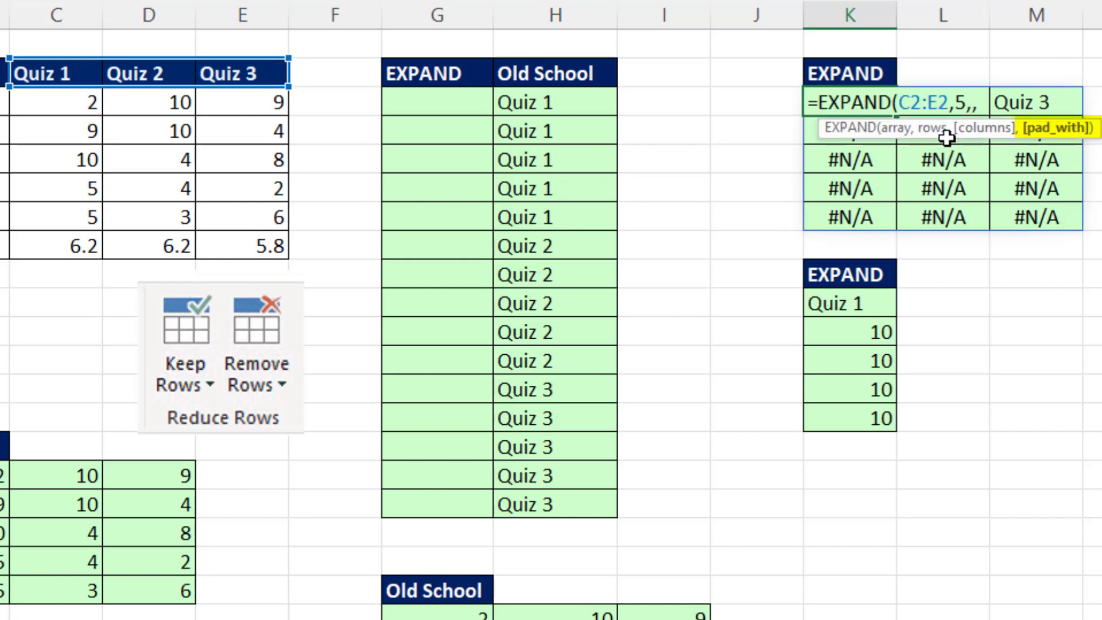
type("7")
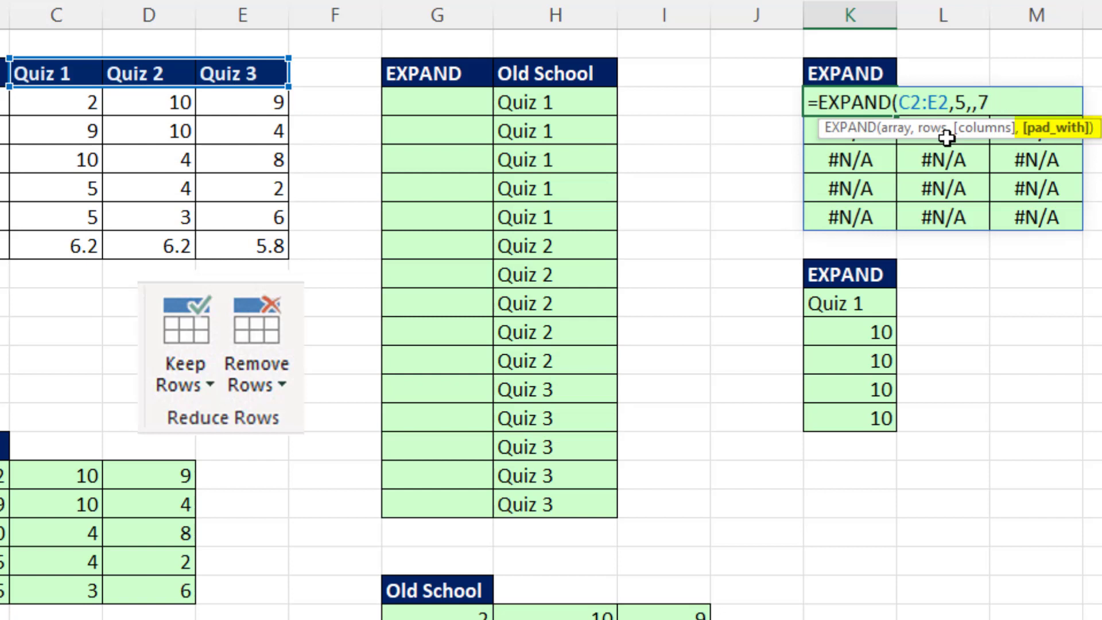
type(")")
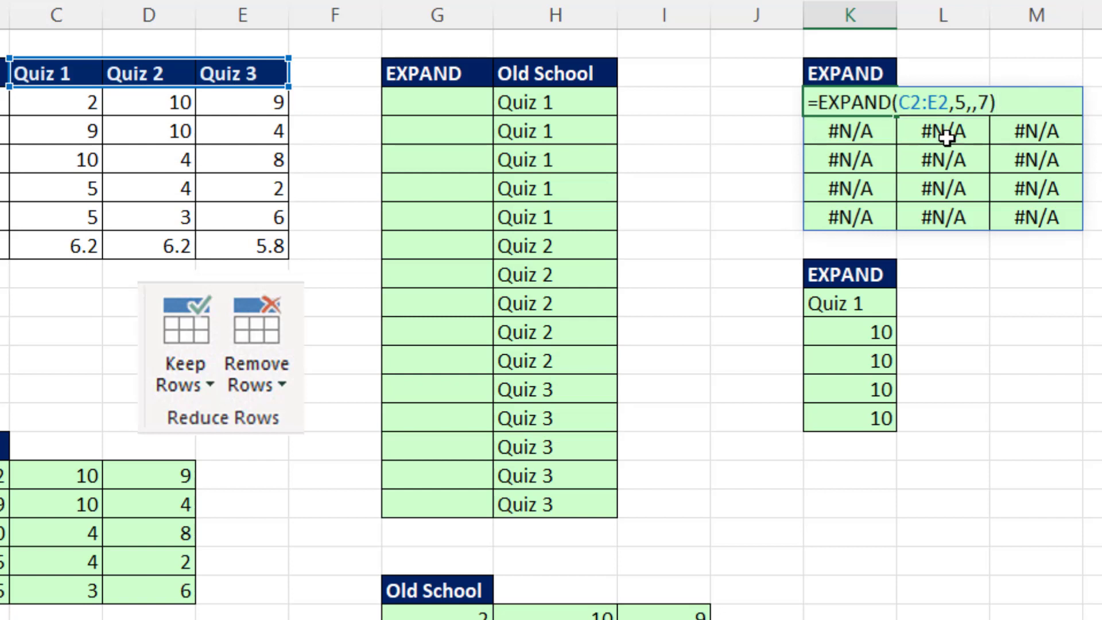
key("Return")
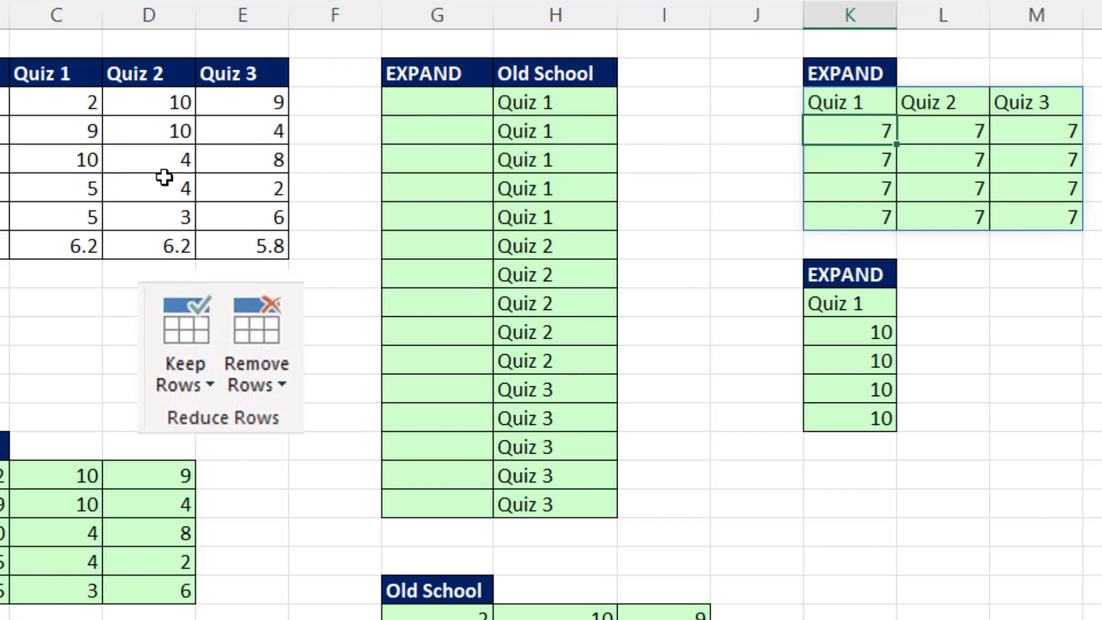
Enter =EXPAND(C2:E2,5) in a cell below the second EXPAND table.
left_click(903, 517)
type("=EXPAND(")
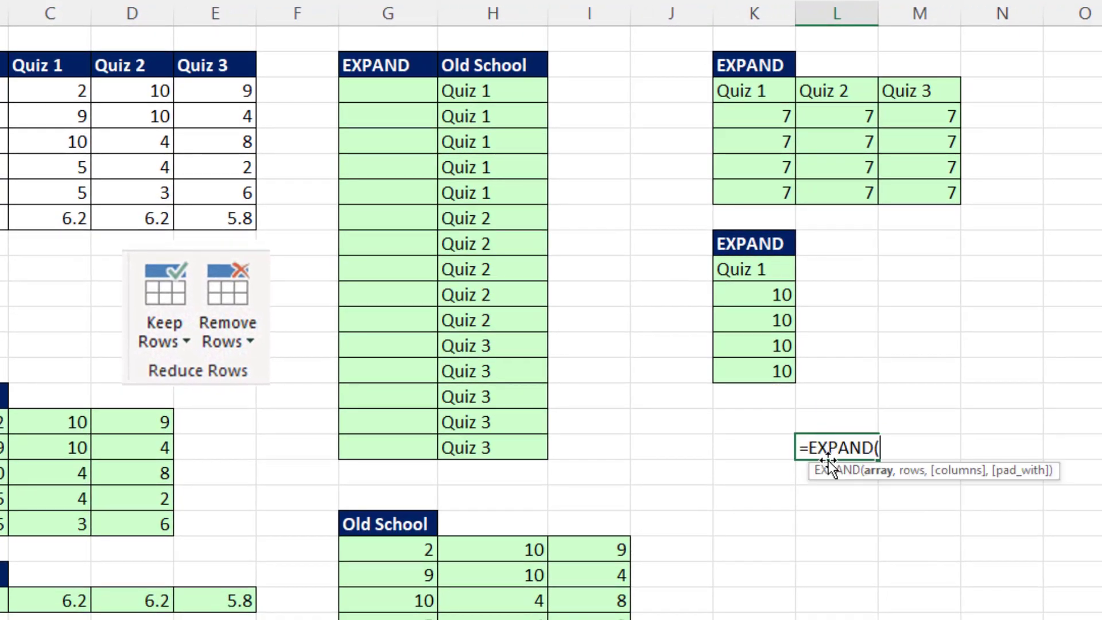
left_click_drag(36, 65, 231, 70)
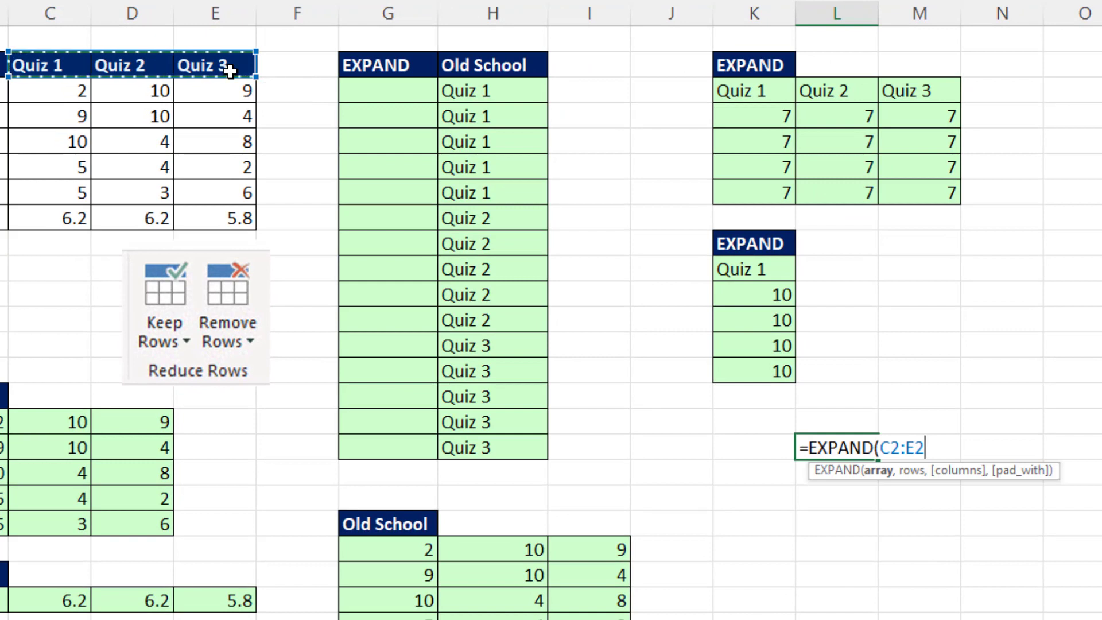
type(",5")
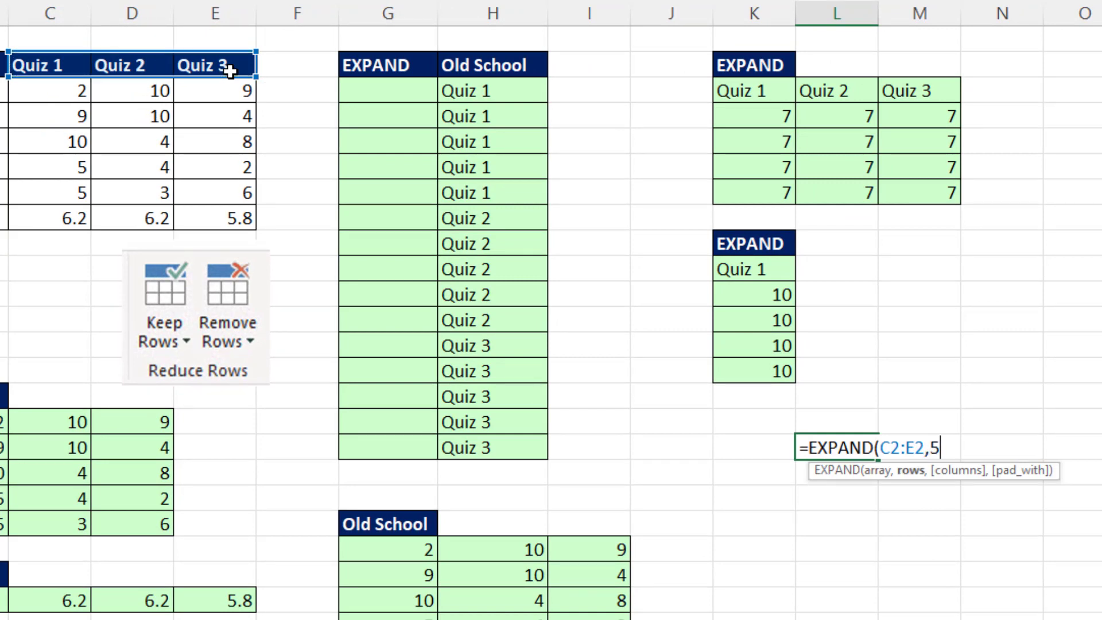
type(")")
key("Return")
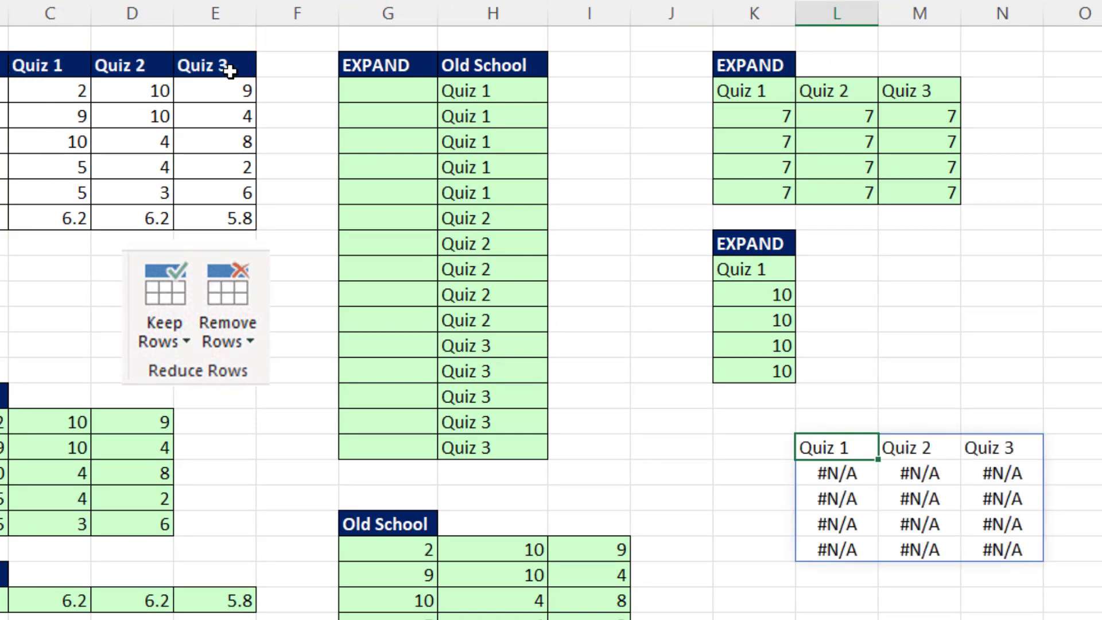
Wrap it as =IFNA(EXPAND(C2:E2,5),C2:E2) so every row repeats Quiz 1–3.
key("F2")
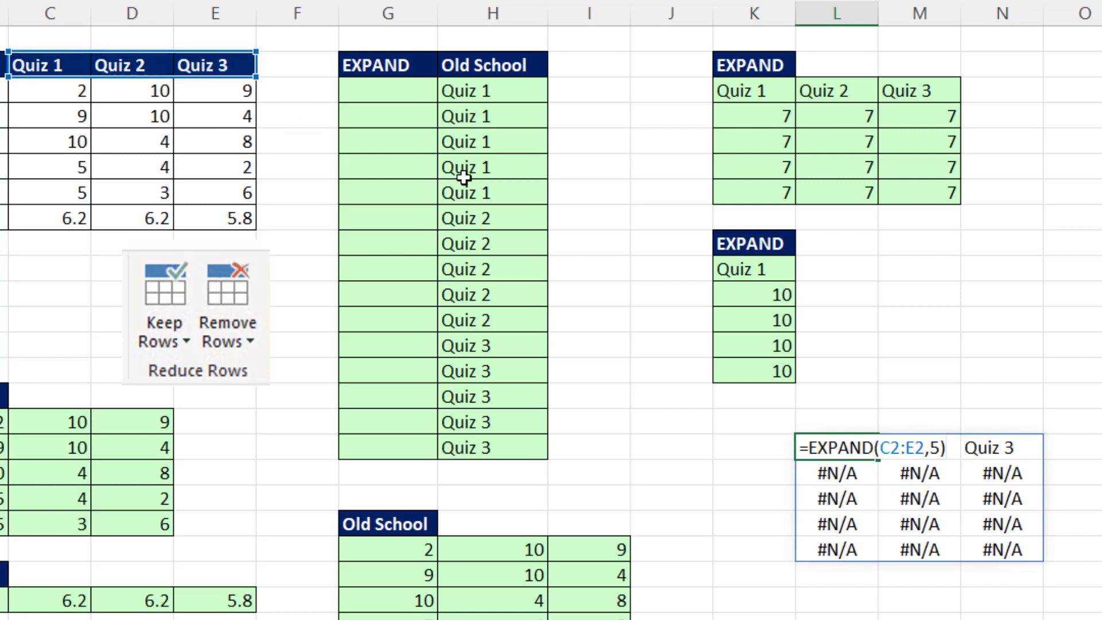
left_click(807, 448)
type("ifna(")
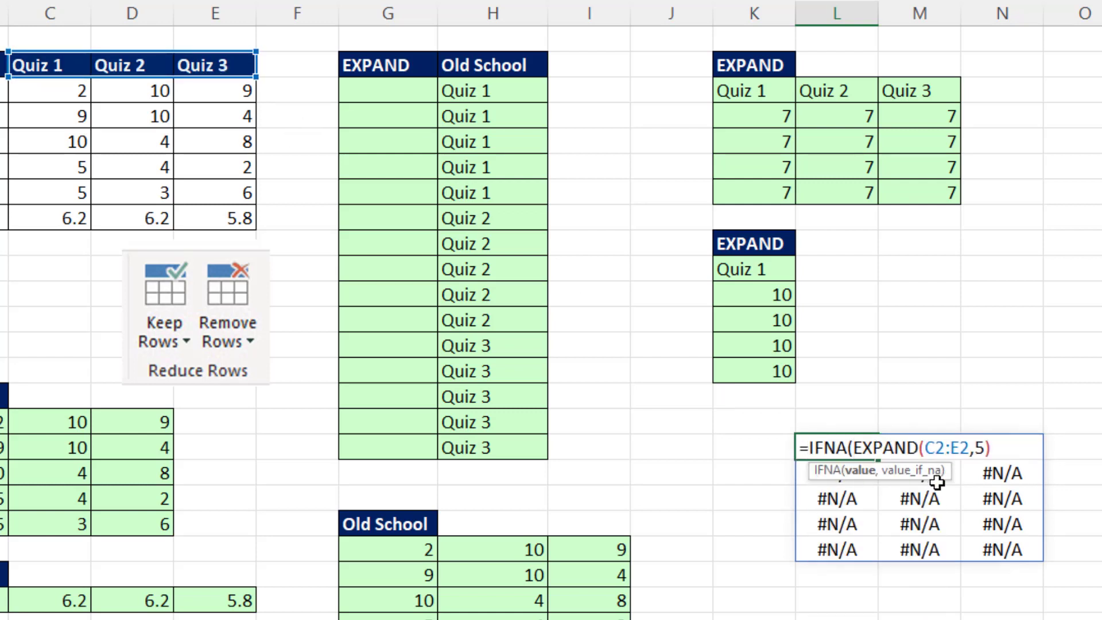
left_click(1000, 448)
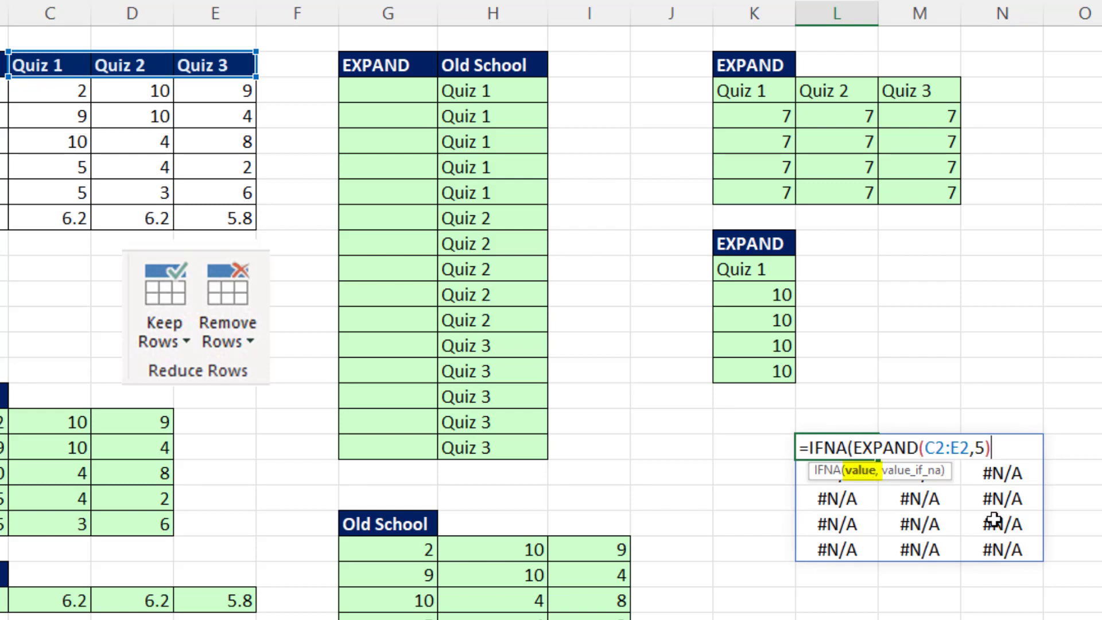
type(",")
left_click_drag(49, 64, 210, 64)
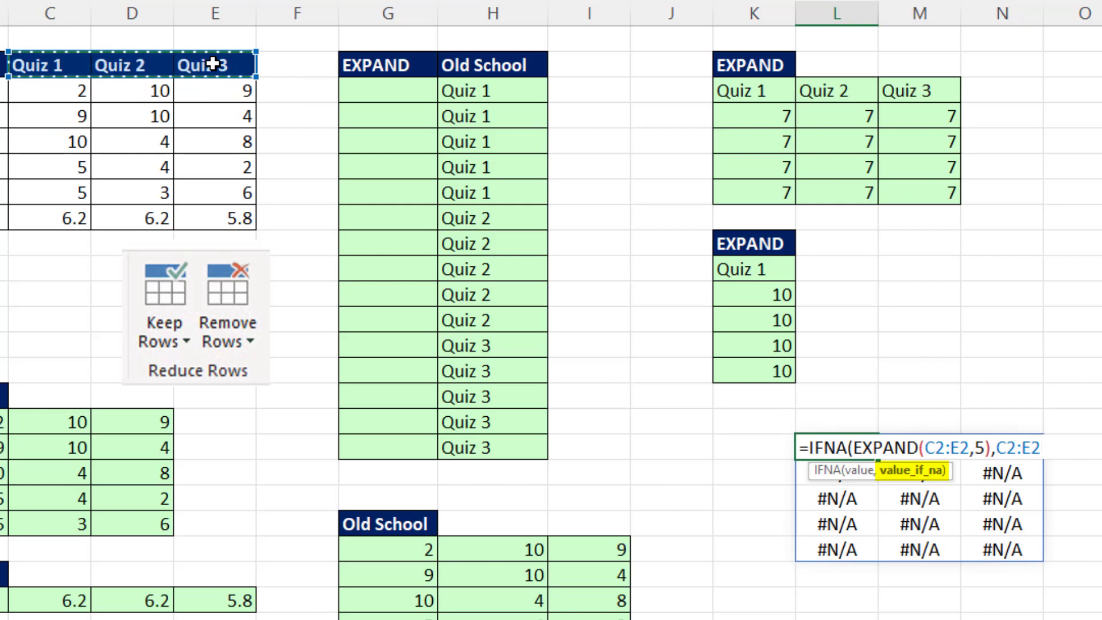
type(")")
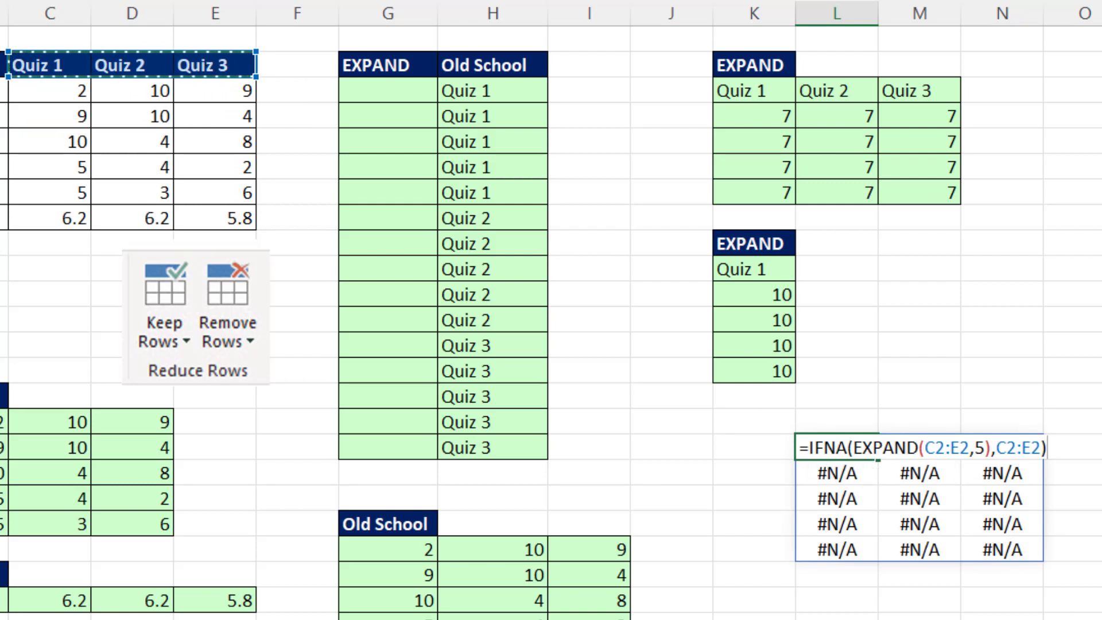
key("ctrl+Return")
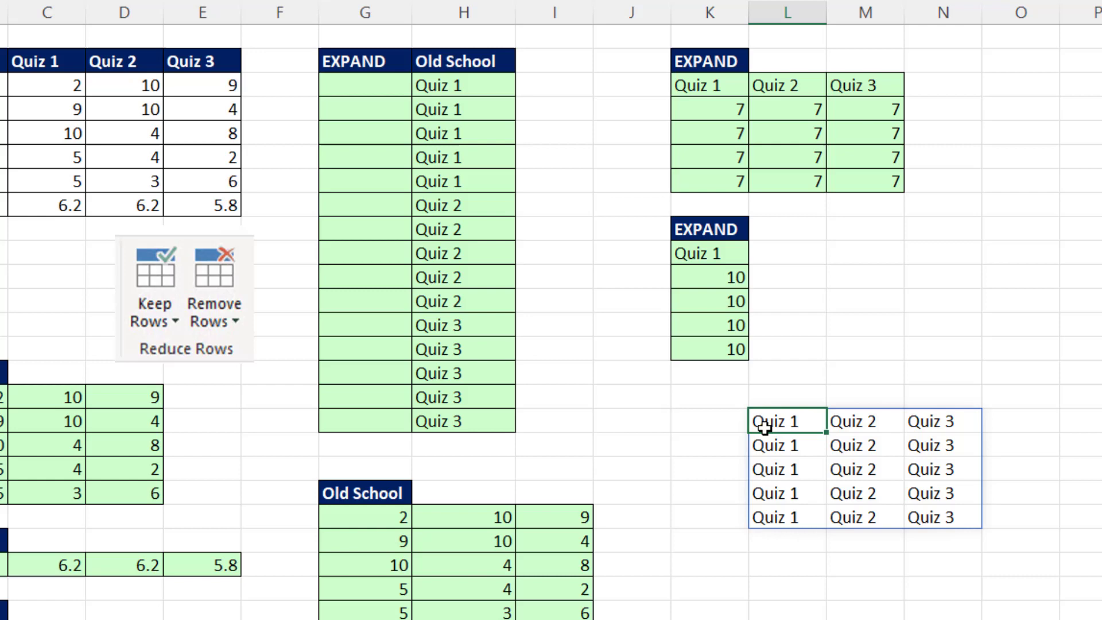
Wrap the IFNA block in TOCOL with scan_by_column 1, listing Quiz 1 five times, then Quiz 2, then Quiz 3.
key("F2")
type("TOCOL(IFNA(EXPAND(C2:E2,5),C2:E2")
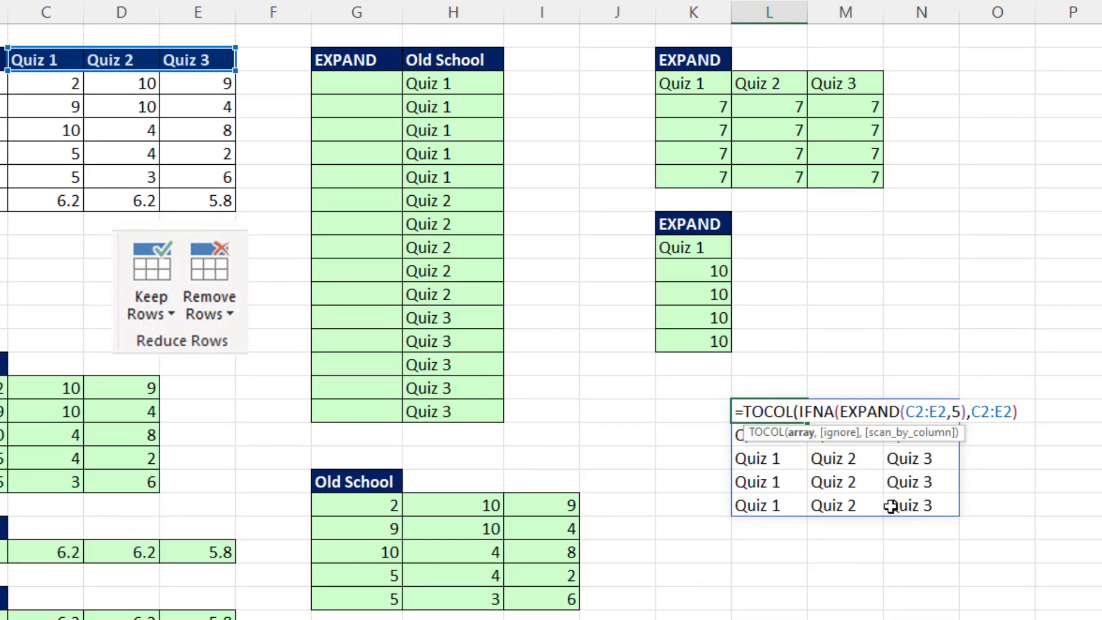
left_click(1026, 411)
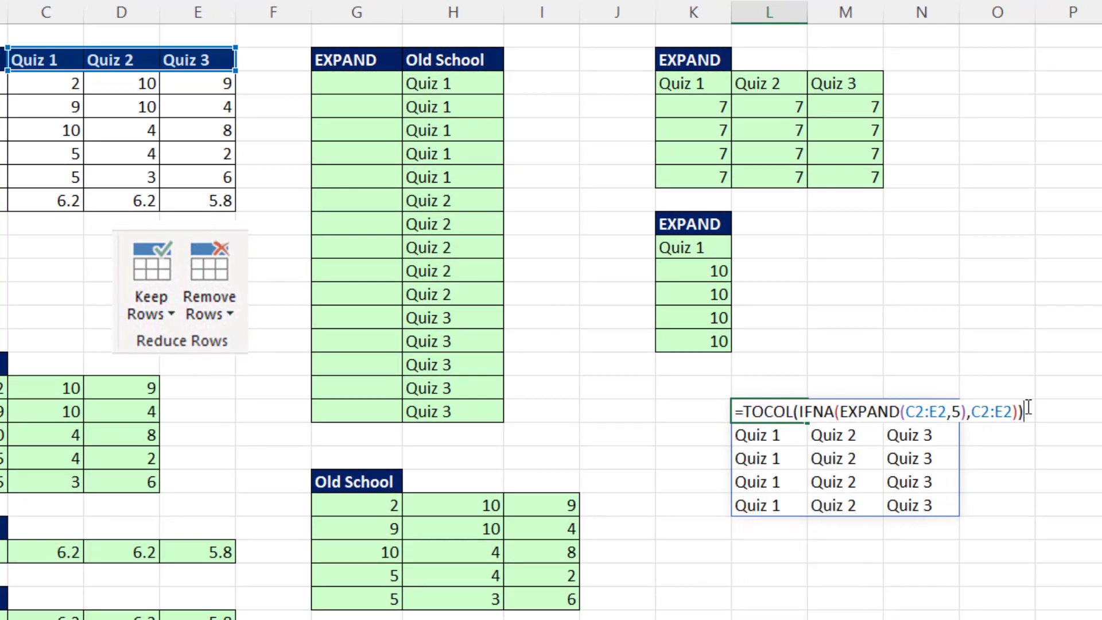
type(")")
key("ctrl+Return")
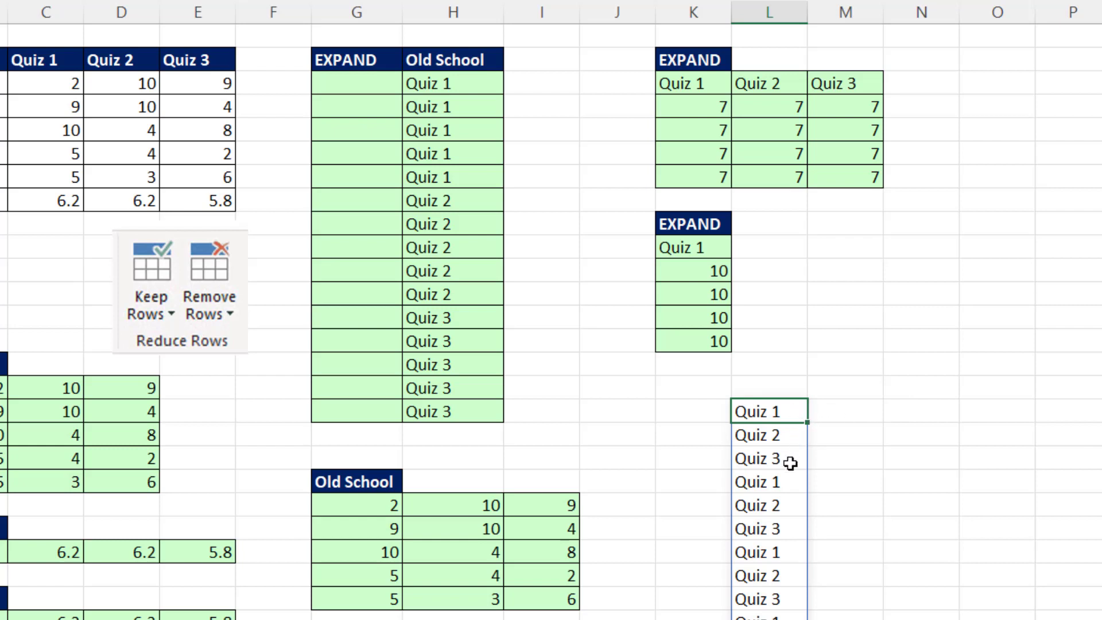
double_click(780, 412)
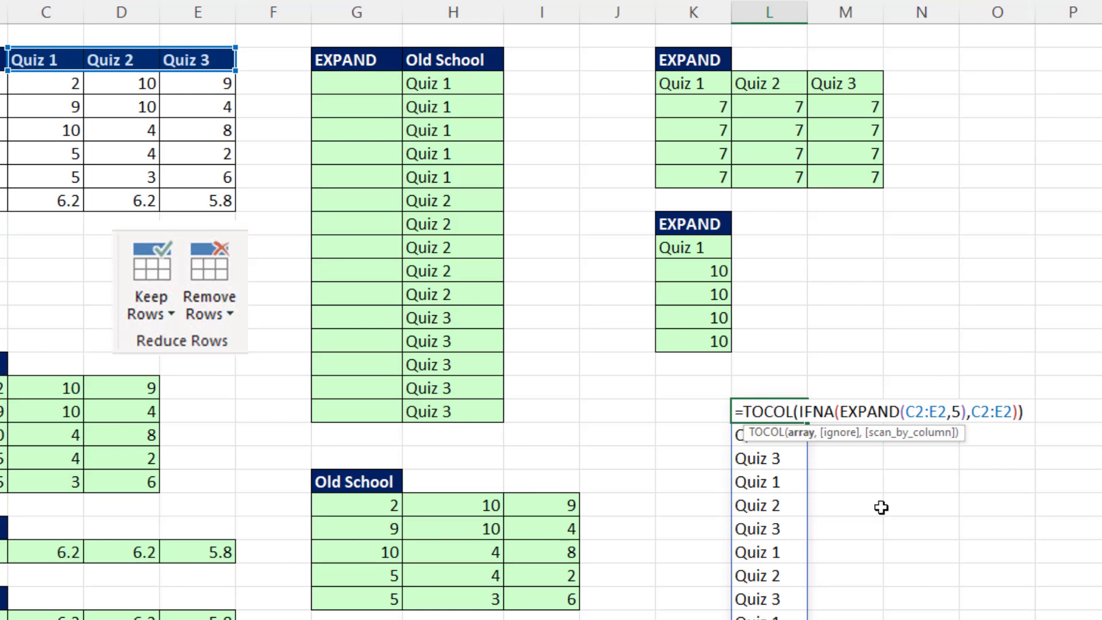
type(",,1")
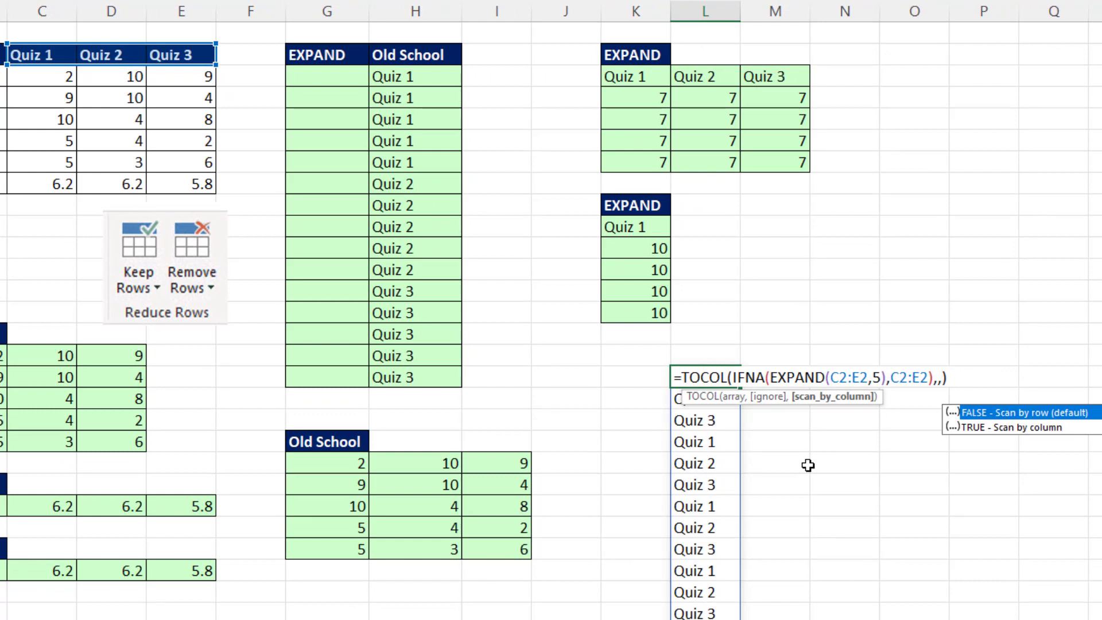
key("ctrl+Return")
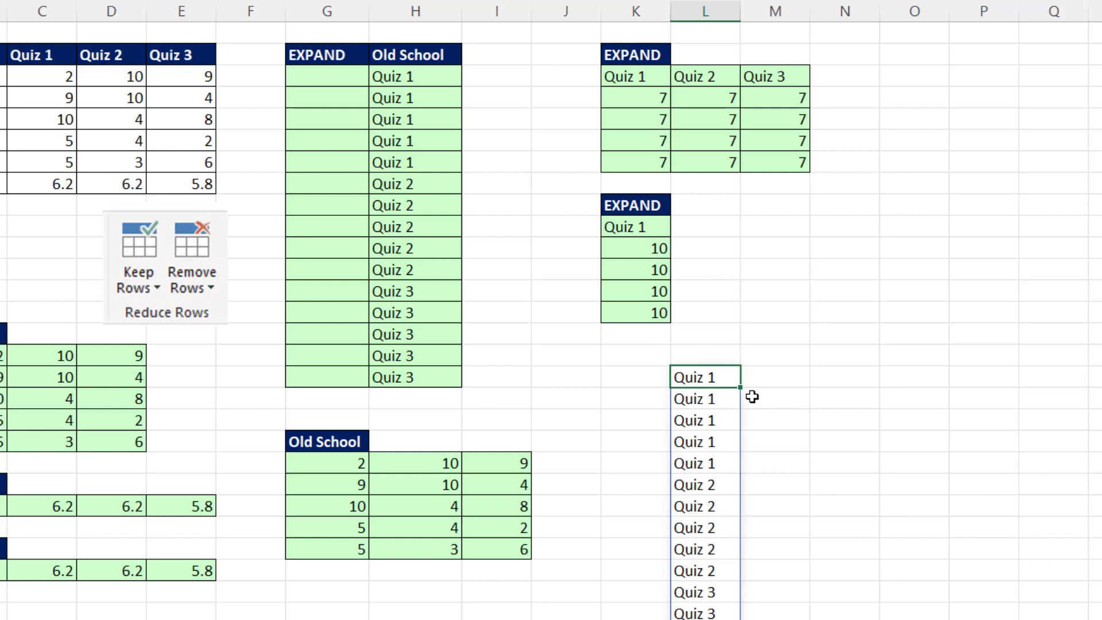
Copy the TOCOL formula and paste it into the first EXPAND cell G3.
key("F2")
key("Escape")
left_click(328, 75)
type("=TOCOL(IFNA(EXPAND(C2:E2,5),C2:E2),,1)")
key("ctrl+Return")
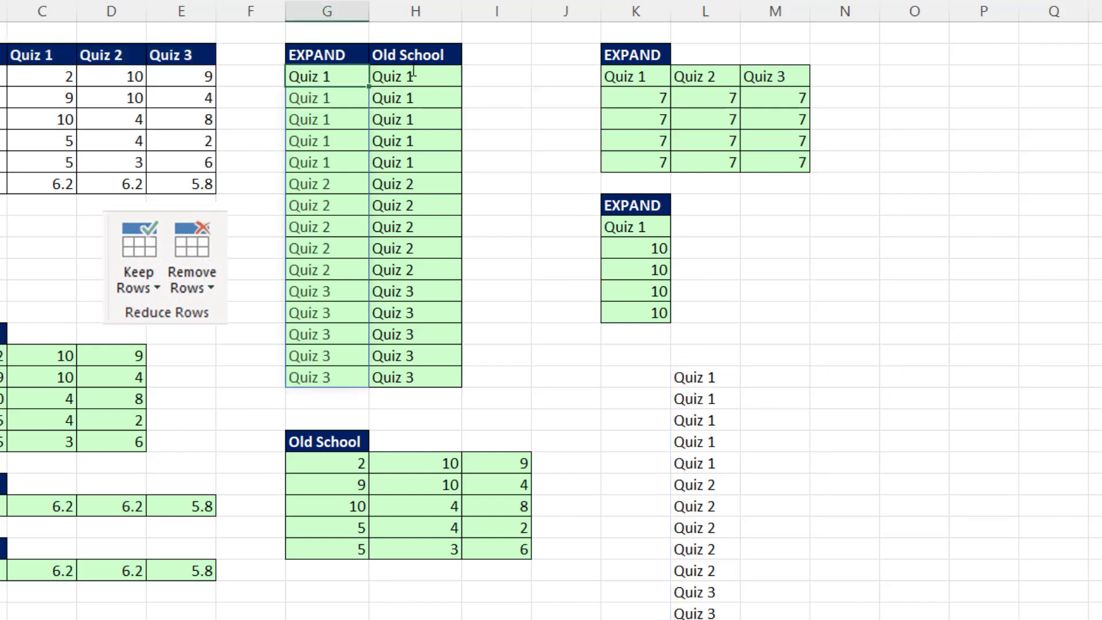
Review G3's formula beside the Old School INDEX–SEQUENCE formula in H3.
key("F2")
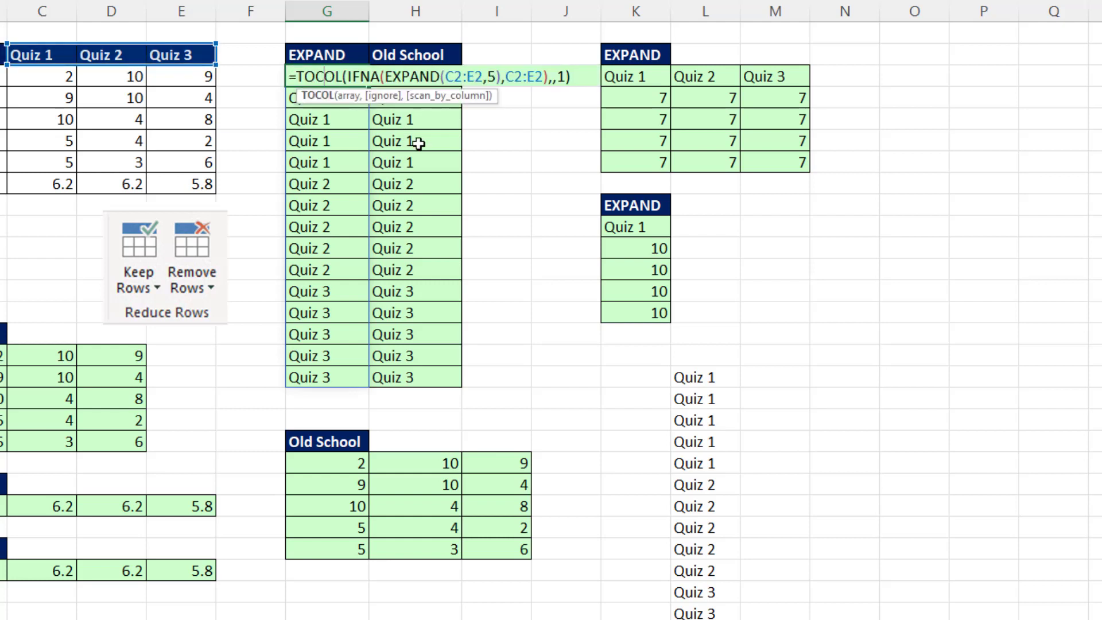
key("Escape")
left_click(415, 77)
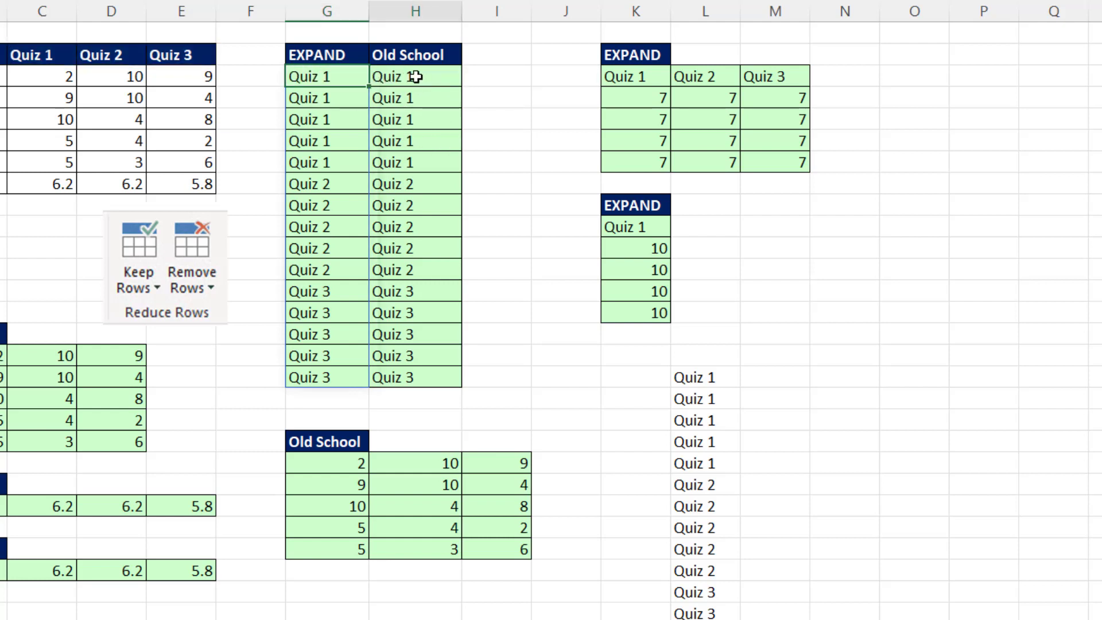
key("F2")
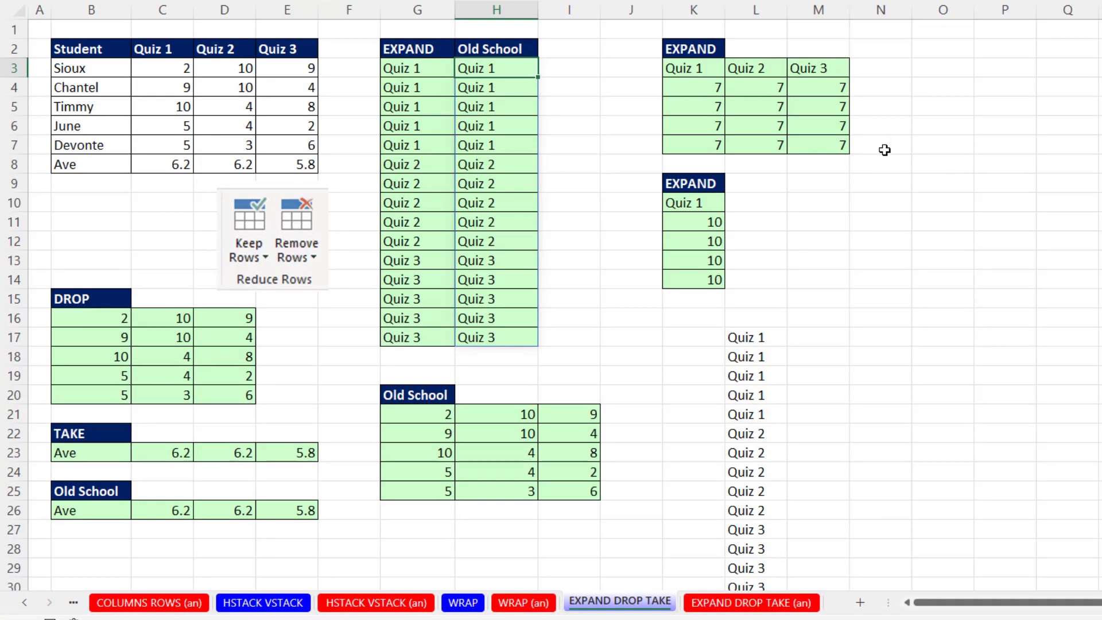
Review the EXPAND formula padding with 7, the nested DROP formula and the TAKE average-row formula.
double_click(693, 67)
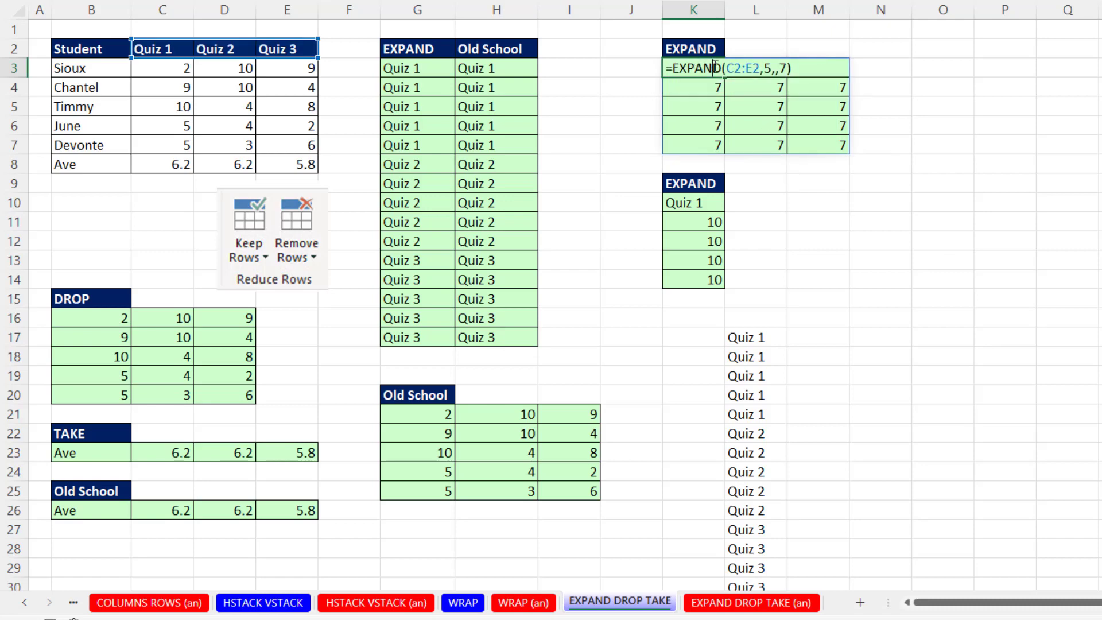
key("Return")
double_click(77, 320)
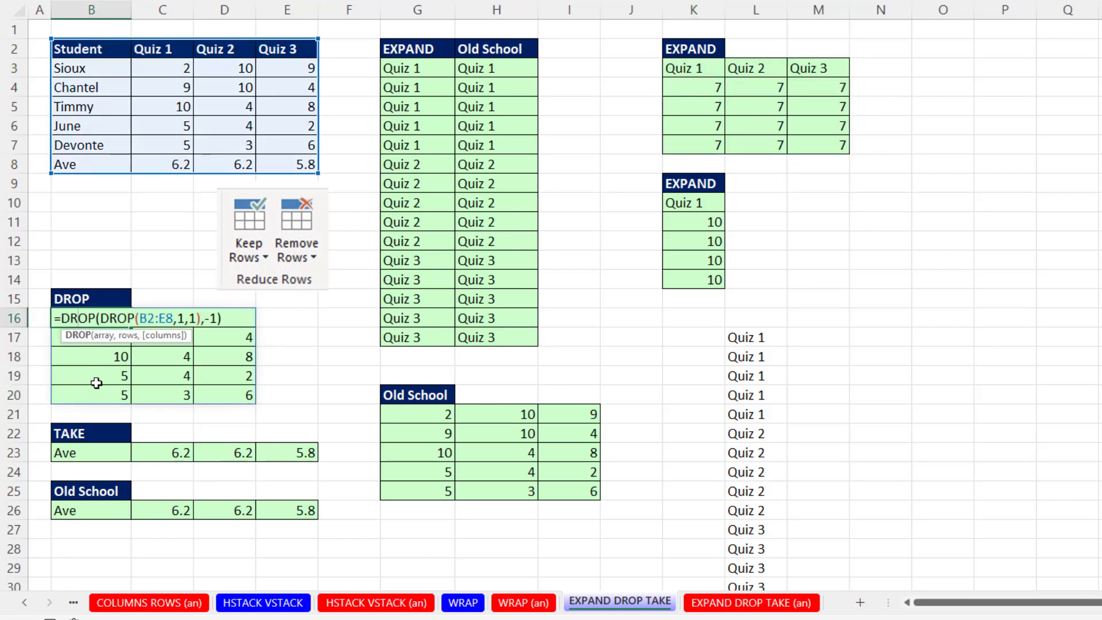
key("Return")
left_click(104, 452)
double_click(103, 452)
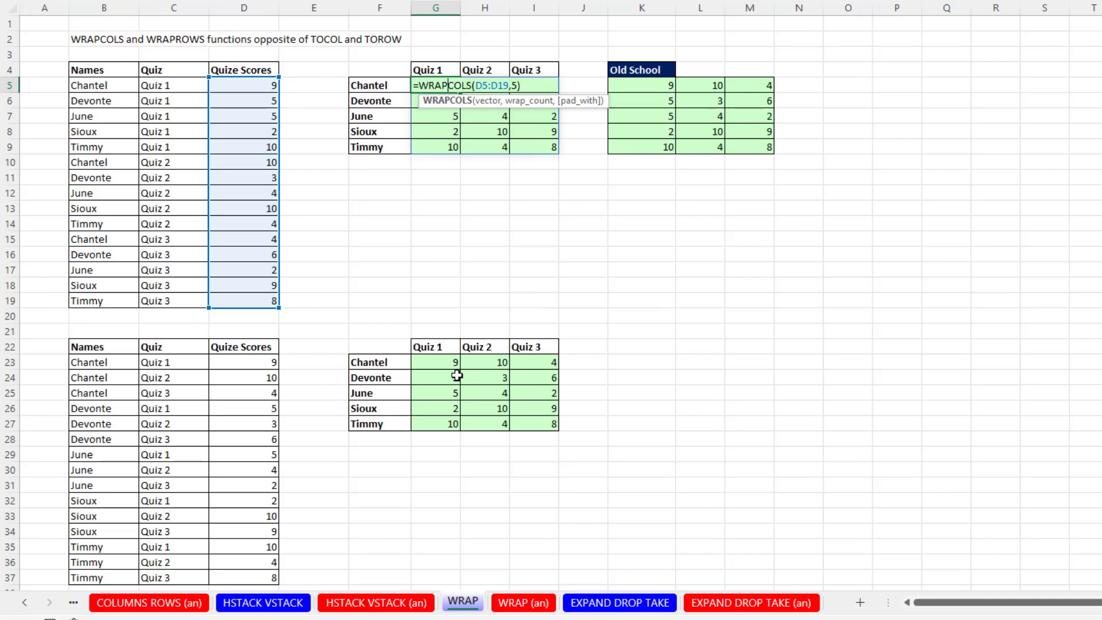
Review the WRAPROWS formula and the TOCOL with CHOOSECOLS formula, leaving both unchanged.
left_click(447, 364)
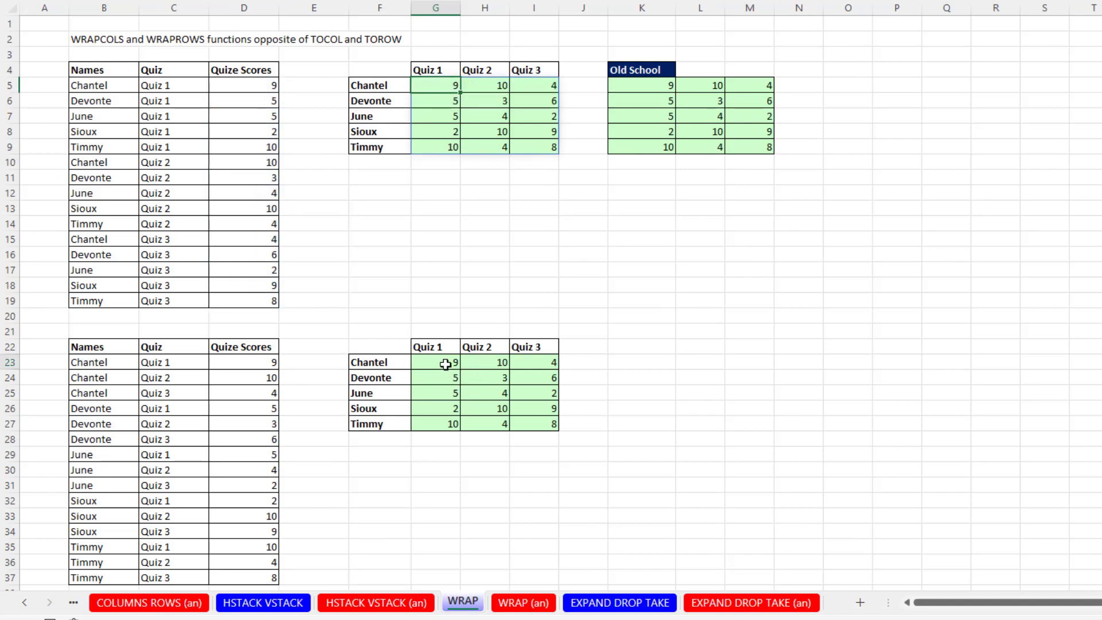
double_click(447, 363)
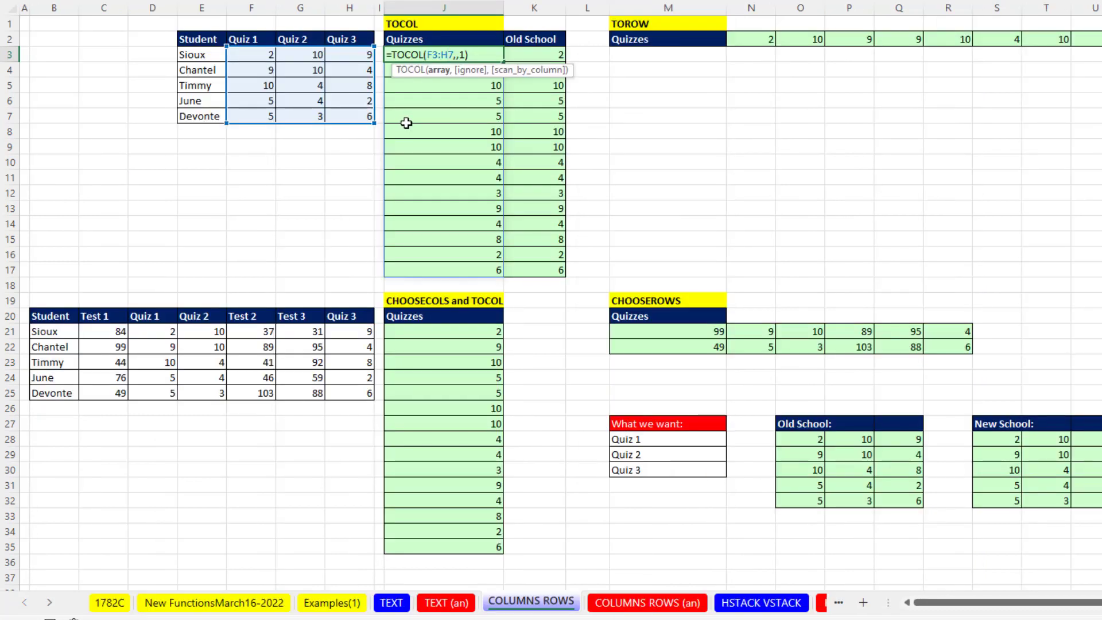
key("ctrl+Return")
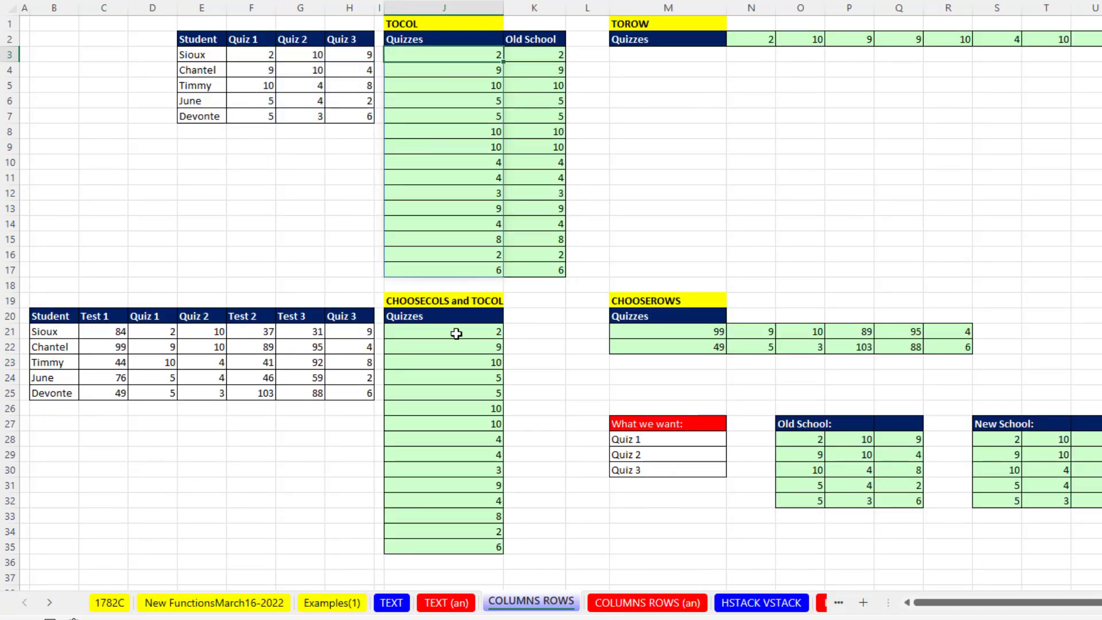
left_click(456, 333)
key("F2")
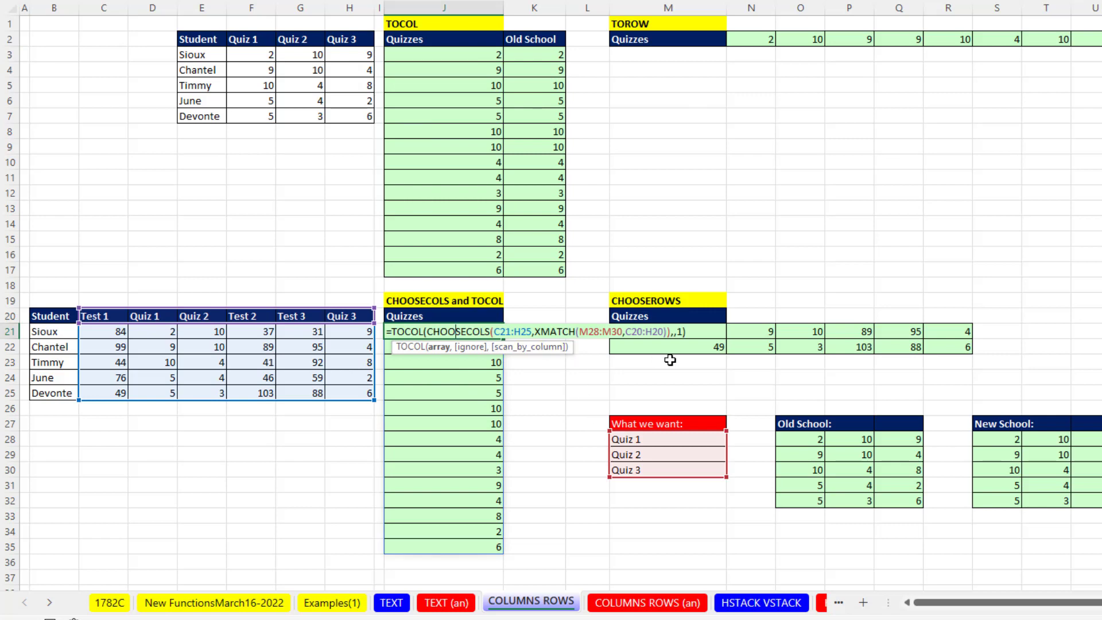
key("ctrl+Return")
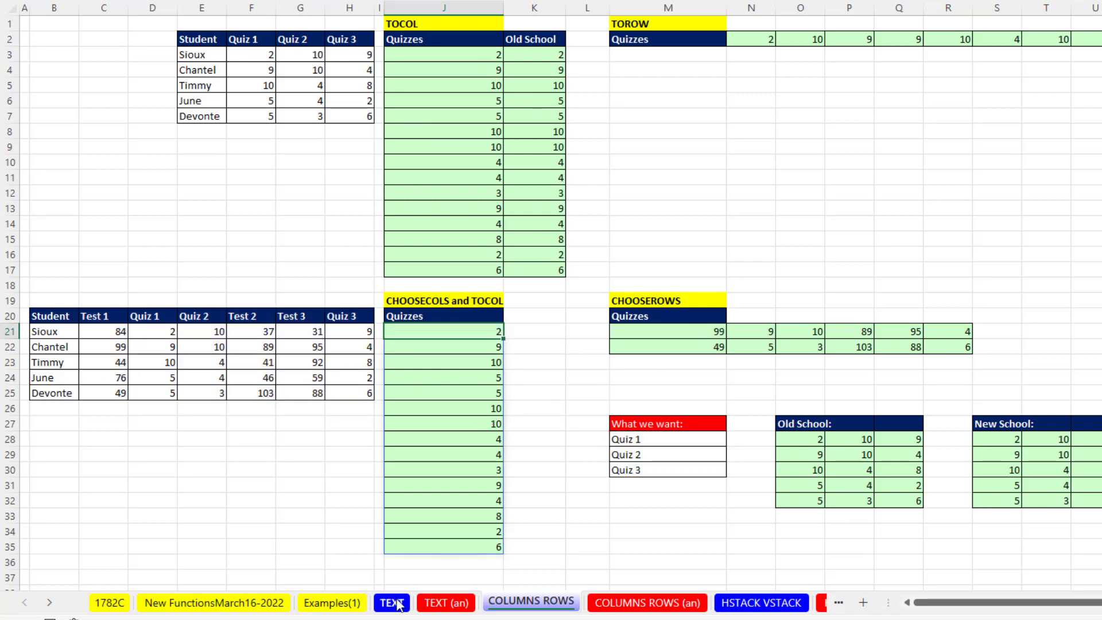
Switch to the TEXT sheet listing the 14 new functions.
left_click(391, 602)
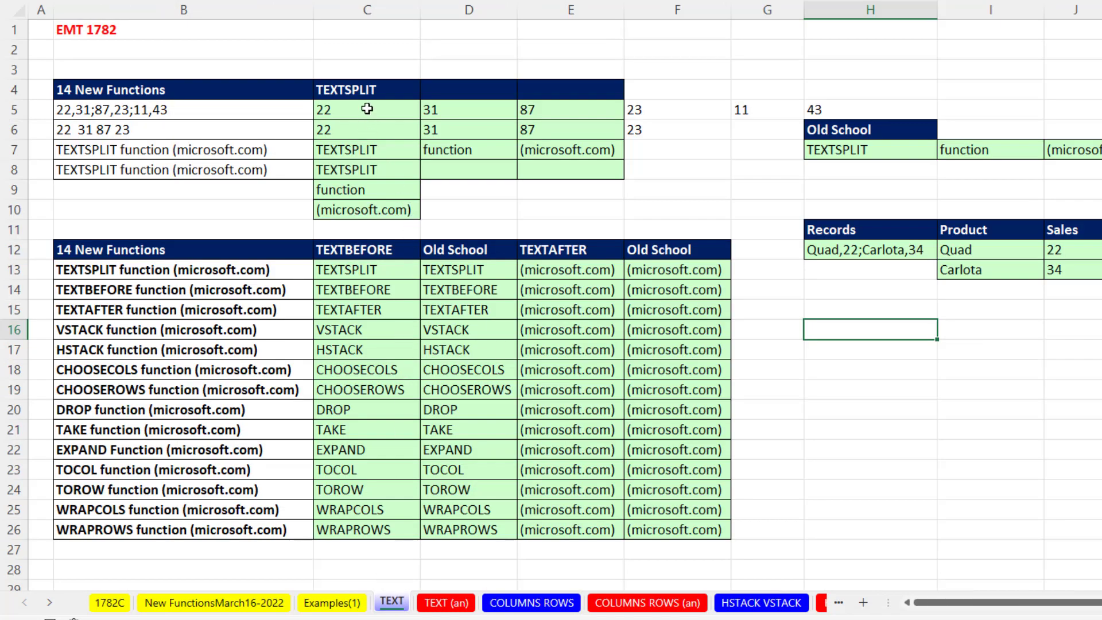